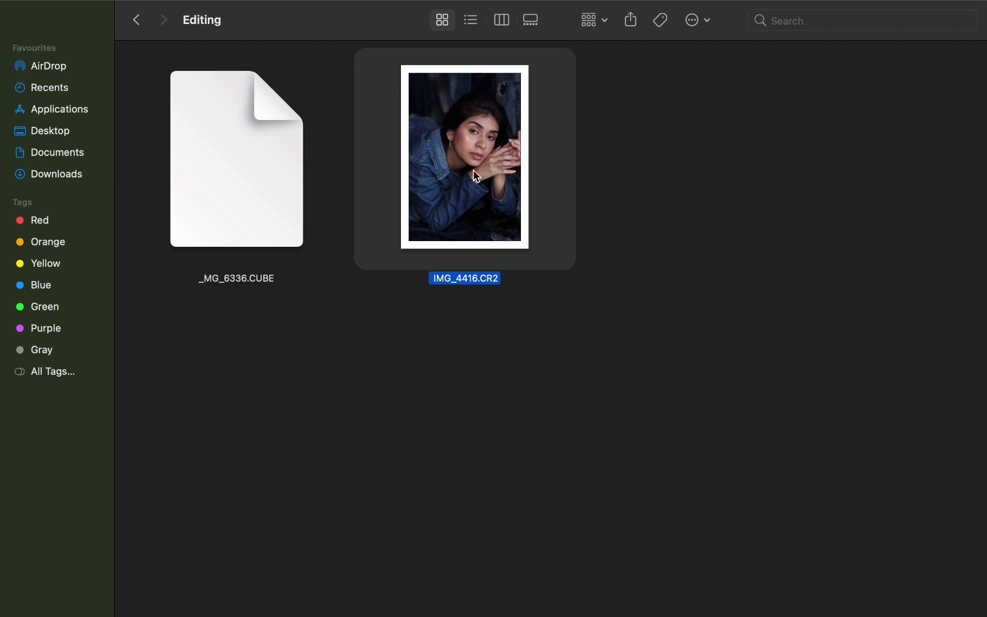
- Open IMG_4416.CR2 in Photoshop's Camera Raw and set Exposure +0.05, Contrast +7, Highlights -75, Shadows +18, Whites +6 and Blacks -11
left_click_drag(467, 177, 445, 588)
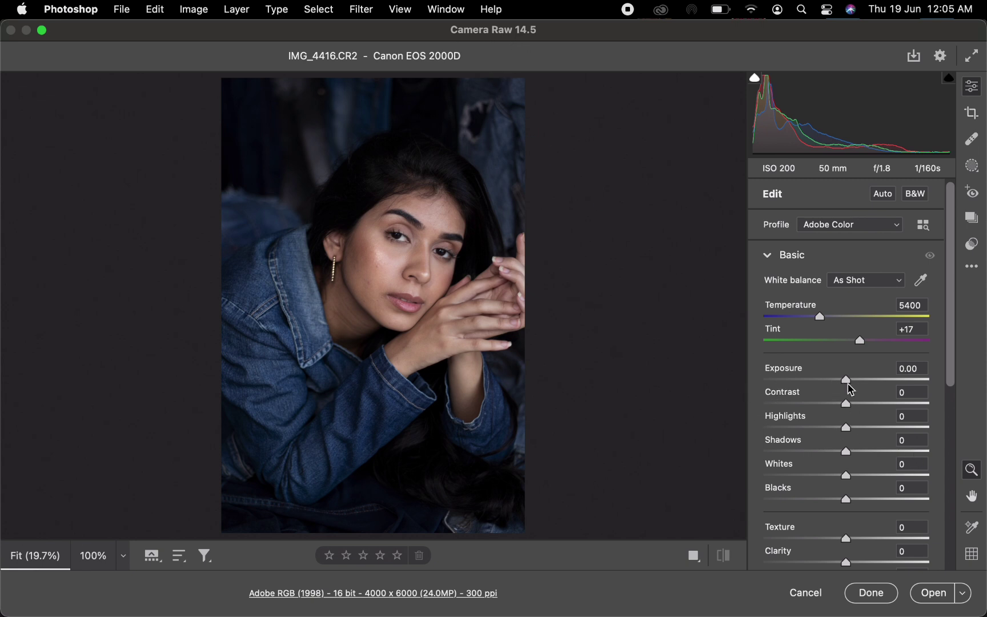
left_click_drag(848, 383, 786, 439)
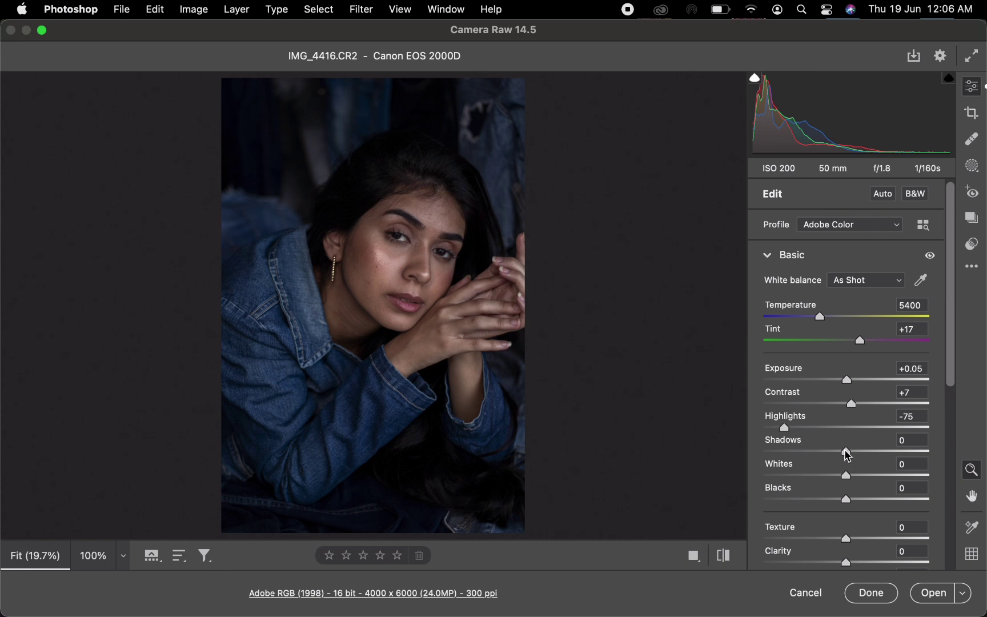
left_click_drag(847, 455, 836, 502)
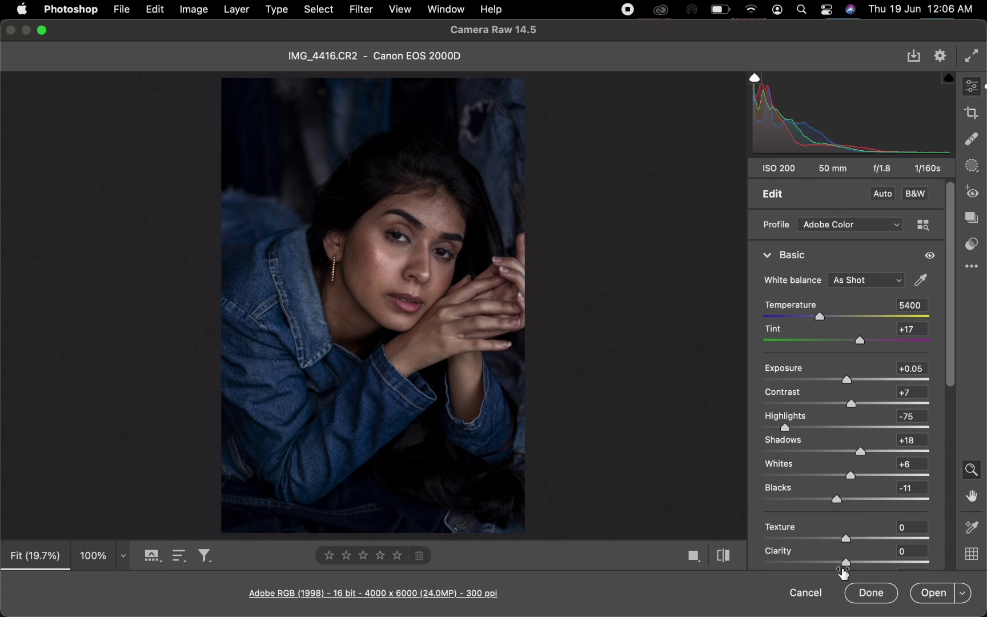
- Set Clarity to +7 and Texture to +1, and raise Exposure to +0.30
left_click_drag(852, 569, 854, 568)
left_click(908, 536)
double_click(908, 535)
key("Up")
left_click_drag(852, 387, 854, 387)
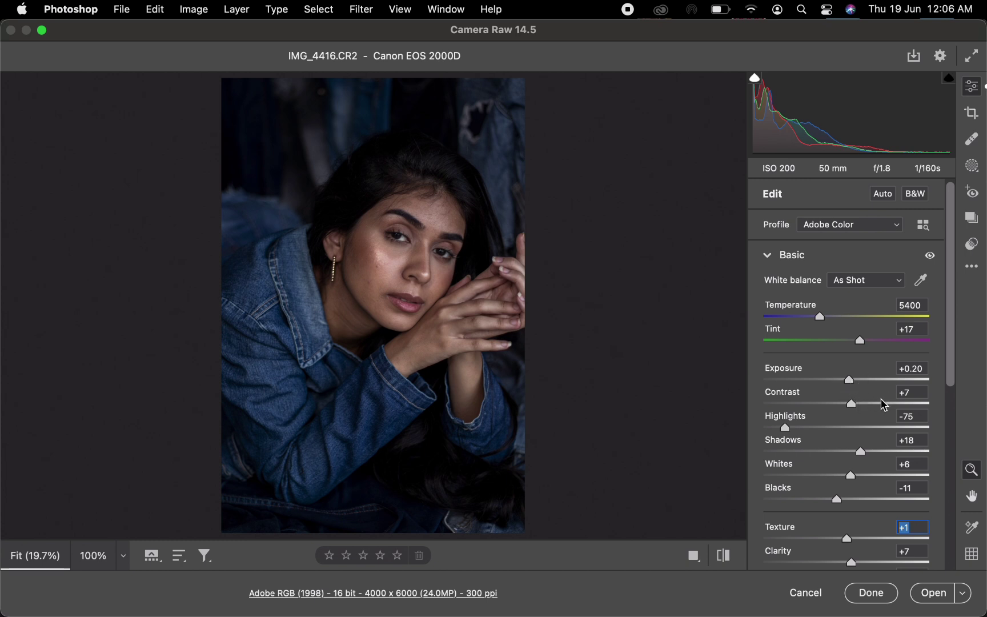
left_click_drag(852, 386, 854, 386)
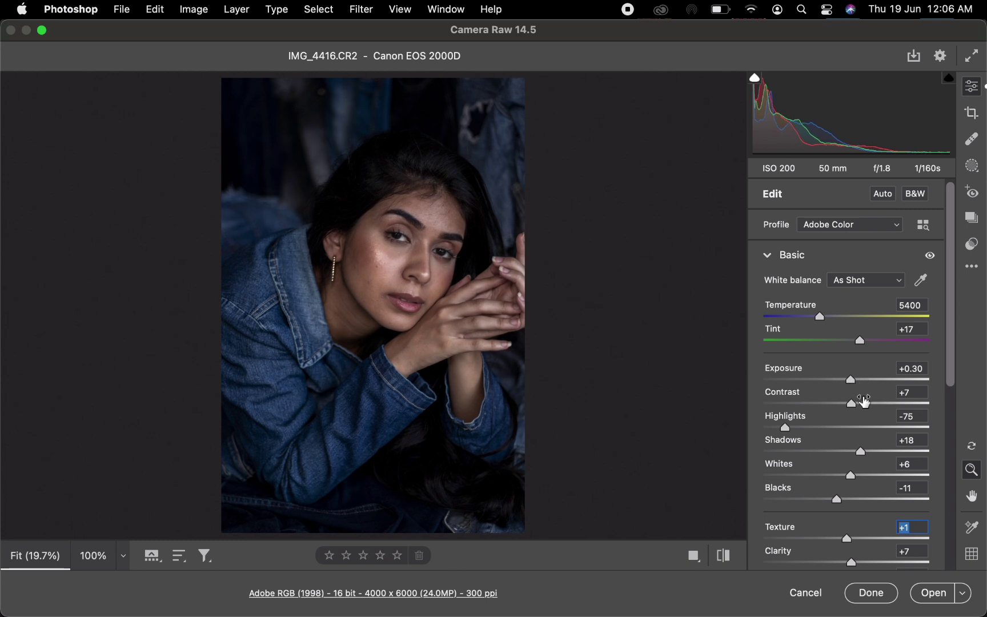
- Set the Color Mixer saturation to Reds +2, Oranges +8, Yellows +1, Aquas +19 and Blues +24
left_click(768, 256)
left_click(766, 348)
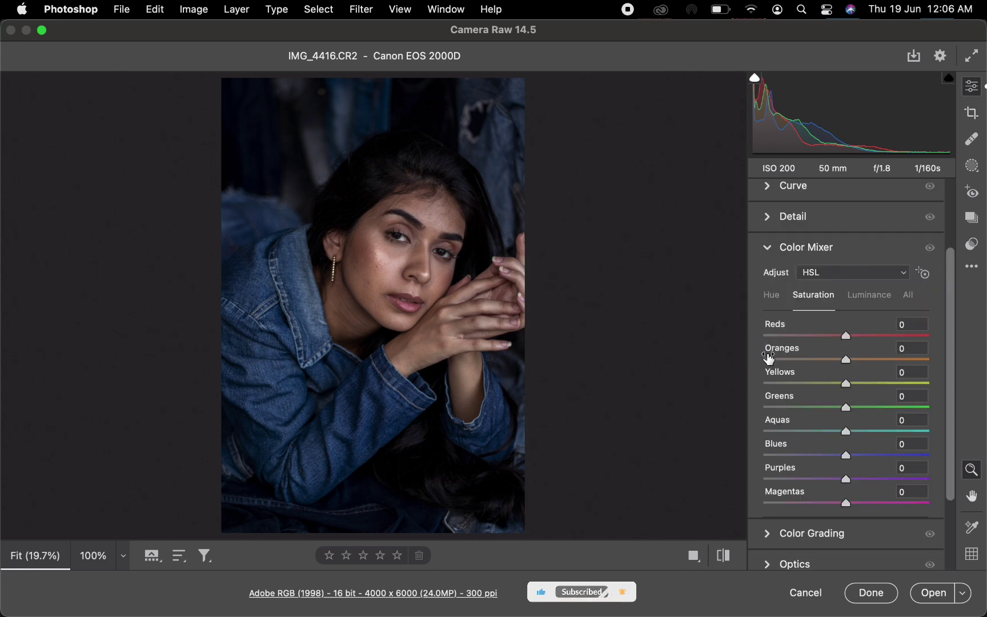
left_click_drag(848, 363, 851, 392)
left_click(850, 391)
left_click_drag(849, 338, 851, 343)
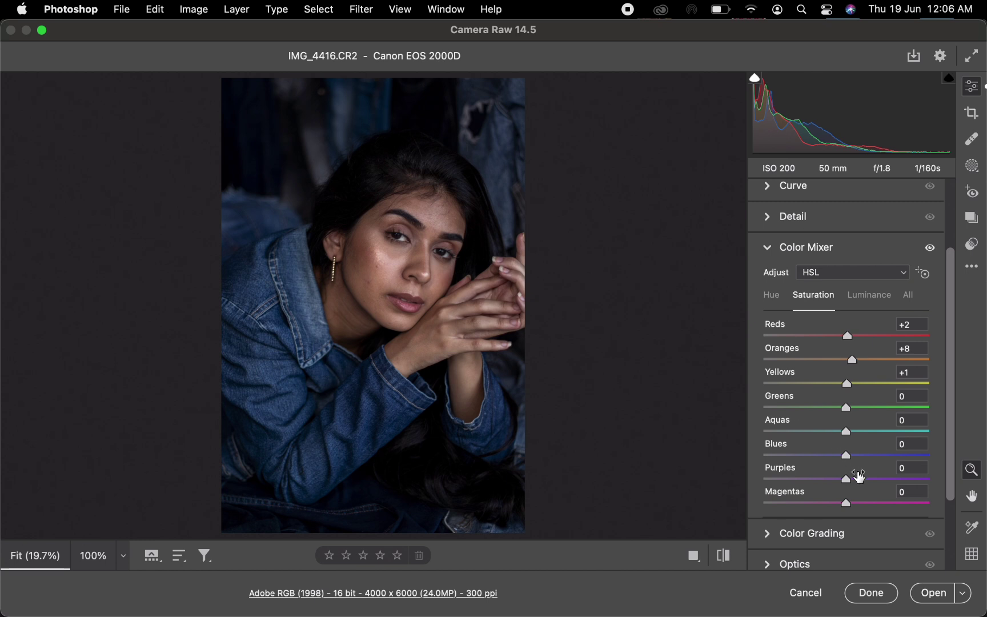
left_click_drag(846, 455, 862, 433)
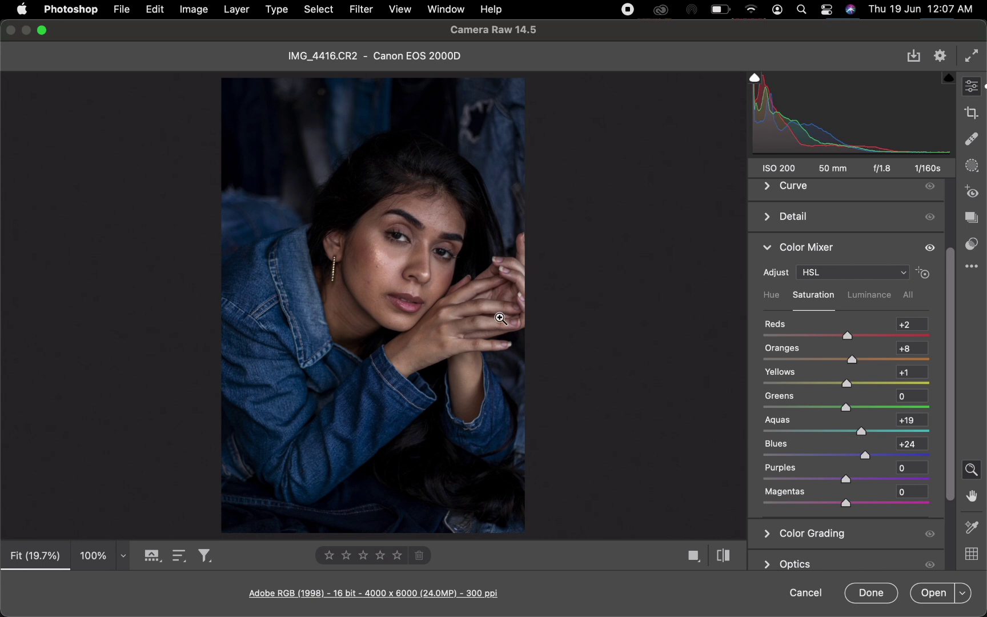
- Raise the Oranges saturation slightly while comparing before and after, and open the photo from Camera Raw in Photoshop
key("q")
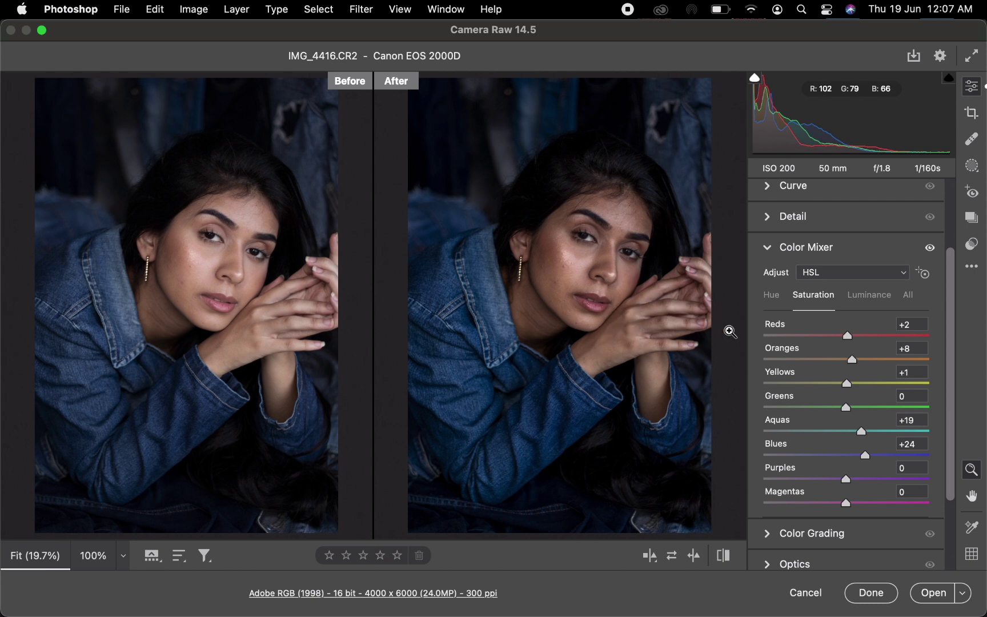
left_click_drag(855, 363, 858, 362)
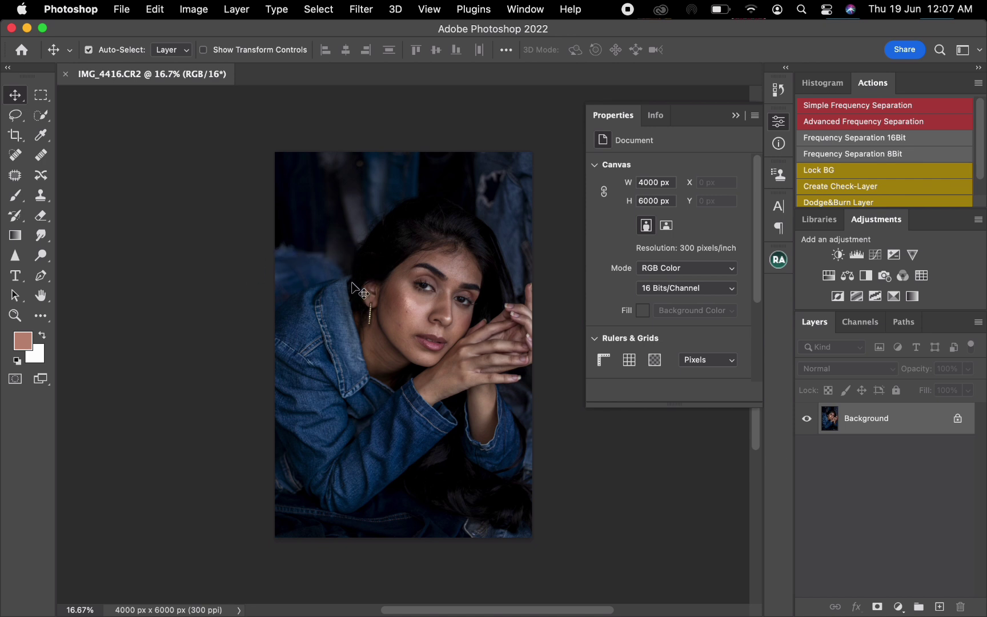
- Make two duplicates of the Background layer
key("super+plus")
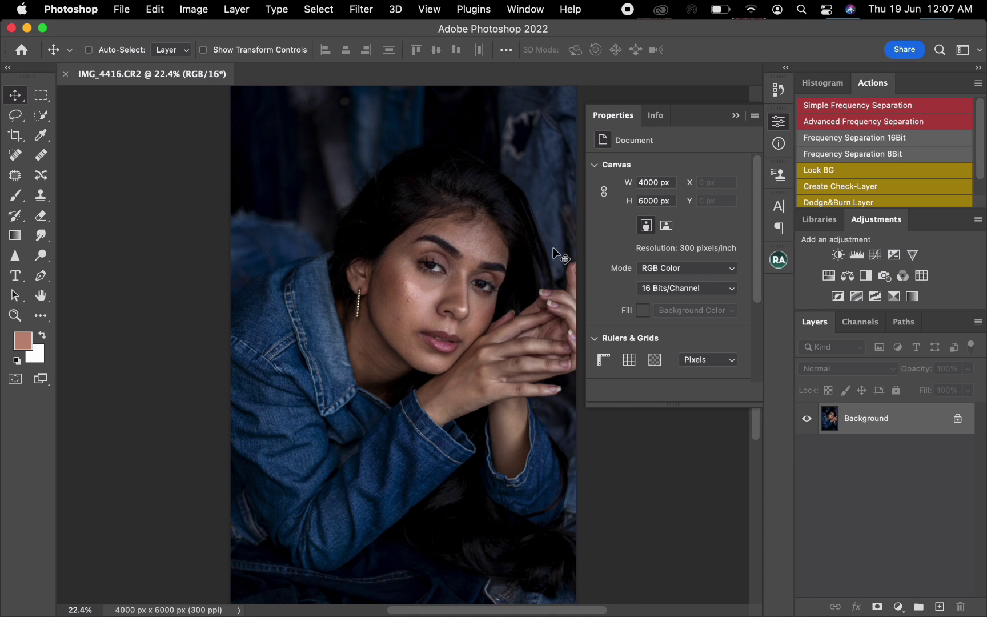
left_click(736, 115)
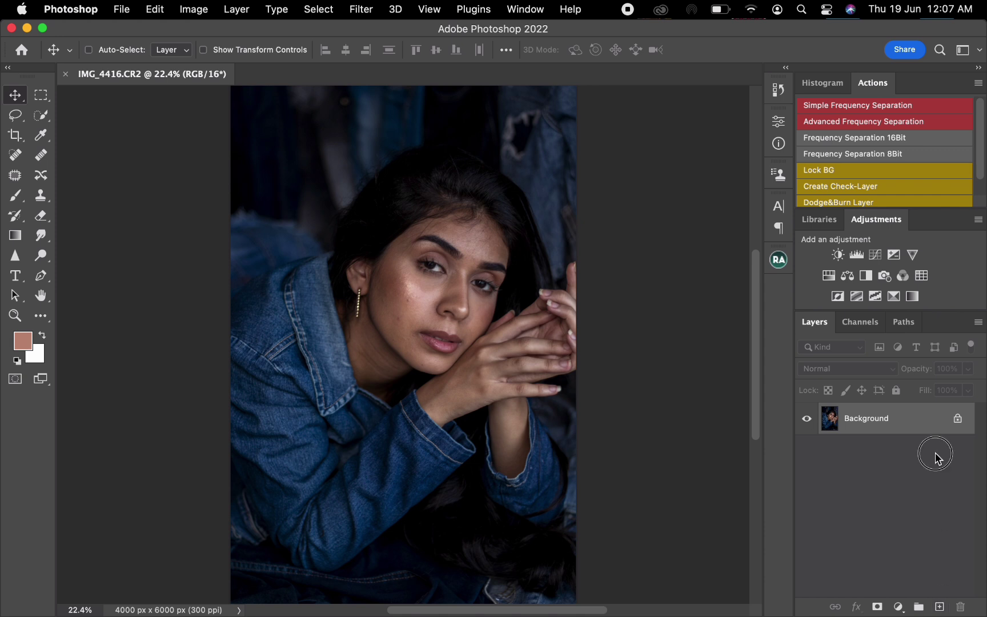
left_click_drag(920, 429, 939, 606)
left_click_drag(927, 479, 939, 606)
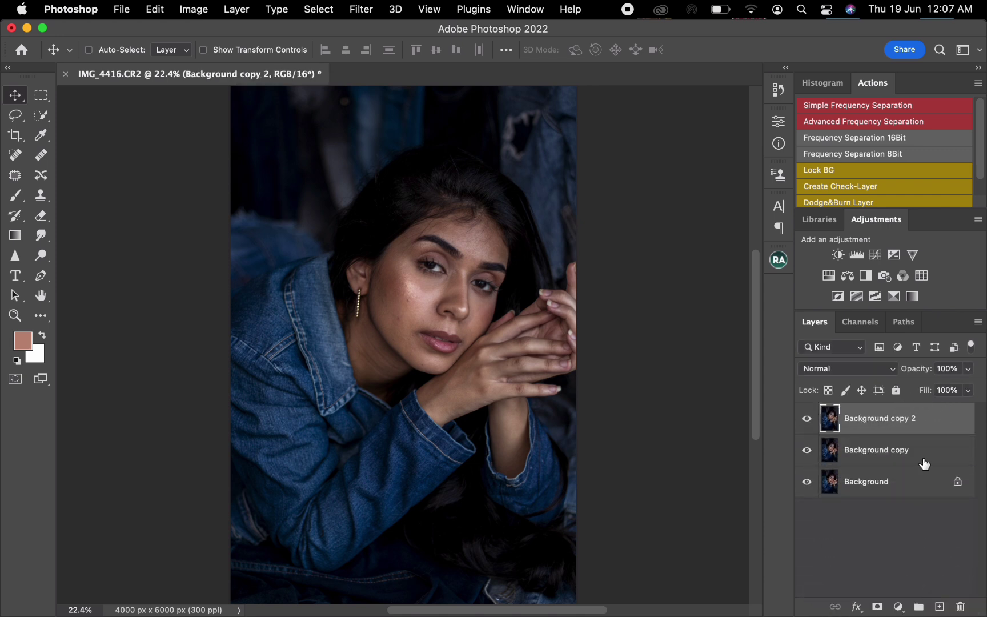
- Rename the uppermost duplicate layer 1 and the duplicate beneath it 2
double_click(883, 420)
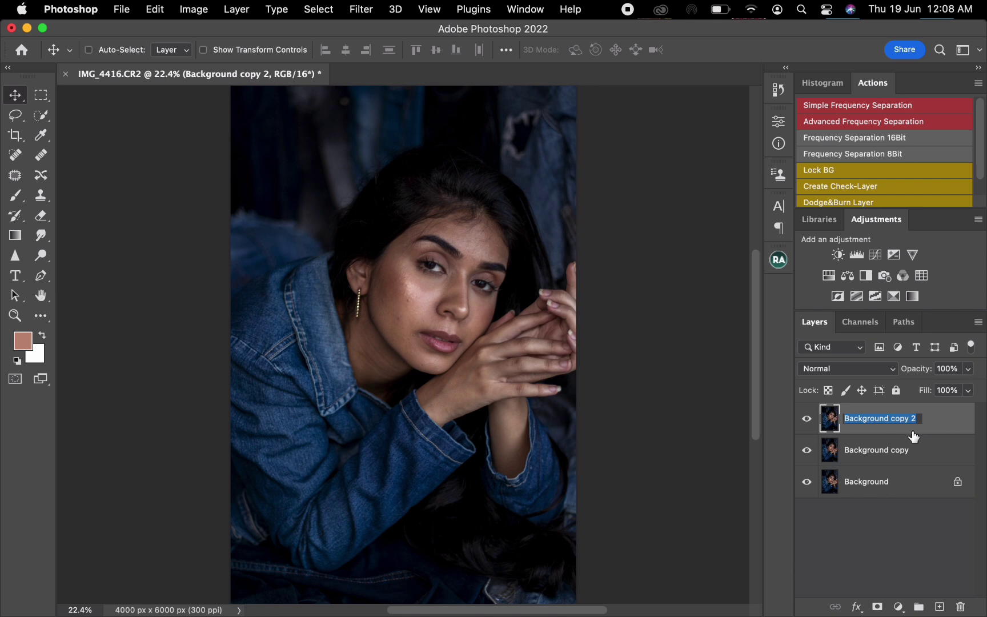
type("1")
double_click(882, 451)
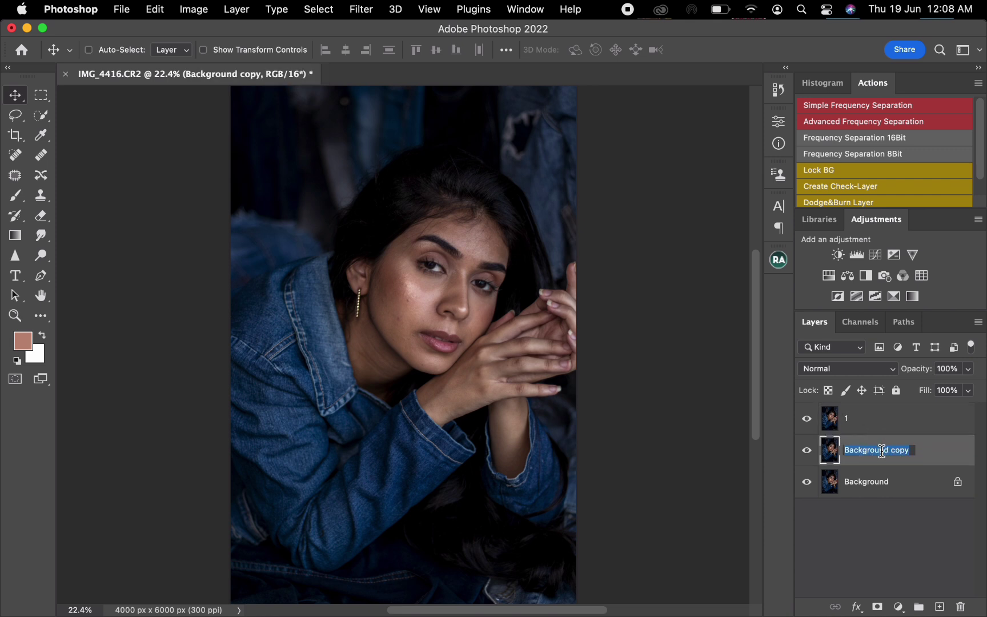
type("2")
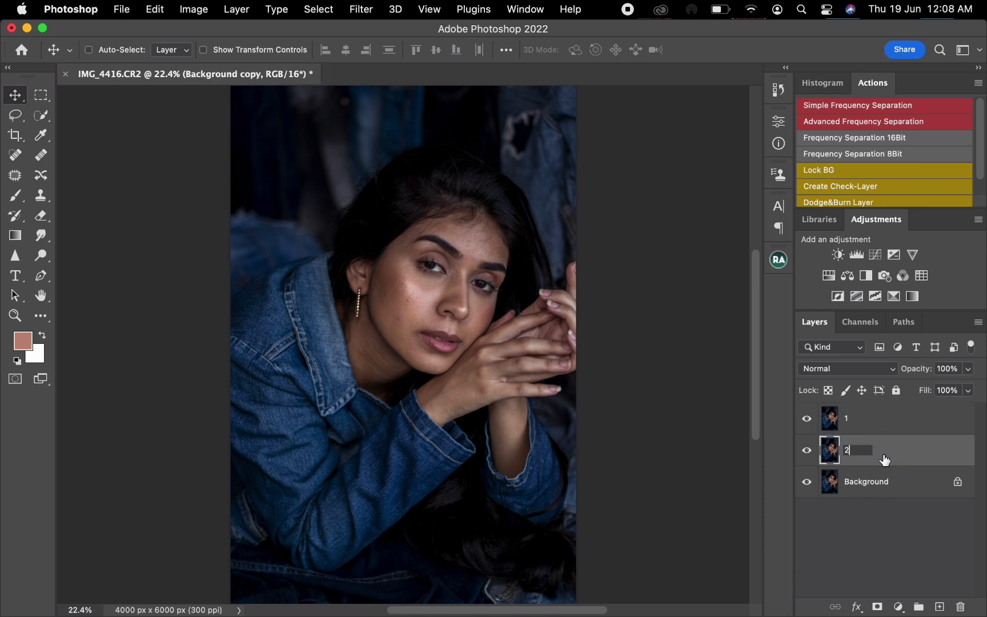
key("Return")
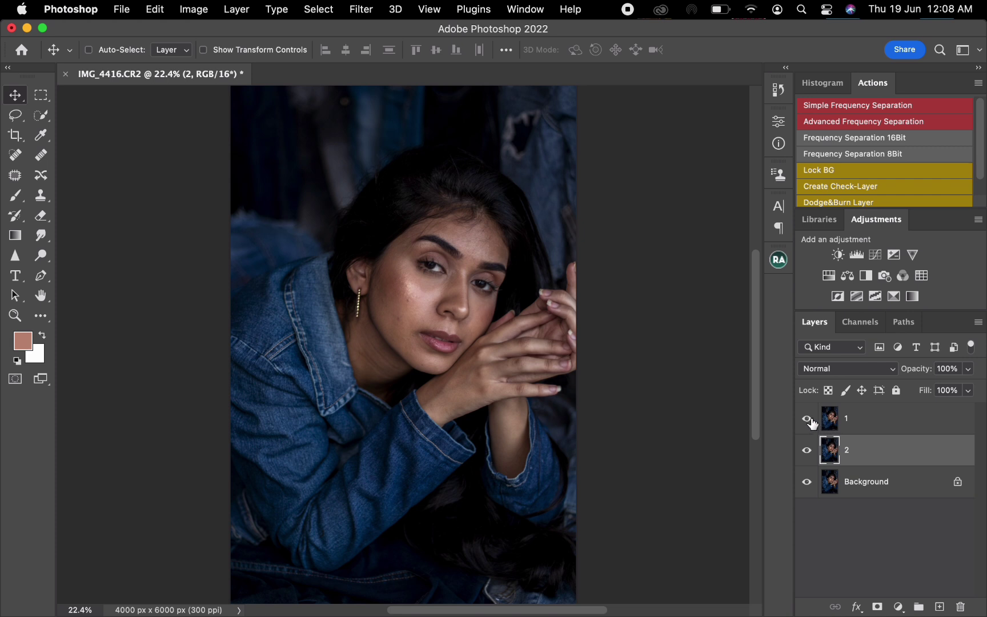
- Hide layer 1 and make layer 2 the active layer
left_click(848, 425)
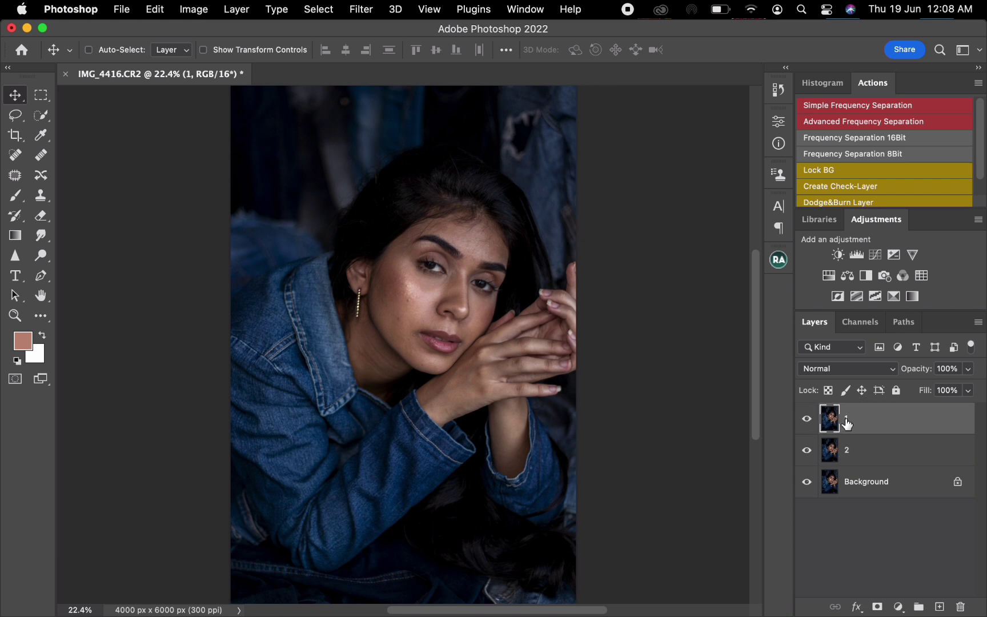
left_click(807, 422)
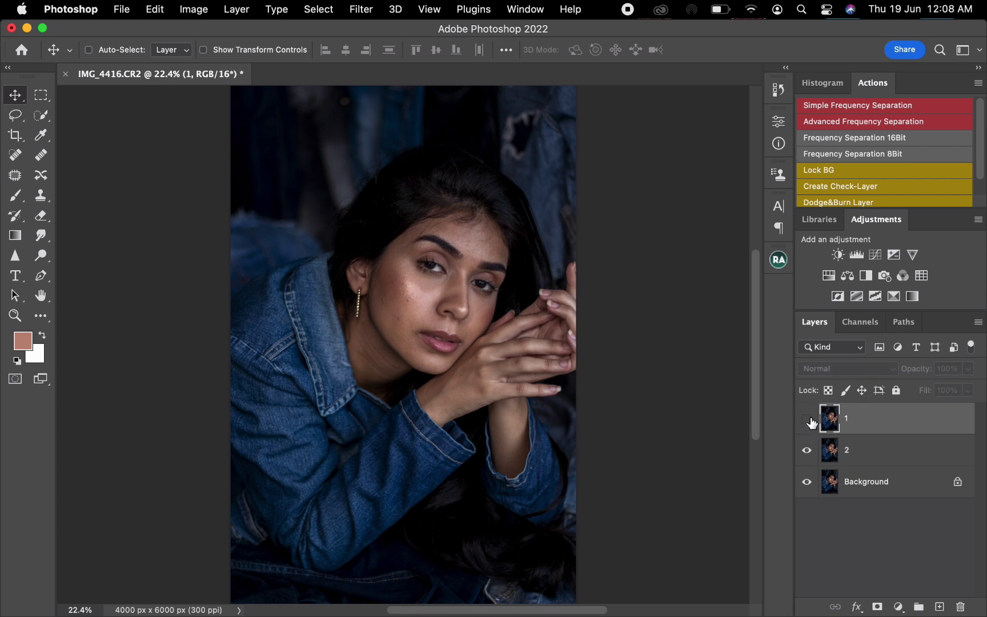
left_click(894, 452)
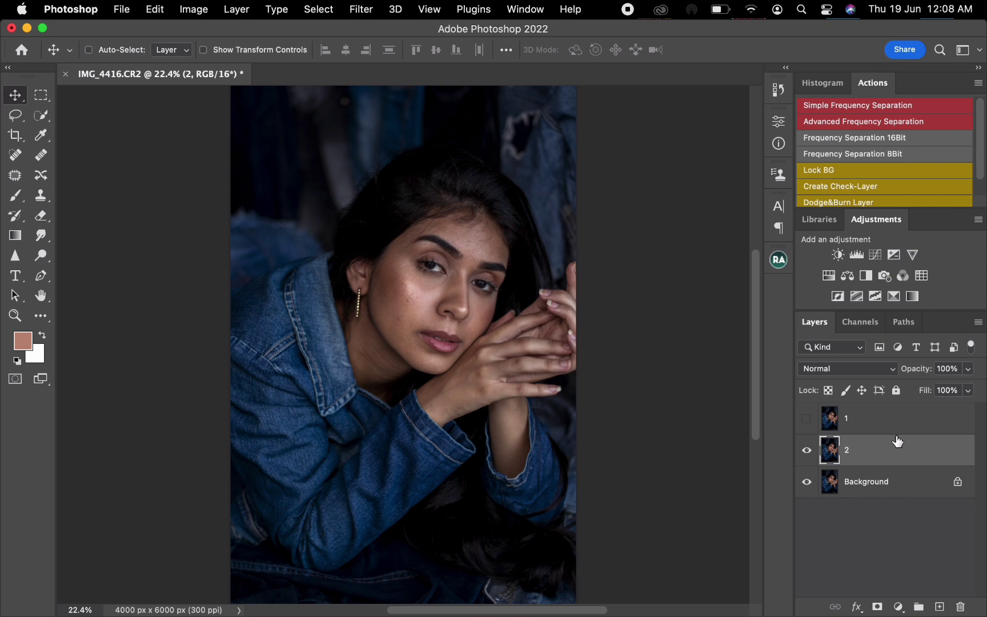
- Apply a Gaussian Blur with a 4.4-pixel radius to layer 2, previewing the cheek skin to judge the amount
left_click(365, 10)
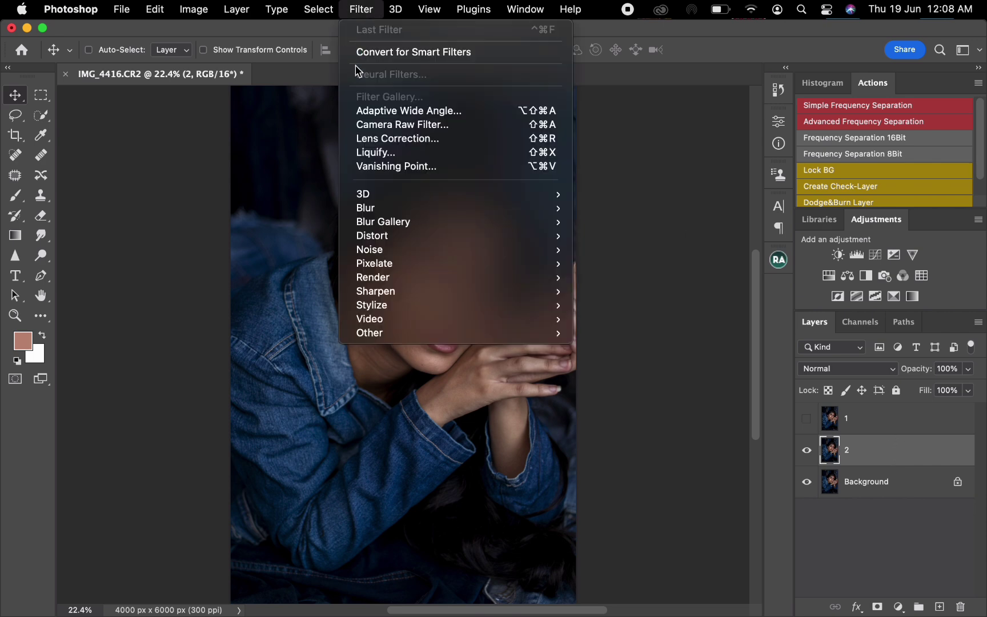
mouse_move(407, 213)
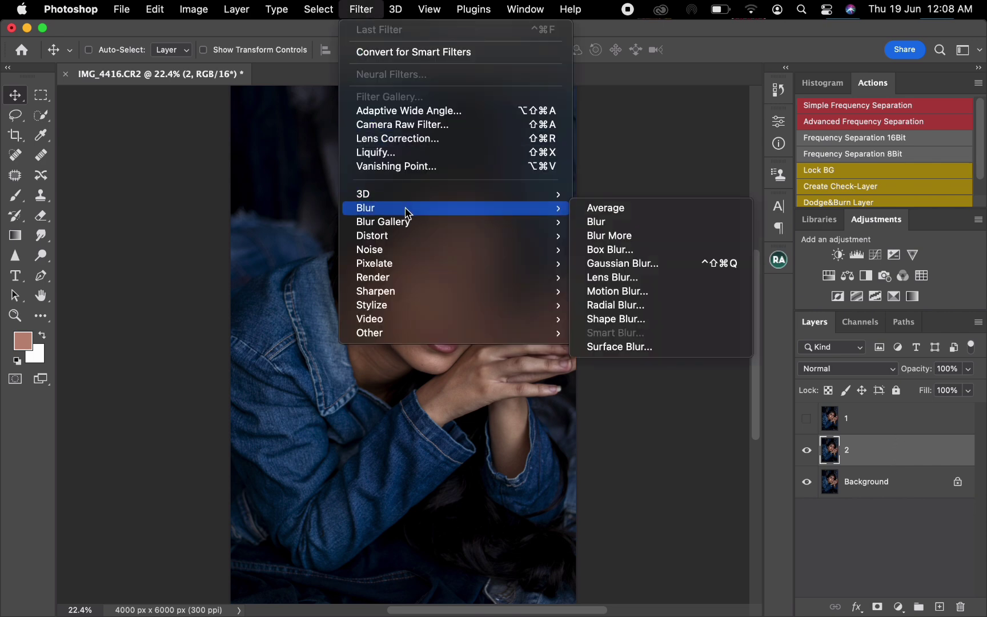
left_click(632, 263)
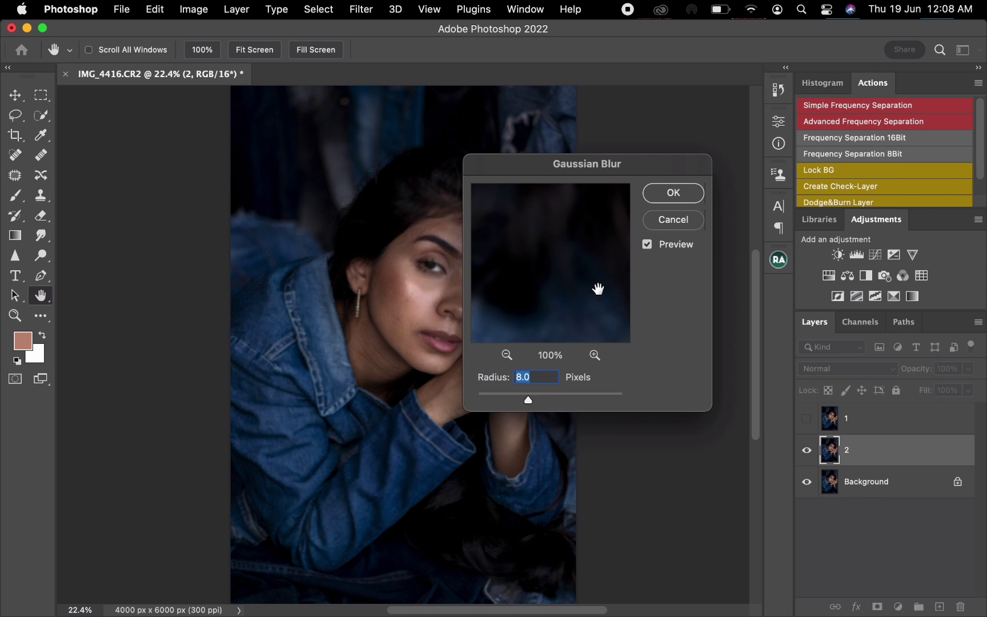
left_click_drag(526, 403, 476, 400)
left_click_drag(569, 171, 615, 184)
left_click(412, 287)
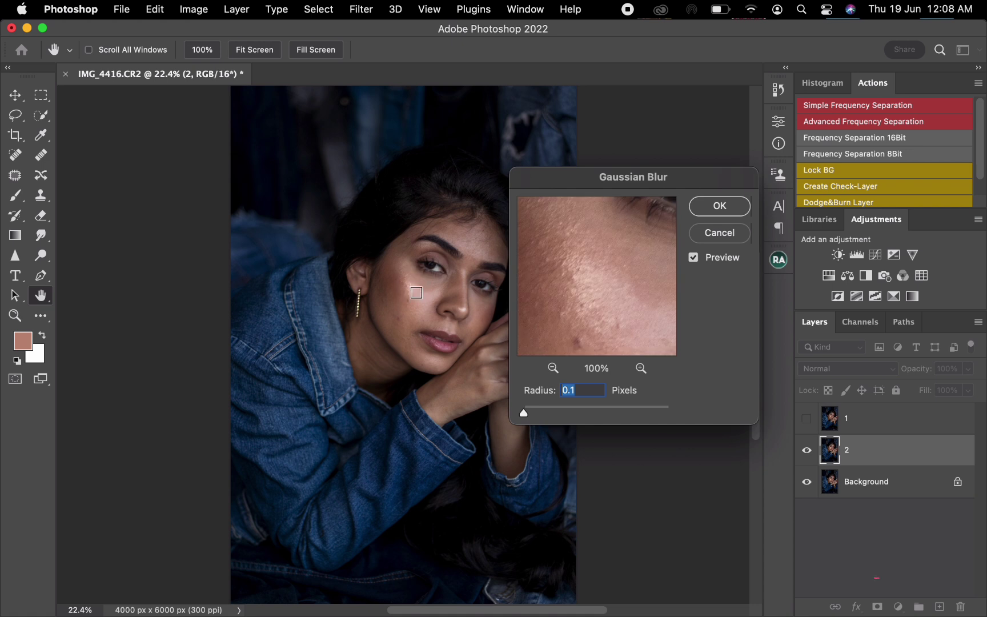
left_click(410, 303)
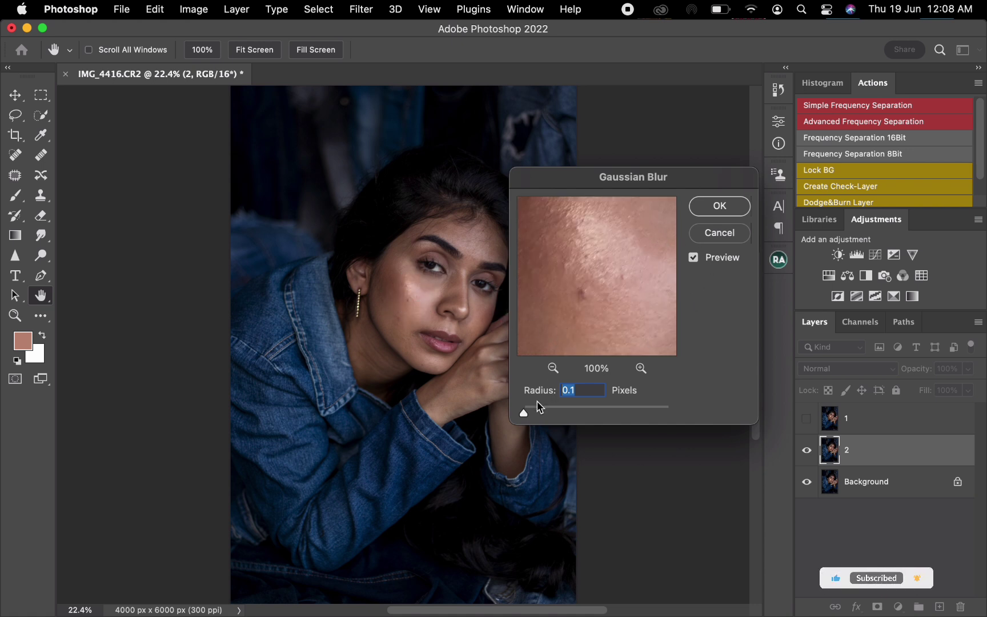
left_click_drag(524, 412, 558, 412)
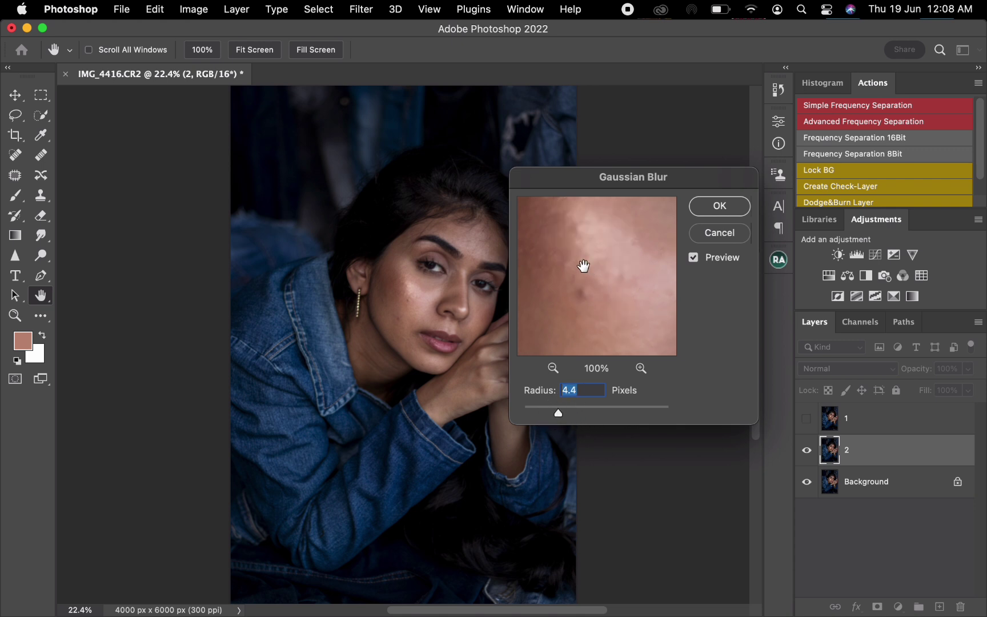
left_click(723, 210)
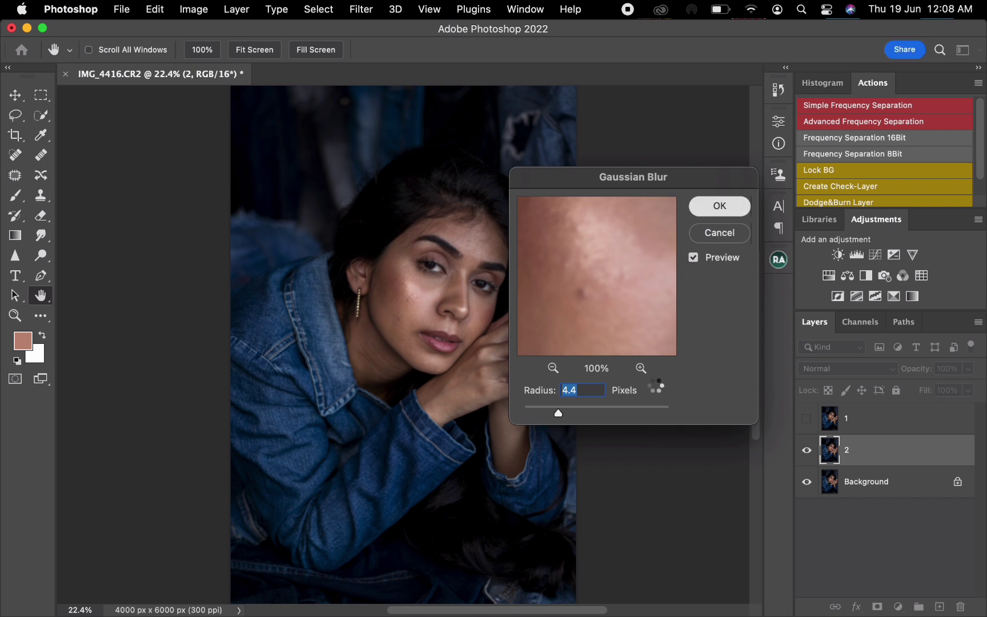
- Show layer 1, apply layer 2 to it with Apply Image using Subtract, scale 2 and offset 128, and set its blend mode to Linear Light
left_click(880, 430)
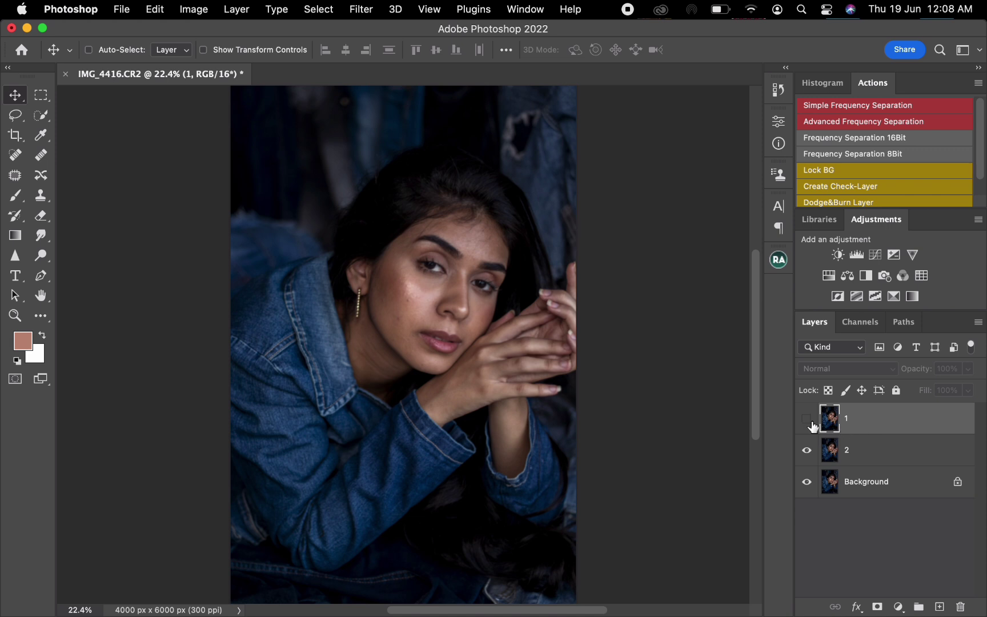
left_click(810, 423)
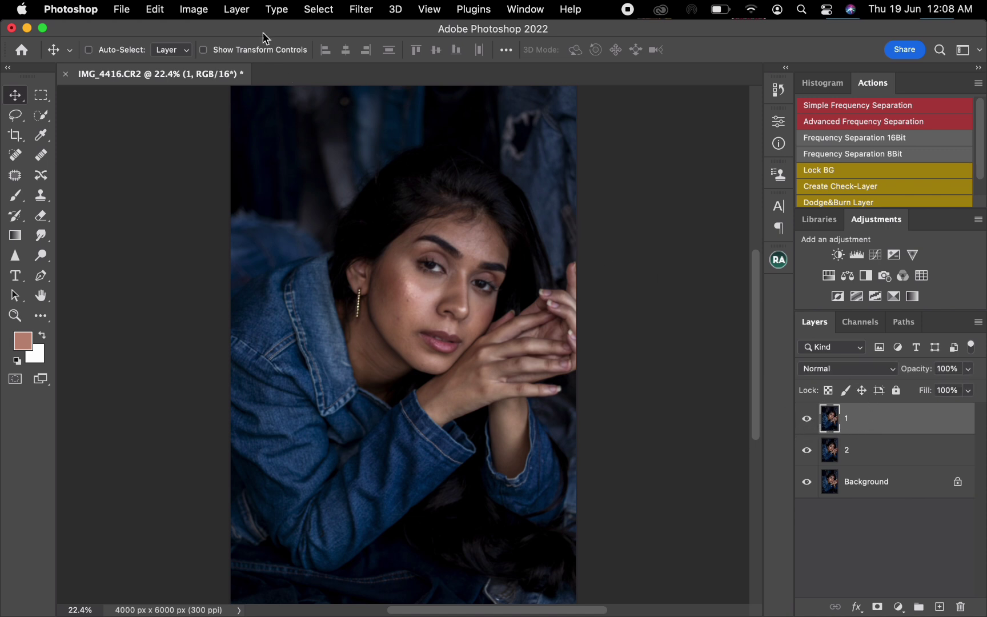
left_click(198, 13)
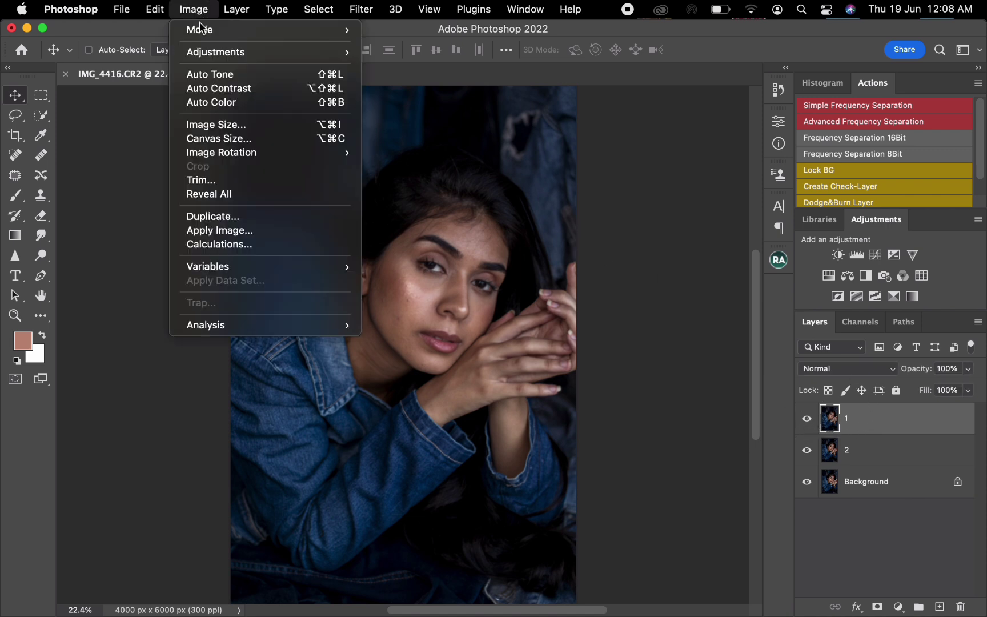
left_click(212, 230)
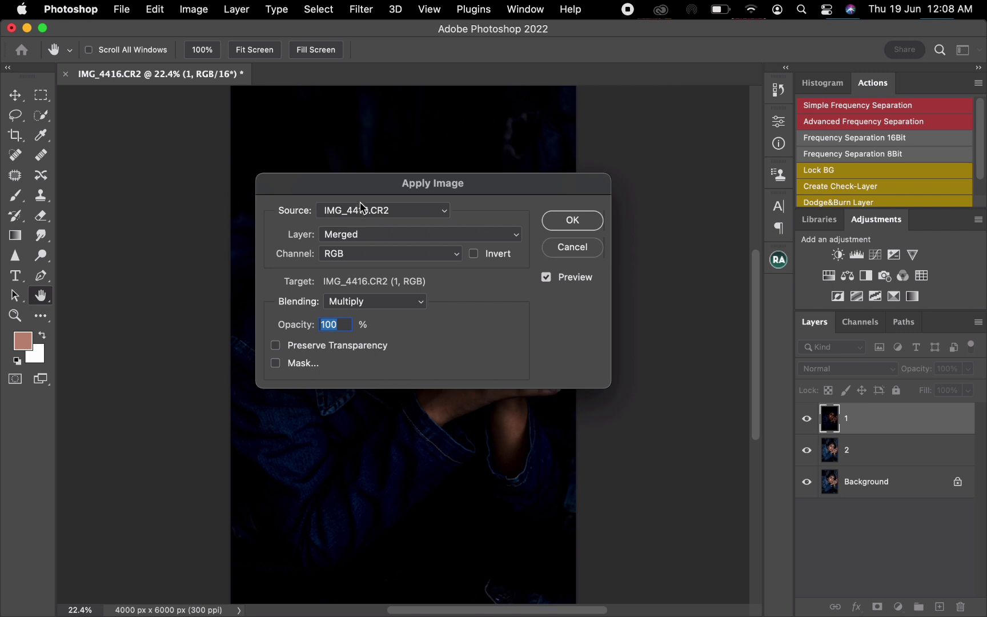
left_click_drag(360, 193, 395, 183)
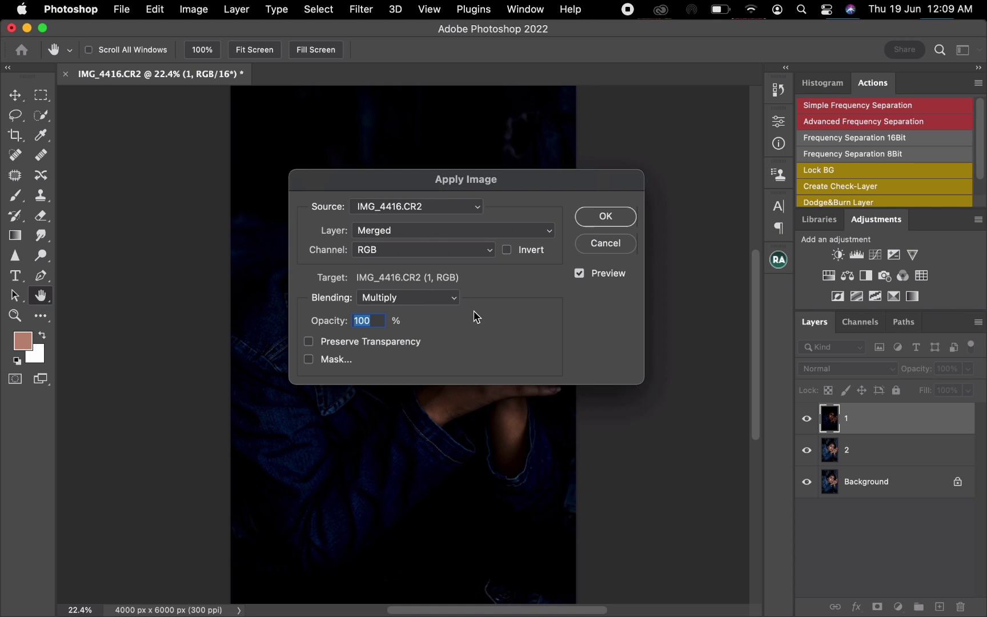
left_click(454, 233)
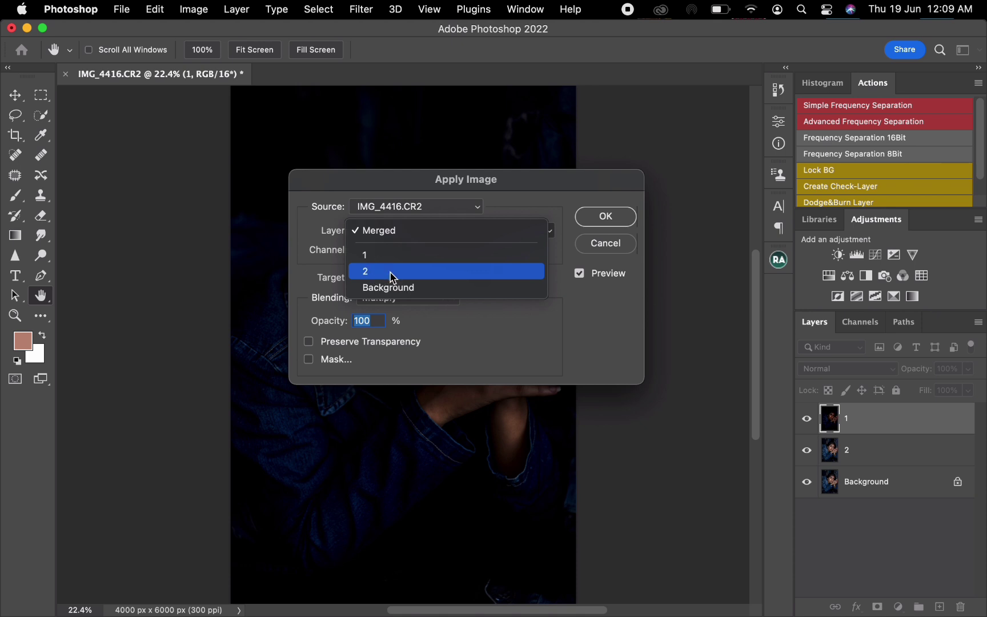
left_click(408, 273)
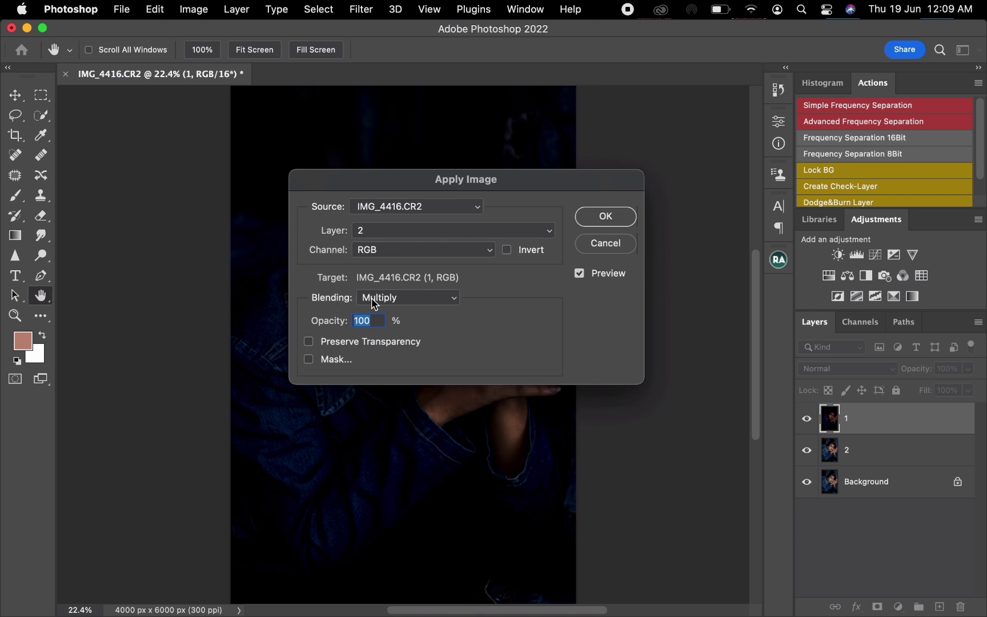
left_click(413, 303)
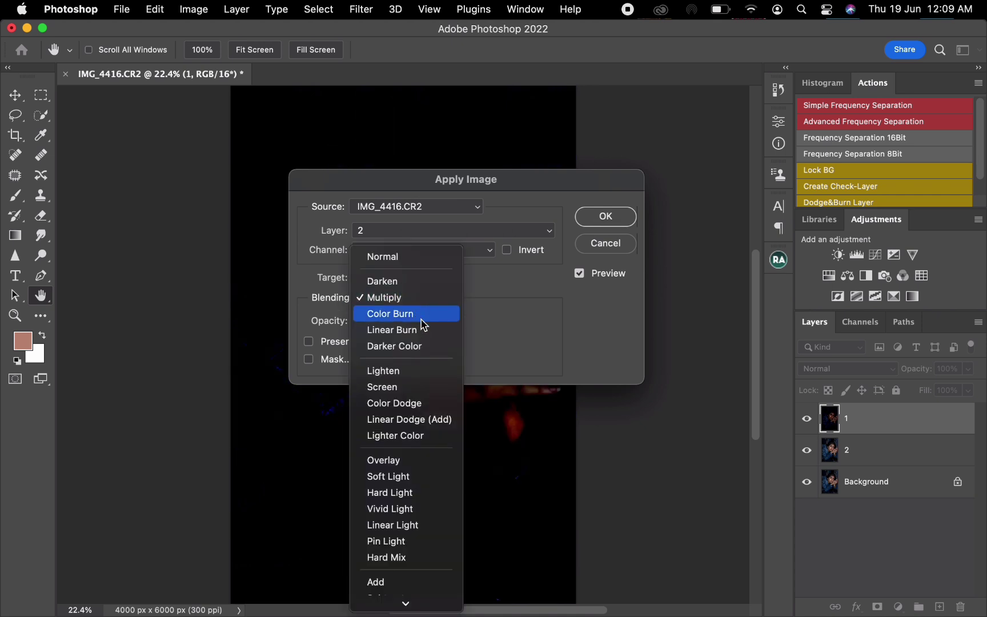
left_click(405, 594)
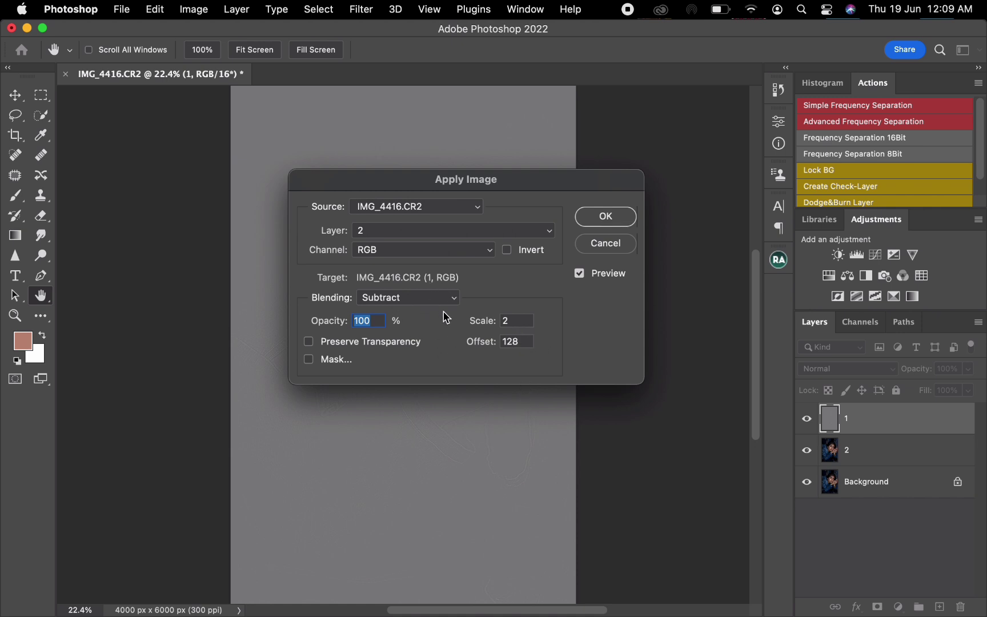
left_click(624, 221)
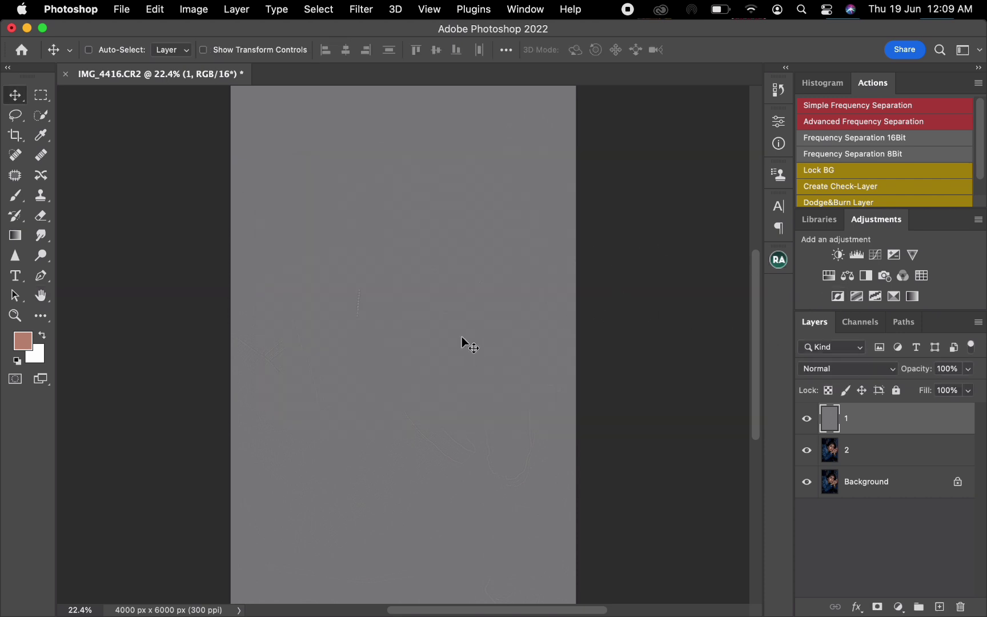
left_click(841, 372)
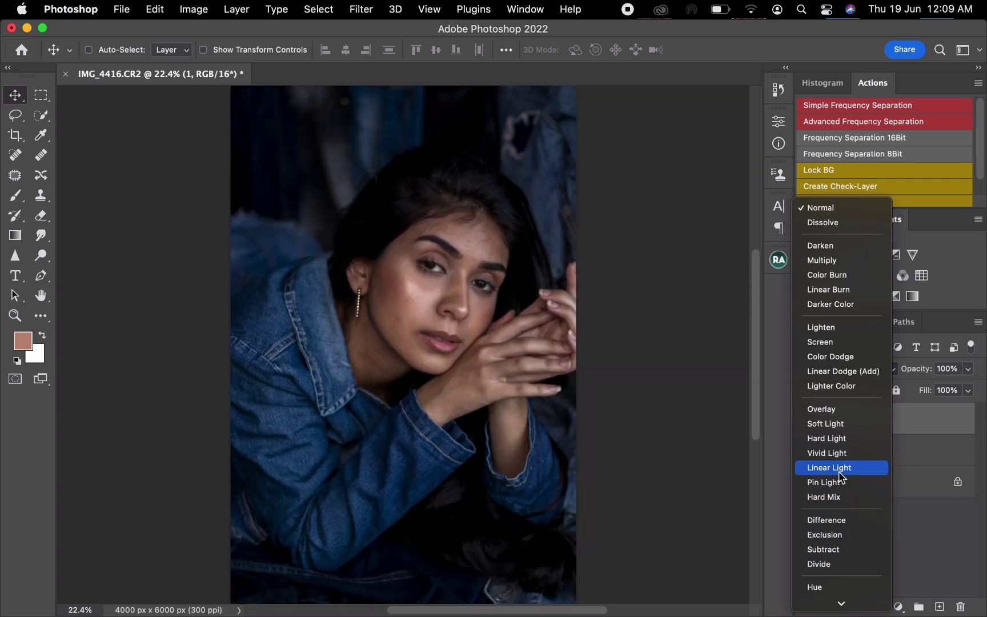
left_click(841, 474)
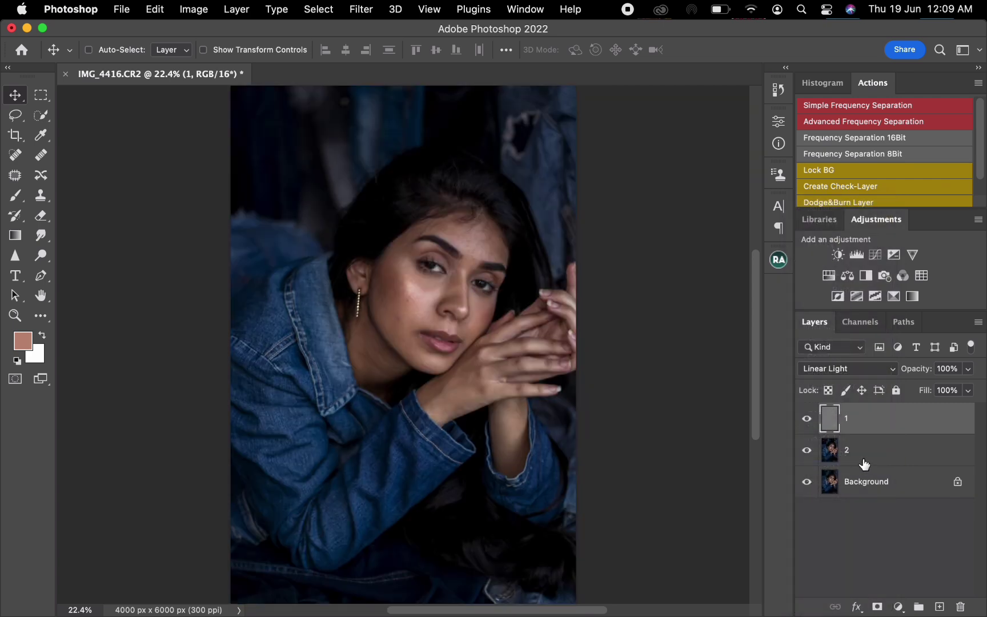
- Group layers 1 and 2 into a group named FS and expand the group to show both layers
left_click(910, 452, "shift")
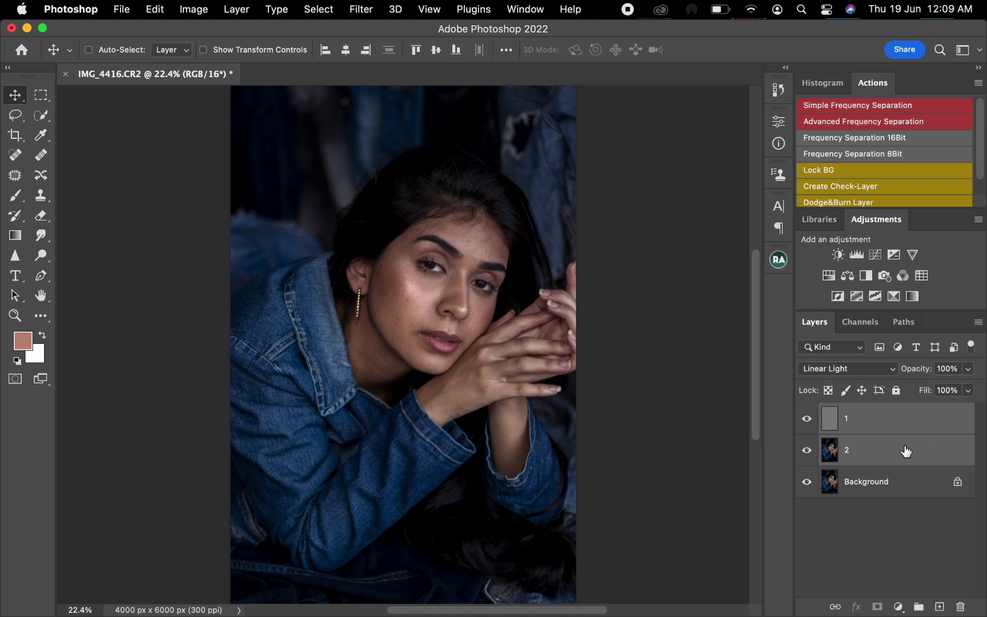
left_click_drag(906, 451, 916, 604)
double_click(867, 412)
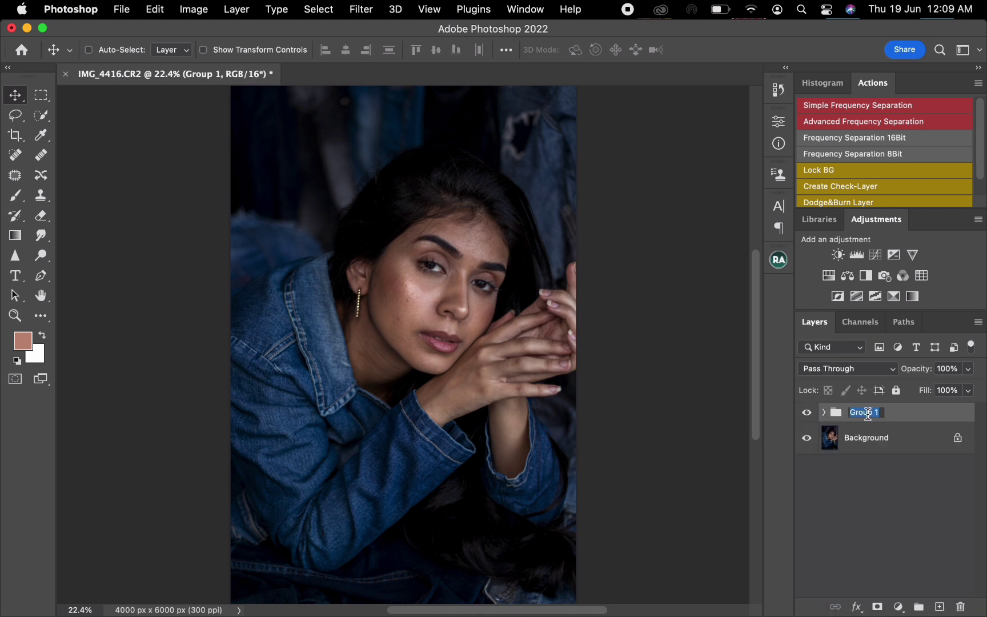
type("FS")
key("Return")
left_click(823, 413)
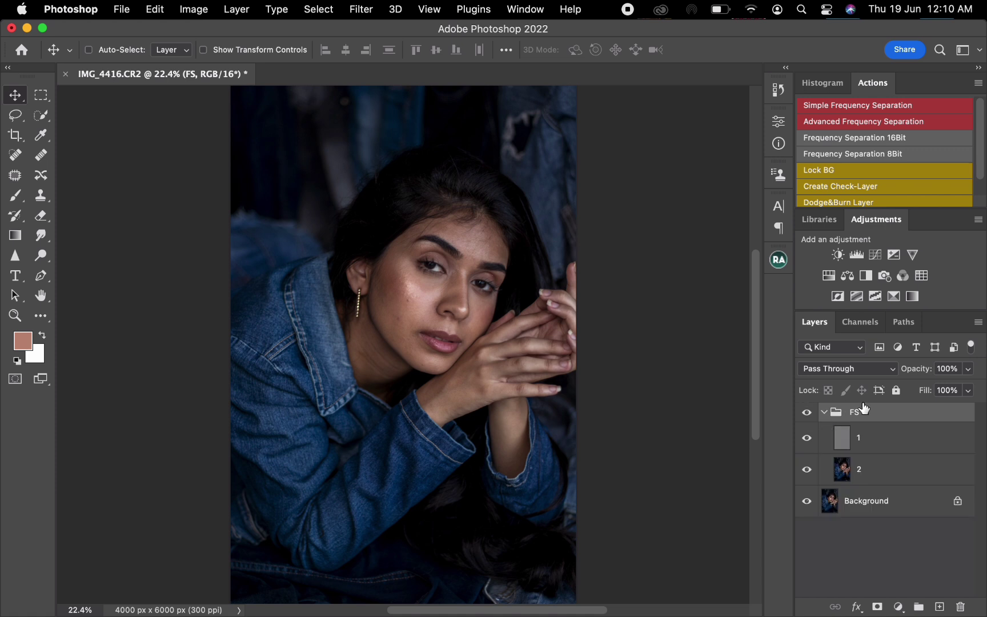
- On layer 1, clean up skin texture on the forehead and the temple near the ear with a size 30 Clone Stamp
left_click(877, 451)
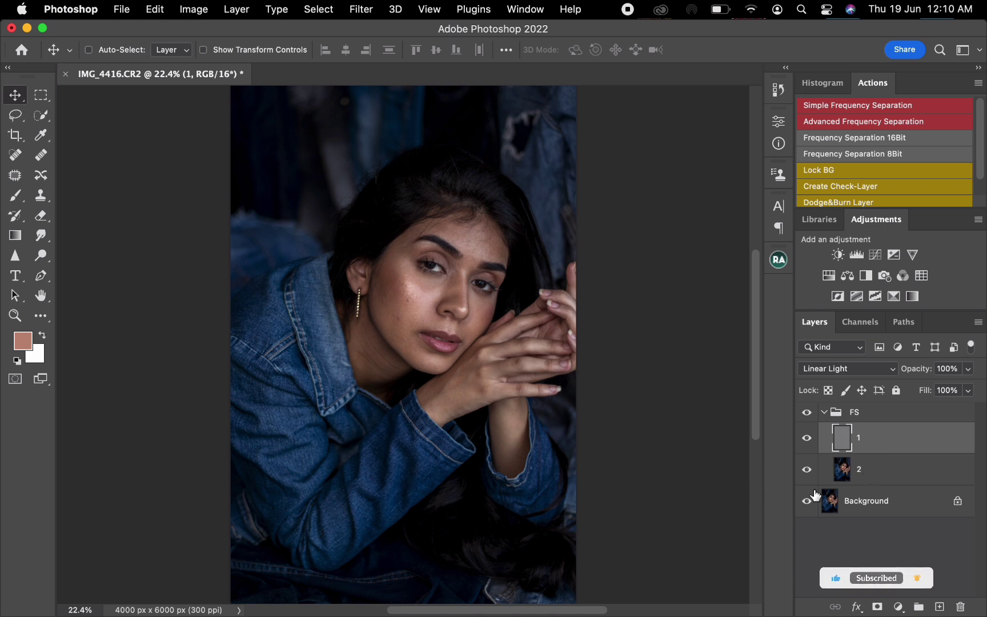
left_click(897, 474)
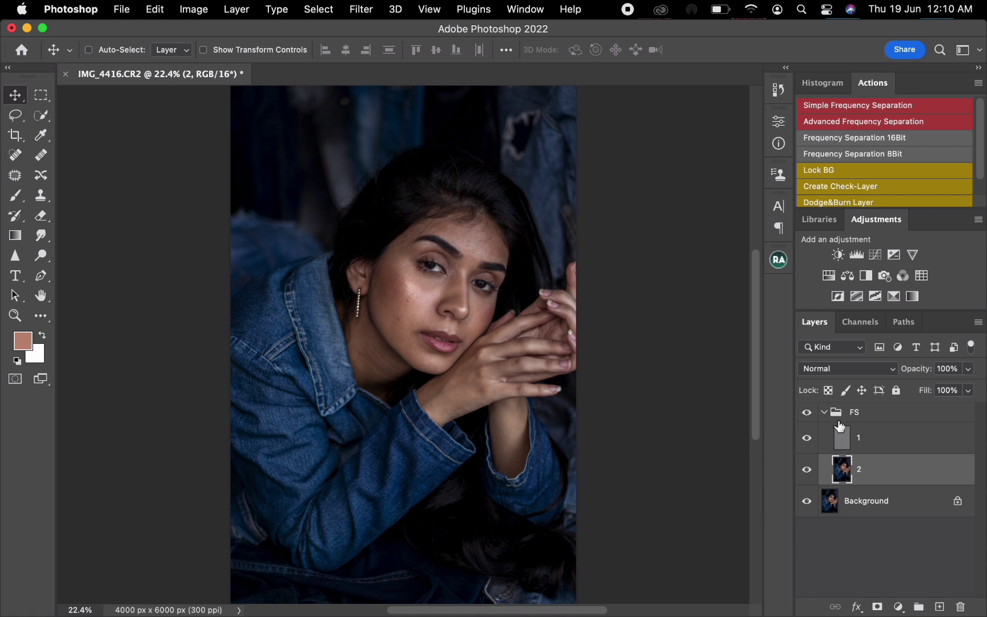
left_click(905, 449)
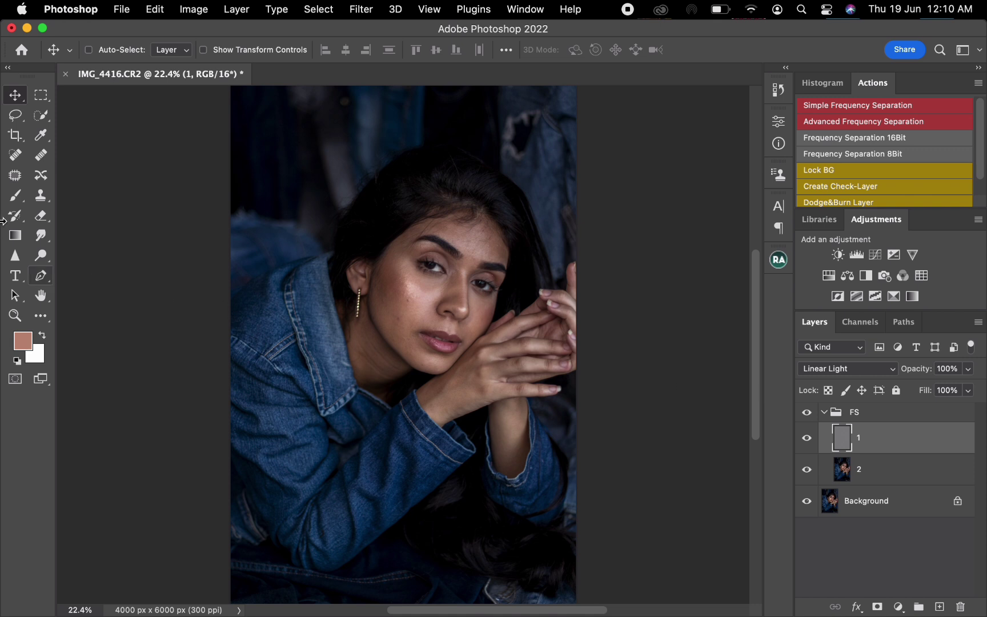
left_click(44, 197)
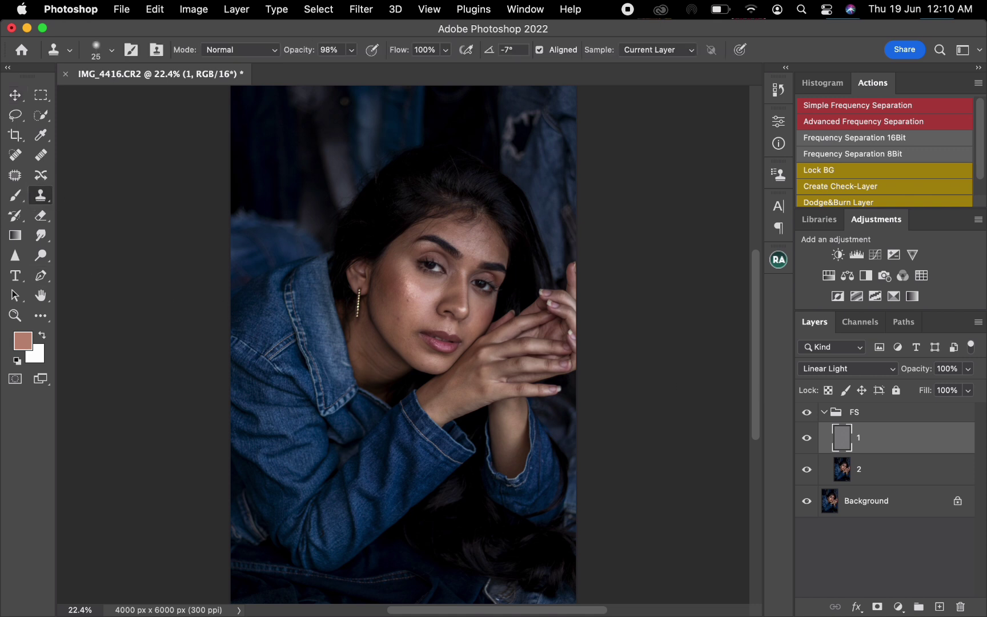
key("super+equal")
key("super+equal")
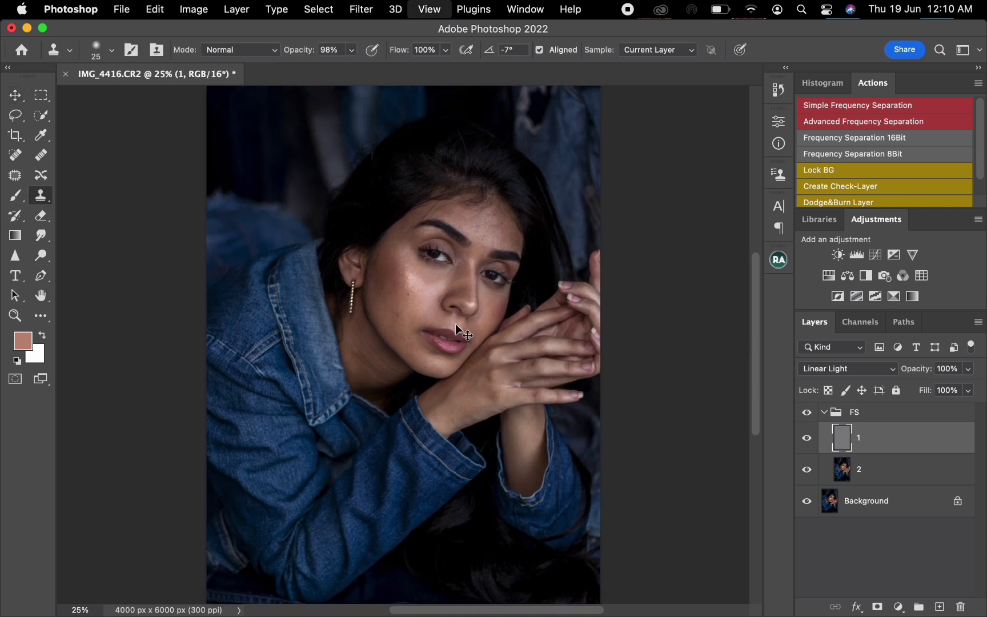
key("super+equal")
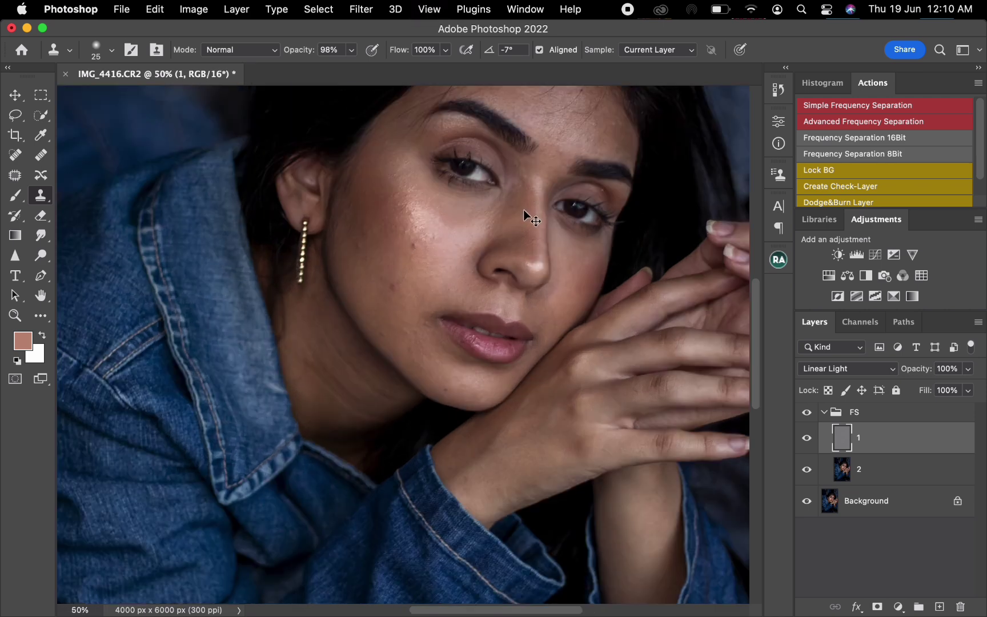
left_click_drag(511, 229, 404, 315)
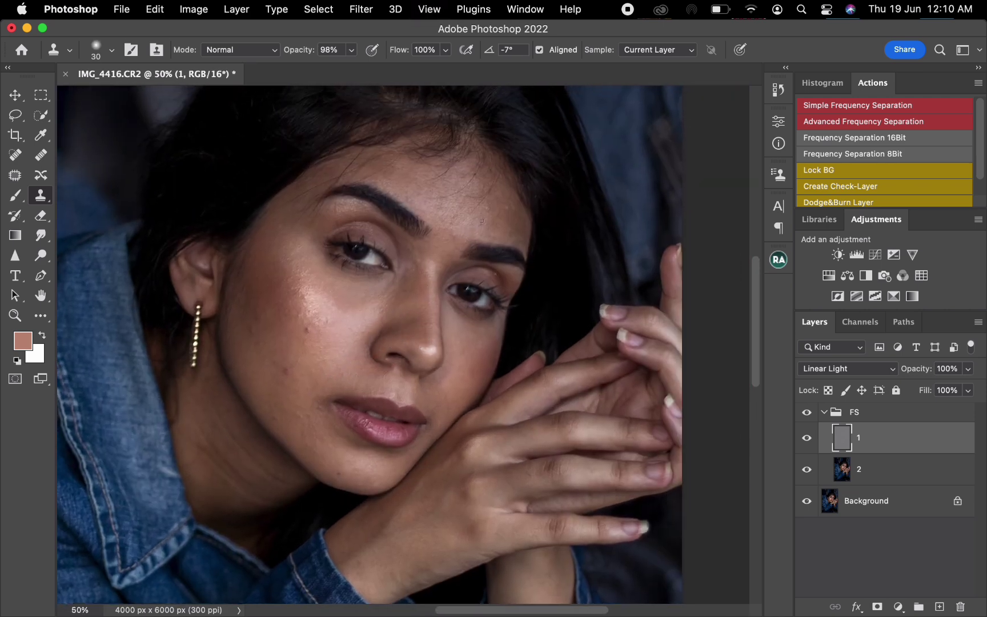
left_click(486, 227, "alt")
mouse_move(473, 210)
left_mouse_down()
mouse_move(498, 175)
mouse_move(484, 198)
mouse_move(476, 178)
left_mouse_up()
left_click(483, 198, "alt")
left_click(306, 225, "alt")
left_click_drag(296, 224, 294, 221)
left_click(294, 213, "alt")
left_click(325, 182)
mouse_move(325, 181)
left_mouse_down()
mouse_move(333, 177)
mouse_move(280, 209)
left_mouse_up()
- Clone away texture blemishes on the highlighted cheek, beside the nose, at the far eye's outer corner and on the lower cheek
left_click(293, 334, "alt")
left_click(306, 330)
left_click(294, 308, "alt")
left_click(298, 317)
left_click_drag(298, 318, 303, 309)
left_click(285, 295, "alt")
left_click(298, 286)
left_click(313, 316, "alt")
mouse_move(327, 323)
left_mouse_down()
mouse_move(364, 335)
mouse_move(383, 310)
left_mouse_up()
left_click(369, 330, "alt")
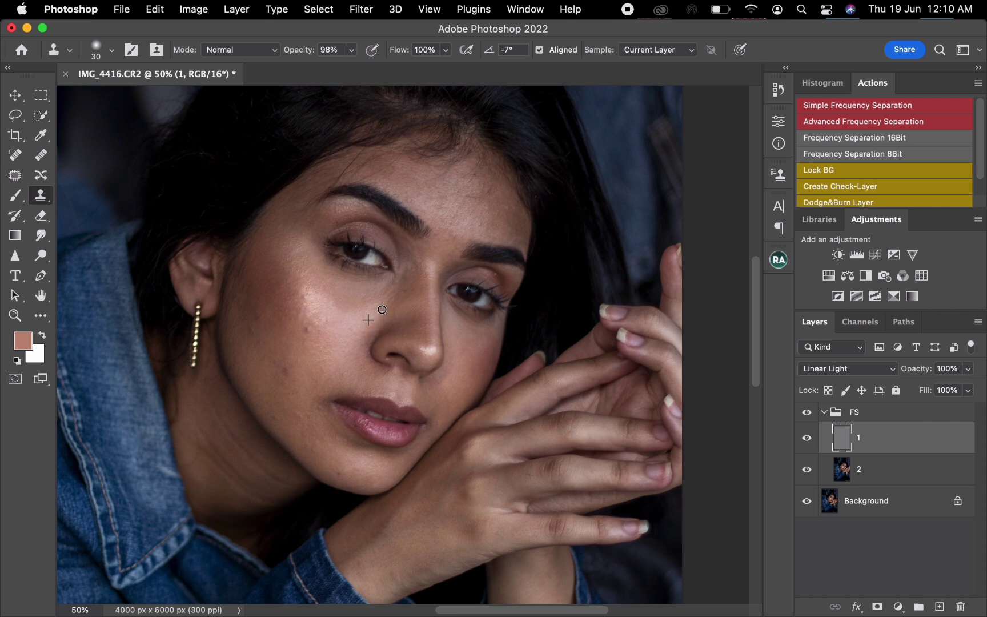
left_click(505, 285, "alt")
left_click(497, 274)
left_click(279, 406, "alt")
left_click_drag(280, 414, 299, 419)
- Clone clean texture over the remaining blemishes across the upper forehead and around both eyebrows on layer 1
left_click(361, 176, "alt")
mouse_move(339, 180)
left_mouse_down()
mouse_move(378, 161)
mouse_move(351, 163)
left_mouse_up()
left_click(364, 175, "alt")
left_click(381, 157, "alt")
left_click(386, 182, "alt")
left_click_drag(366, 177, 394, 161)
left_click(333, 231, "alt")
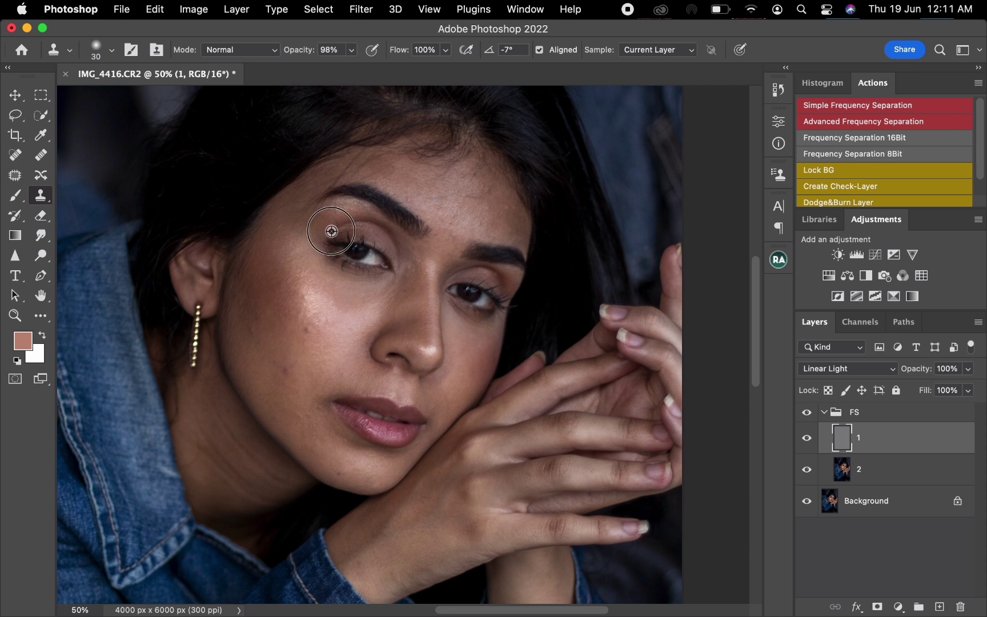
mouse_move(343, 235)
left_mouse_down()
mouse_move(335, 206)
mouse_move(318, 209)
left_mouse_up()
left_click(332, 222, "alt")
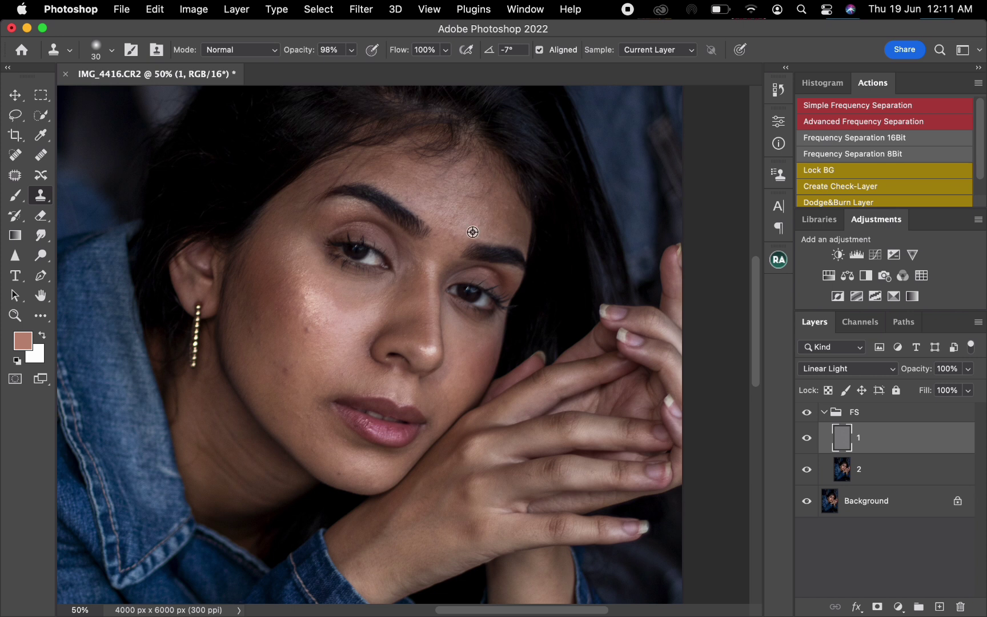
left_click(473, 232, "alt")
left_click(480, 223)
left_click(420, 203, "alt")
left_click_drag(412, 197, 411, 186)
left_click(477, 187, "alt")
left_click_drag(470, 180, 483, 163)
left_click(476, 182, "alt")
left_click(479, 175, "alt")
left_click(460, 176)
- Make layer 2 active and toggle the FS group's visibility to compare the face before and after the texture cleanup
left_click(865, 470)
left_click(811, 412)
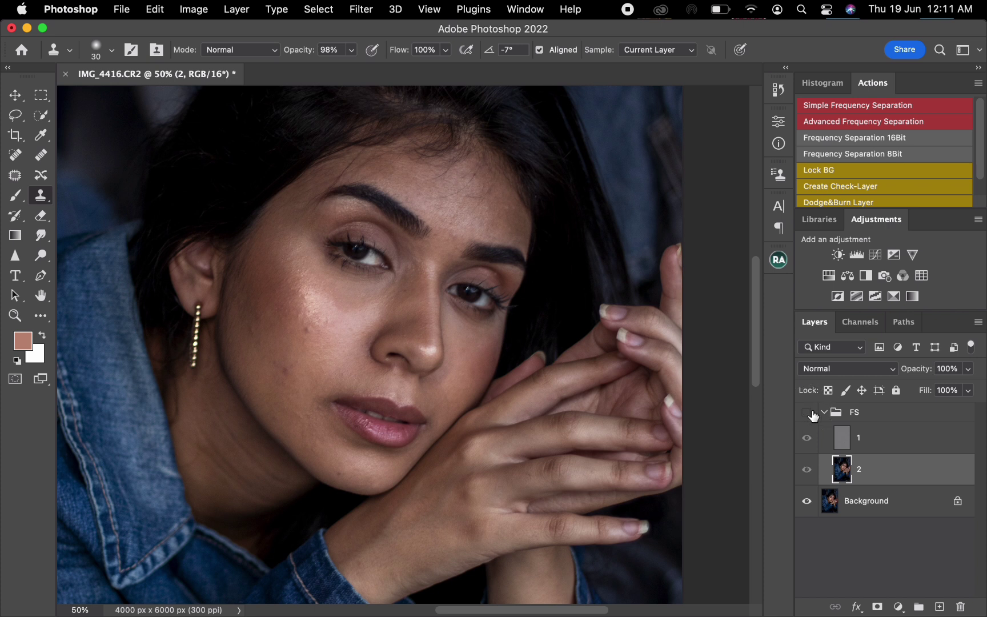
left_click(810, 412)
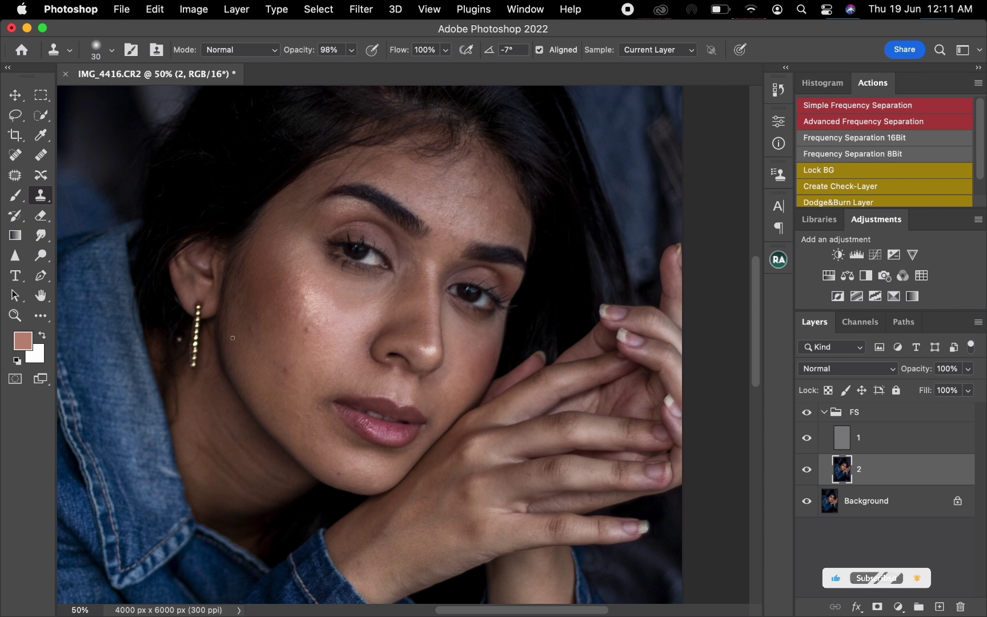
- Switch to the Mixer Brush, clean the colour from its brush and reduce the brush size to 90
key("b")
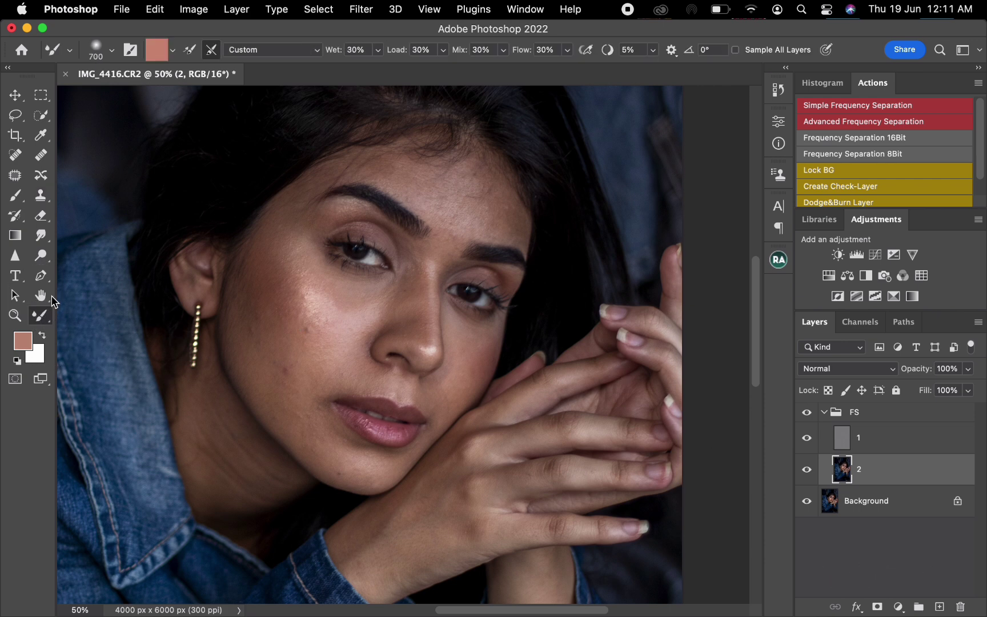
left_click(173, 50)
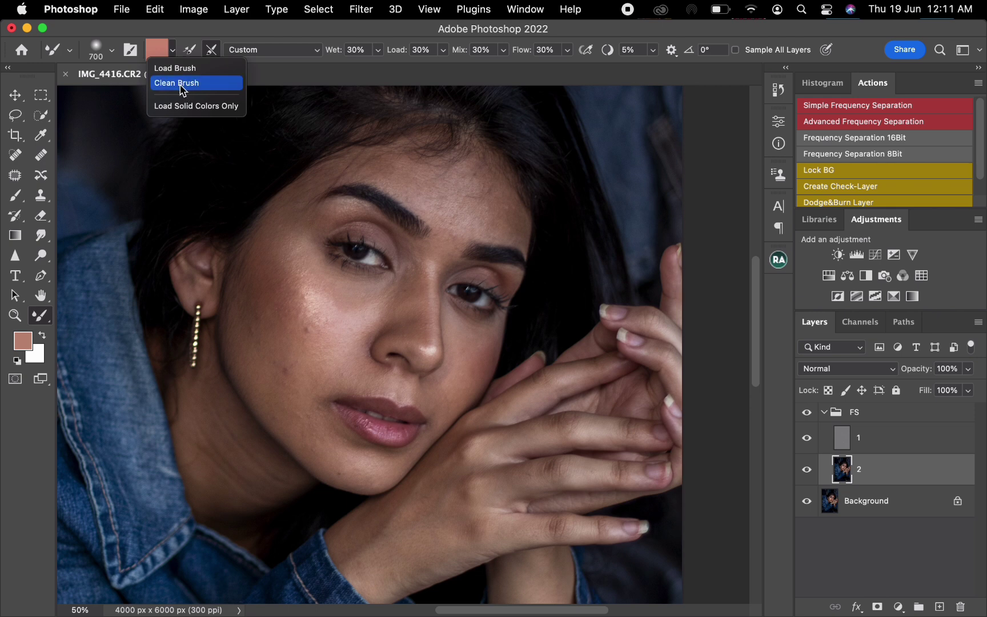
left_click(190, 85)
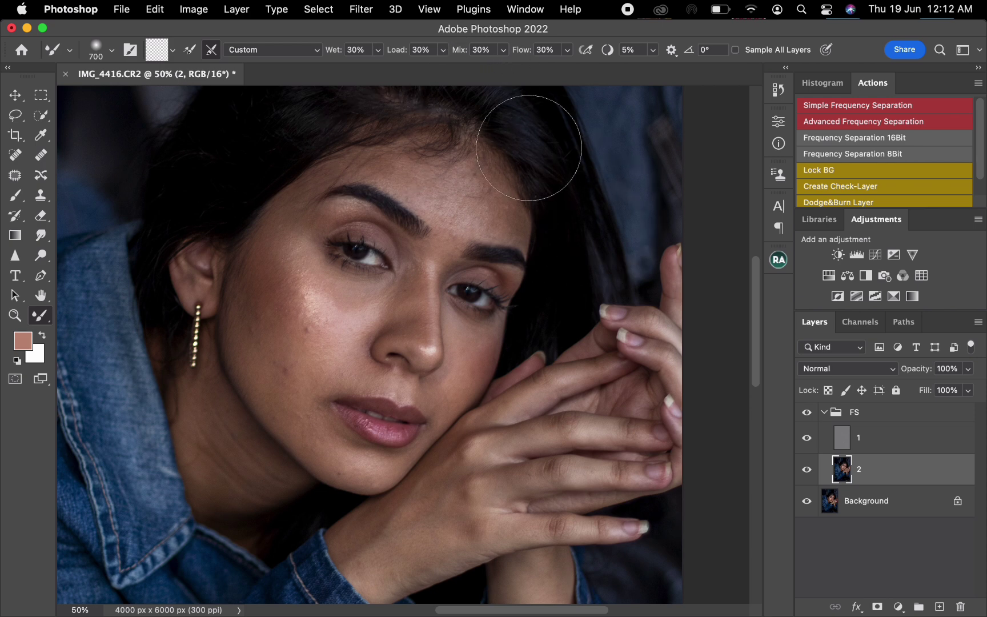
key("bracketleft")
key("bracketleft")
key("bracketleft")
key("bracketleft")
key("bracketleft")
key("bracketleft")
key("bracketleft")
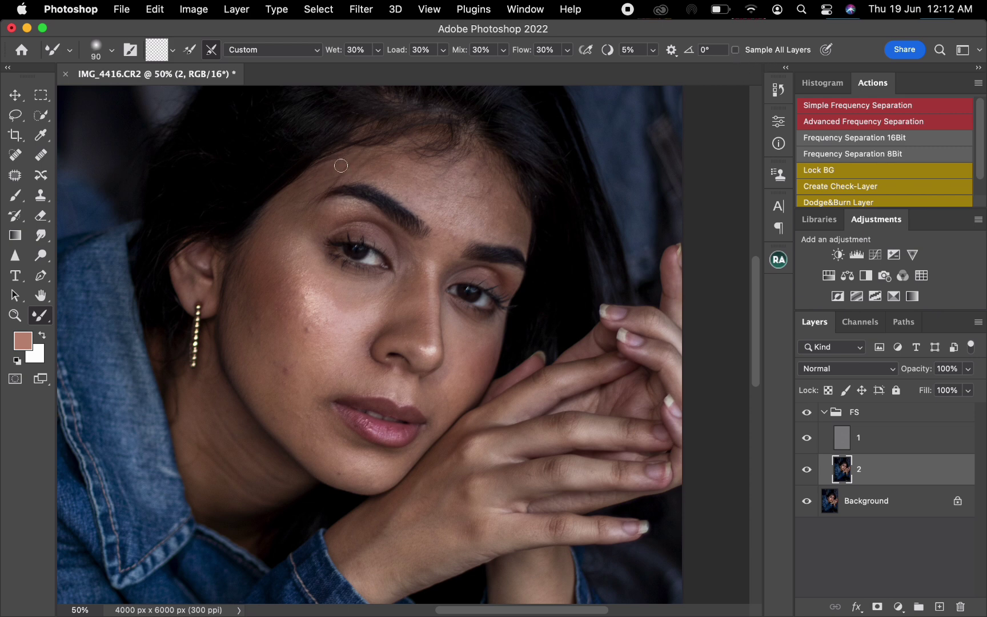
- Blend the tones across the upper forehead on layer 2 with the Mixer Brush, enlarging the brush for wider areas
mouse_move(340, 172)
left_mouse_down()
mouse_move(370, 157)
mouse_move(352, 159)
mouse_move(341, 177)
left_mouse_up()
key("bracketright")
key("bracketright")
mouse_move(394, 167)
left_mouse_down()
mouse_move(391, 154)
mouse_move(348, 164)
left_mouse_up()
key("bracketright")
mouse_move(411, 178)
left_mouse_down()
mouse_move(447, 213)
mouse_move(445, 225)
mouse_move(500, 225)
mouse_move(514, 207)
mouse_move(507, 194)
mouse_move(476, 192)
mouse_move(481, 185)
mouse_move(458, 165)
mouse_move(442, 175)
mouse_move(454, 167)
mouse_move(466, 196)
mouse_move(489, 211)
mouse_move(527, 215)
mouse_move(508, 213)
mouse_move(520, 241)
mouse_move(524, 207)
left_mouse_up()
- Smooth the central forehead and the skin above the far eyebrow on layer 2, starting with the Mixer Brush at size 150
key("bracketright")
key("bracketright")
key("bracketright")
key("bracketright")
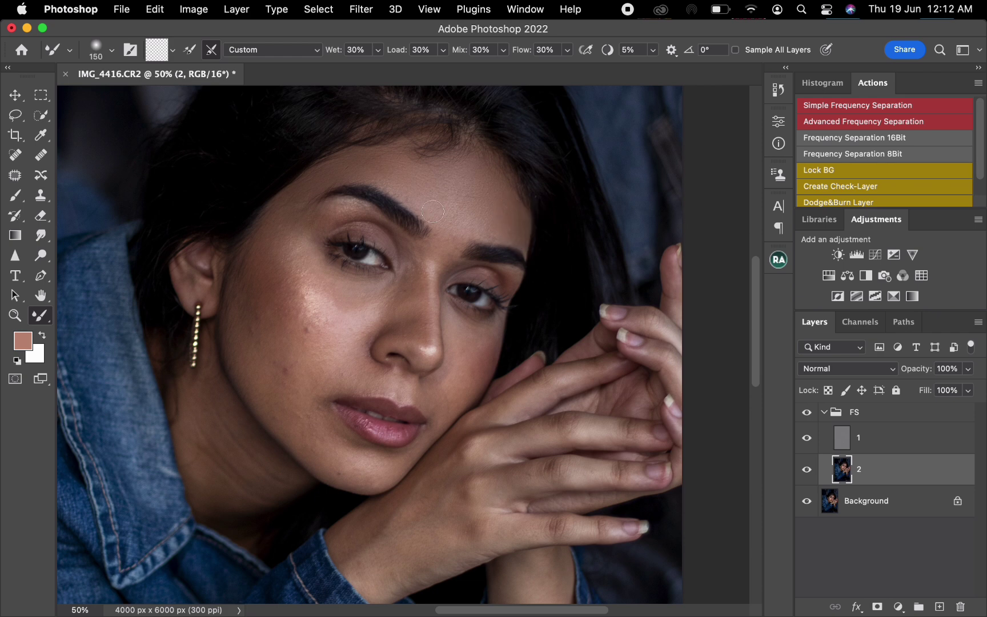
key("bracketright")
mouse_move(430, 199)
left_mouse_down()
mouse_move(473, 221)
mouse_move(463, 204)
mouse_move(490, 221)
left_mouse_up()
- Blend the skin tones under the near eyebrow and down the nose bridge to its tip with a smaller Mixer Brush
key("bracketright")
key("bracketright")
left_click_drag(481, 171, 464, 173)
key("bracketleft")
mouse_move(382, 231)
left_mouse_down()
mouse_move(362, 217)
mouse_move(396, 232)
left_mouse_up()
mouse_move(414, 277)
left_mouse_down()
mouse_move(384, 313)
mouse_move(379, 306)
mouse_move(403, 323)
mouse_move(417, 286)
mouse_move(412, 313)
mouse_move(424, 297)
mouse_move(419, 308)
mouse_move(422, 280)
left_mouse_up()
key("bracketright")
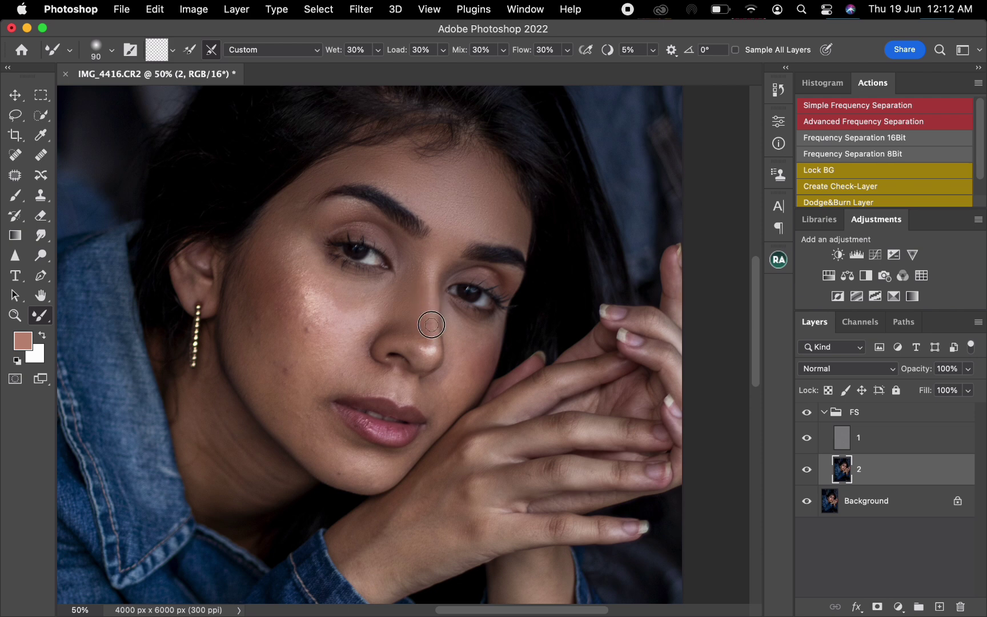
mouse_move(432, 324)
left_mouse_down()
mouse_move(418, 353)
mouse_move(402, 333)
mouse_move(420, 352)
left_mouse_up()
- Smooth the highlights and uneven tones over the near cheek, from beside the nose to the outer jaw, with a progressively larger Mixer Brush
key("bracketright")
mouse_move(377, 322)
left_mouse_down()
mouse_move(379, 301)
mouse_move(369, 289)
mouse_move(353, 302)
mouse_move(347, 291)
mouse_move(331, 293)
mouse_move(329, 276)
mouse_move(341, 303)
mouse_move(320, 307)
mouse_move(320, 291)
mouse_move(340, 304)
mouse_move(346, 294)
mouse_move(359, 315)
left_mouse_up()
key("bracketright")
mouse_move(304, 267)
left_mouse_down()
mouse_move(313, 232)
mouse_move(297, 201)
mouse_move(304, 197)
mouse_move(269, 228)
mouse_move(248, 298)
mouse_move(246, 287)
mouse_move(258, 380)
mouse_move(252, 368)
mouse_move(283, 271)
mouse_move(280, 237)
mouse_move(299, 225)
mouse_move(290, 237)
mouse_move(298, 315)
mouse_move(301, 285)
mouse_move(283, 324)
mouse_move(296, 368)
left_mouse_up()
key("bracketright")
mouse_move(248, 311)
left_mouse_down()
mouse_move(270, 410)
mouse_move(244, 360)
mouse_move(272, 410)
mouse_move(296, 428)
mouse_move(278, 404)
left_mouse_up()
- Blend the skin tones along the lower jaw and chin with the Mixer Brush, adjusting the brush size to the area
key("]")
mouse_move(315, 456)
left_mouse_down()
mouse_move(297, 379)
mouse_move(300, 392)
mouse_move(320, 384)
mouse_move(303, 281)
mouse_move(343, 386)
mouse_move(313, 364)
mouse_move(297, 378)
mouse_move(278, 339)
mouse_move(269, 351)
mouse_move(281, 375)
mouse_move(256, 329)
mouse_move(311, 426)
mouse_move(325, 397)
mouse_move(322, 428)
mouse_move(346, 433)
left_mouse_up()
key("bracketleft")
key("bracketleft")
key("bracketleft")
key("bracketright")
key("bracketright")
mouse_move(362, 456)
left_mouse_down()
mouse_move(338, 463)
mouse_move(408, 480)
left_mouse_up()
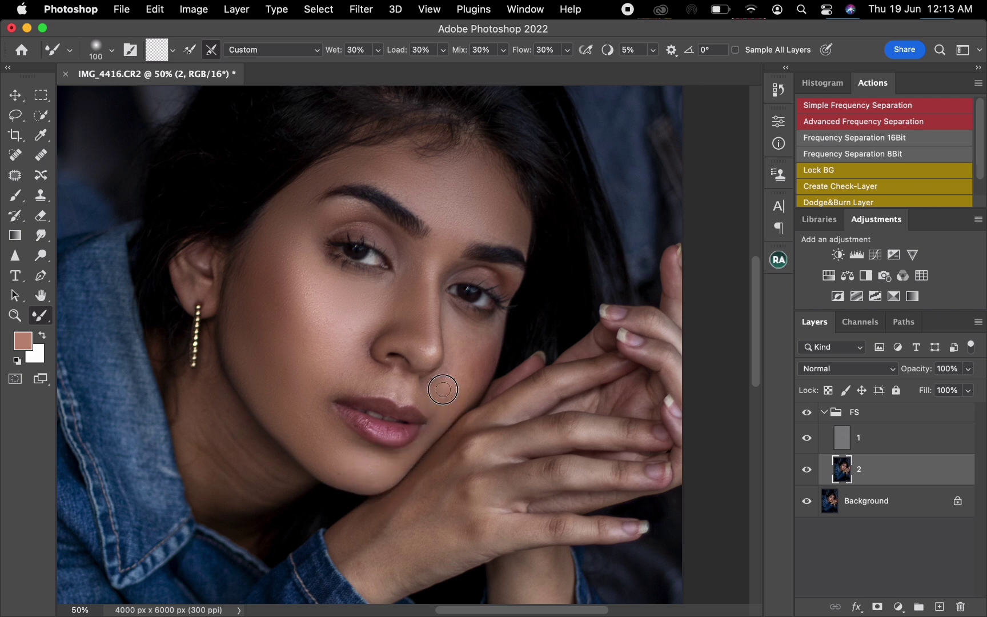
- Smooth the skin above the upper lip and on the far cheek with the Mixer Brush at about size 125
key("bracketright")
key("bracketright")
left_click_drag(381, 382, 367, 393)
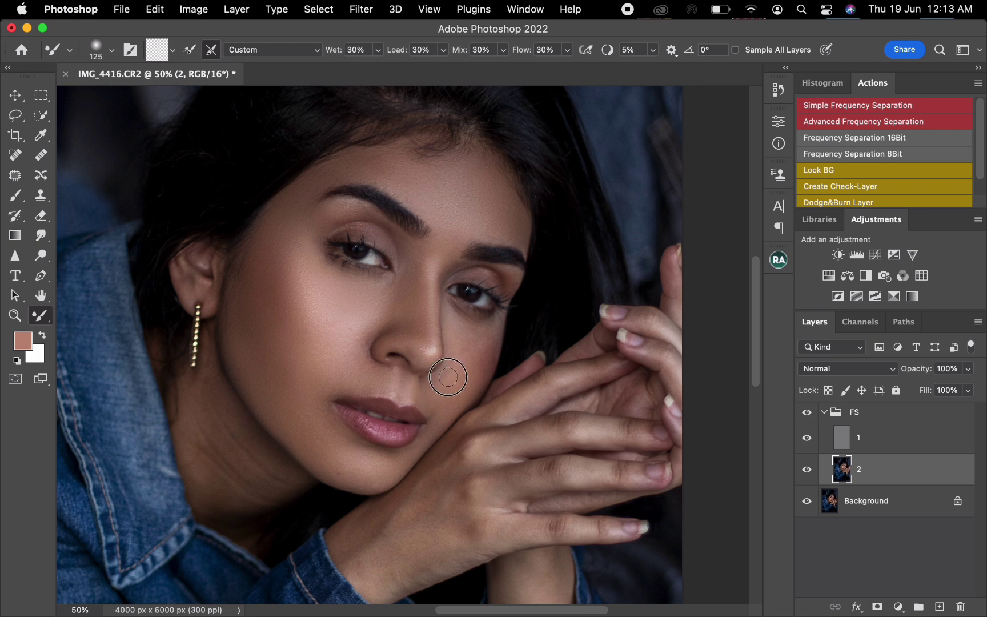
key("bracketright")
mouse_move(477, 343)
left_mouse_down()
mouse_move(481, 335)
mouse_move(476, 375)
mouse_move(468, 335)
mouse_move(487, 331)
mouse_move(464, 333)
left_mouse_up()
key("bracketleft")
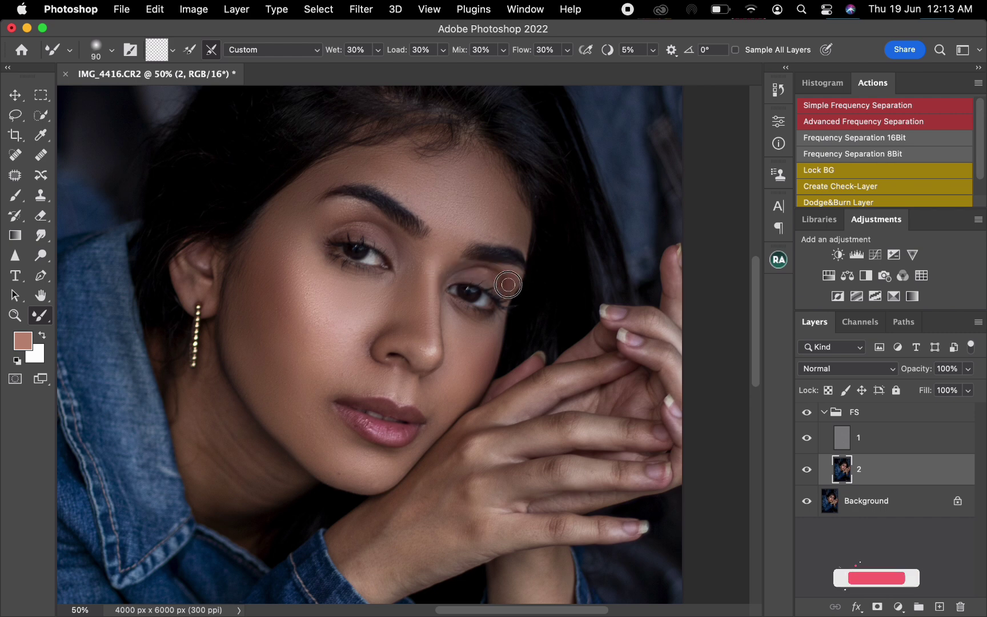
key("bracketright")
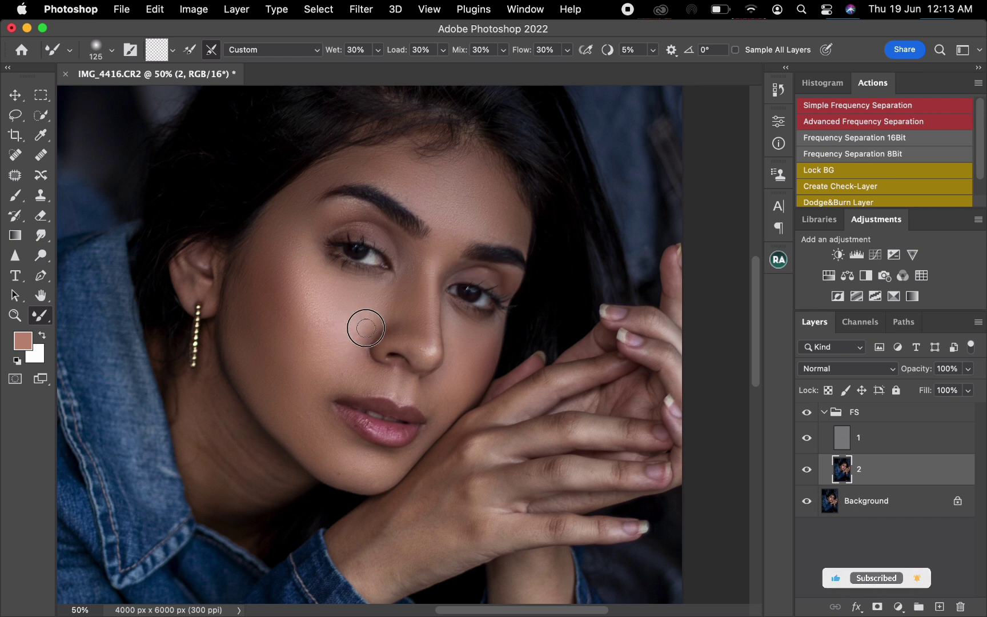
- Compare the face with and without the retouching in the FS group
key("bracketright")
key("bracketright")
key("bracketright")
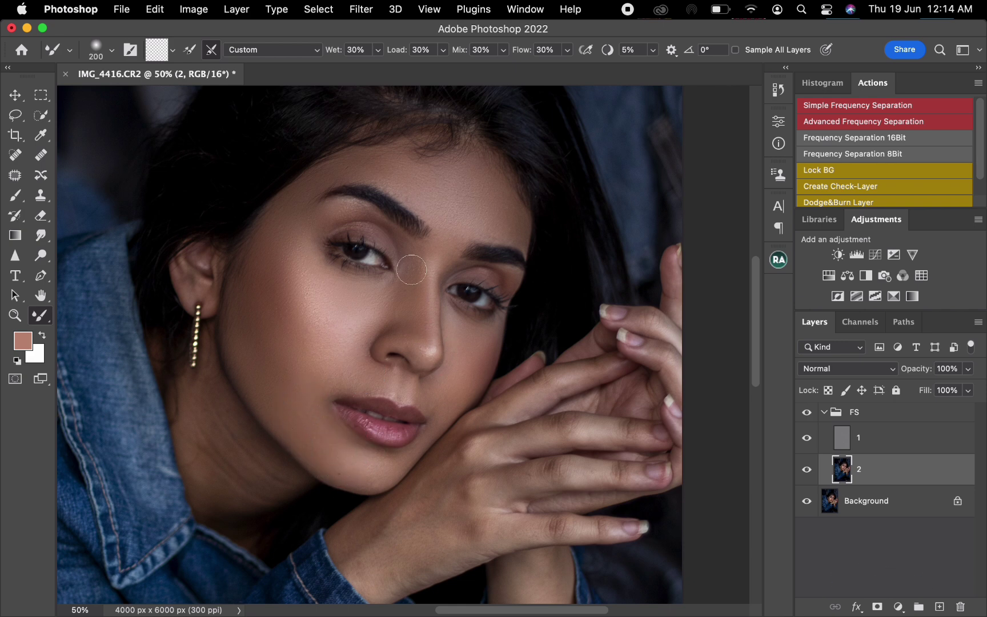
left_click(807, 413)
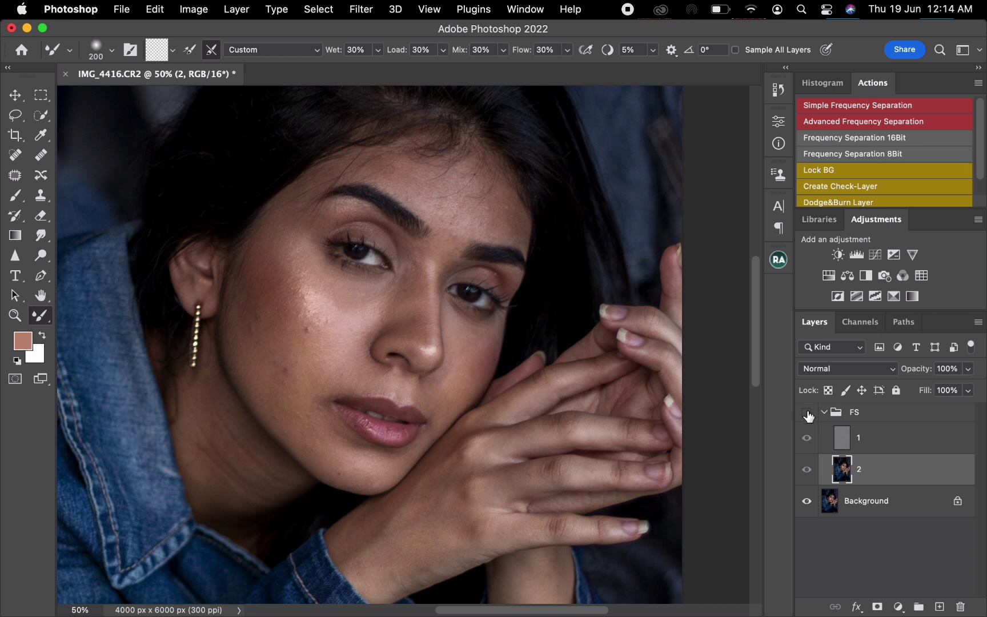
left_click(808, 414)
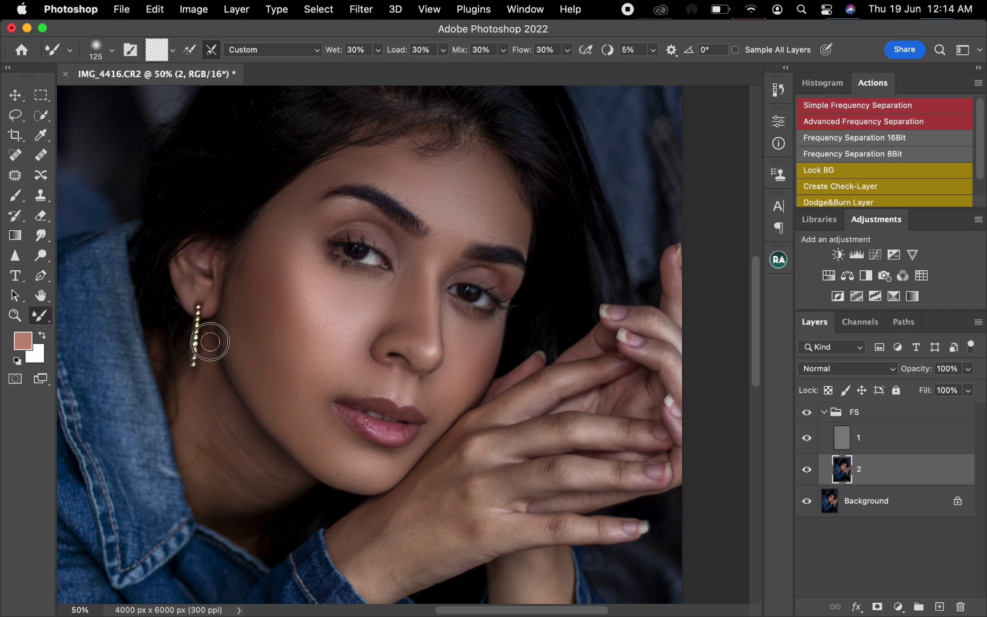
- Smooth the uneven tones and creases on the neck below the ear with a progressively larger Mixer Brush
key("bracketright")
key("bracketright")
mouse_move(202, 407)
left_mouse_down()
mouse_move(220, 421)
mouse_move(224, 400)
mouse_move(255, 465)
left_mouse_up()
key("bracketright")
key("bracketright")
mouse_move(212, 436)
left_mouse_down()
mouse_move(191, 393)
mouse_move(211, 472)
mouse_move(196, 463)
mouse_move(212, 490)
mouse_move(240, 500)
mouse_move(233, 491)
mouse_move(271, 484)
mouse_move(214, 502)
mouse_move(242, 520)
mouse_move(211, 504)
mouse_move(220, 510)
mouse_move(198, 442)
left_mouse_up()
key("bracketright")
mouse_move(204, 393)
left_mouse_down()
mouse_move(253, 489)
mouse_move(232, 476)
left_mouse_up()
key("bracketleft")
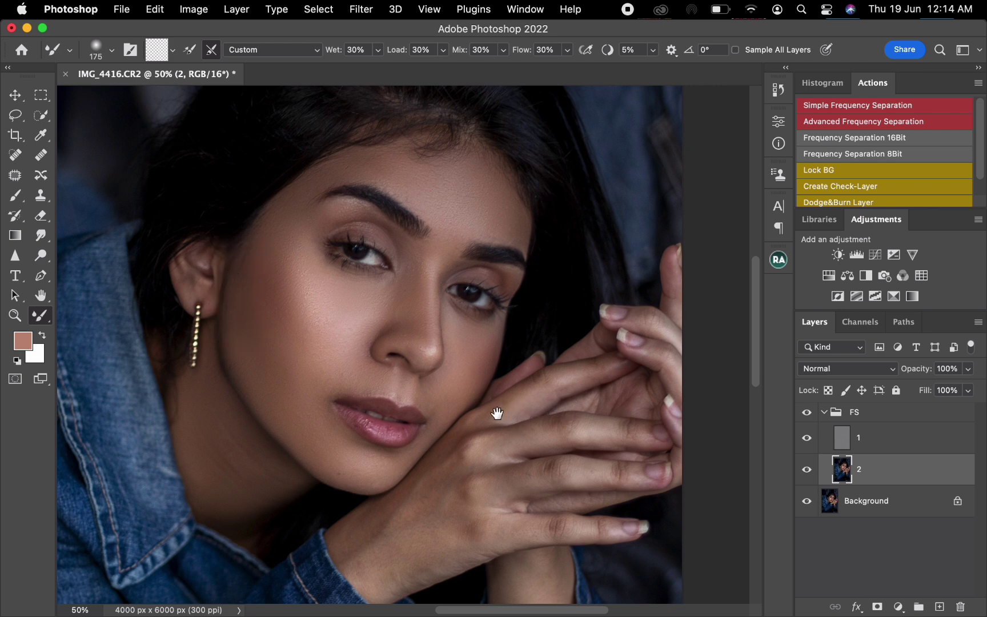
- Blend the skin tones on the wrist and back of the near hand with the Mixer Brush at about size 250
left_click_drag(497, 413, 378, 308)
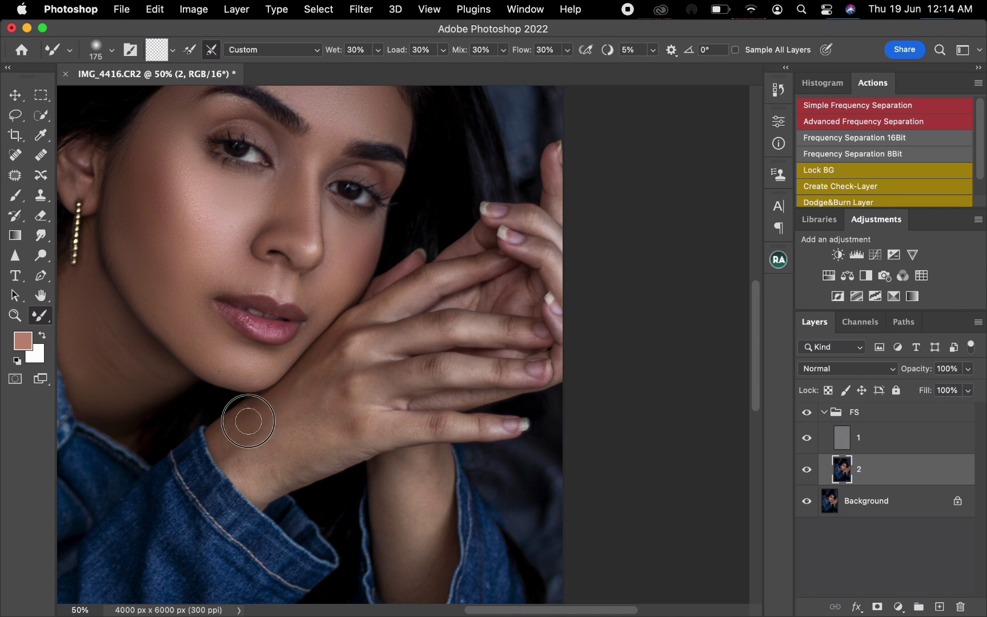
key("bracketright")
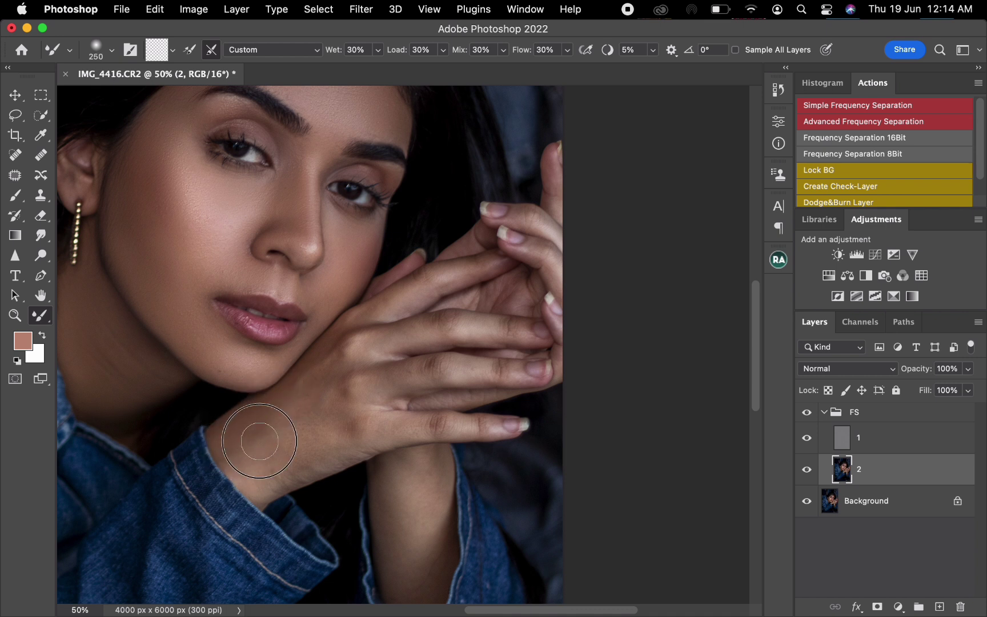
key("bracketright")
key("bracketright")
mouse_move(300, 405)
left_mouse_down()
mouse_move(343, 352)
mouse_move(299, 424)
mouse_move(332, 404)
mouse_move(254, 472)
mouse_move(310, 462)
mouse_move(279, 476)
mouse_move(349, 444)
mouse_move(331, 447)
mouse_move(353, 437)
mouse_move(322, 436)
mouse_move(294, 457)
mouse_move(250, 436)
mouse_move(245, 449)
mouse_move(256, 455)
mouse_move(243, 418)
left_mouse_up()
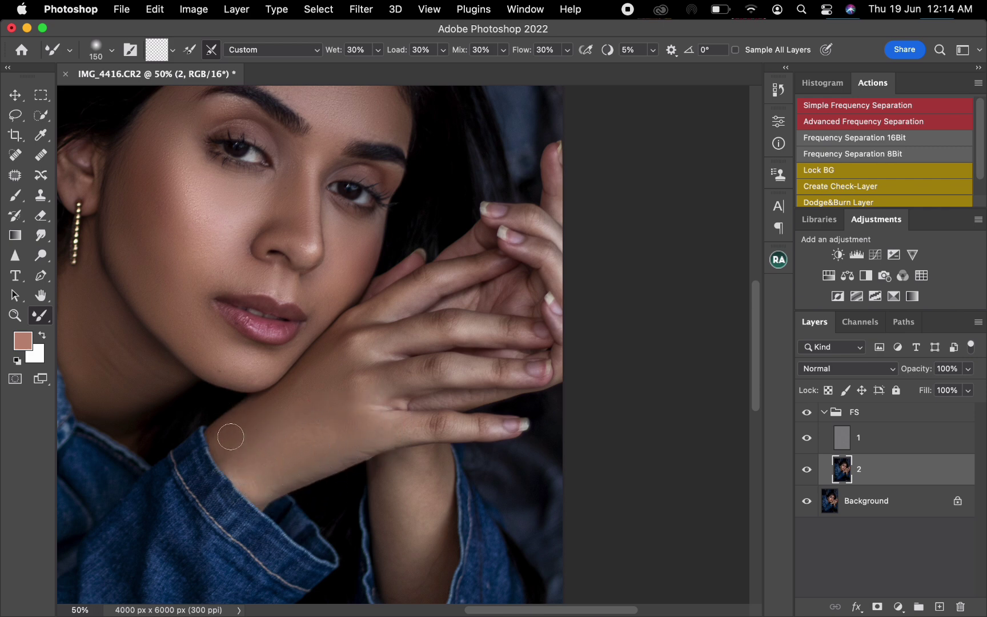
- Soften the uneven tones around the near hand's knuckles and finger bases with the Mixer Brush between sizes 150 and 90
key("bracketleft")
key("bracketleft")
key("bracketleft")
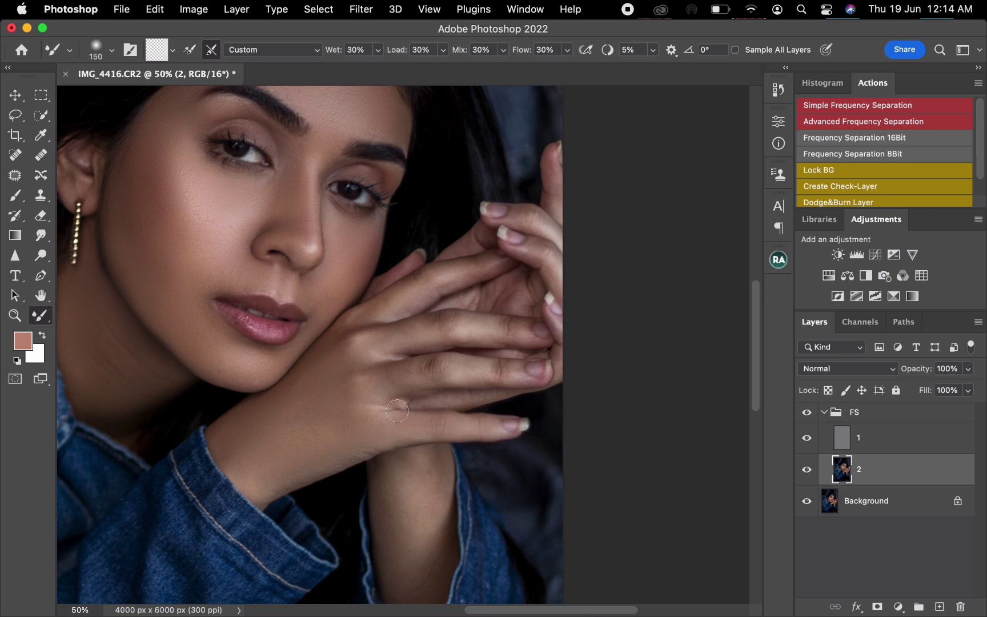
mouse_move(387, 390)
left_mouse_down()
mouse_move(367, 374)
mouse_move(376, 395)
mouse_move(390, 394)
left_mouse_up()
mouse_move(444, 377)
left_mouse_down()
mouse_move(448, 369)
mouse_move(435, 373)
mouse_move(506, 370)
mouse_move(369, 371)
left_mouse_up()
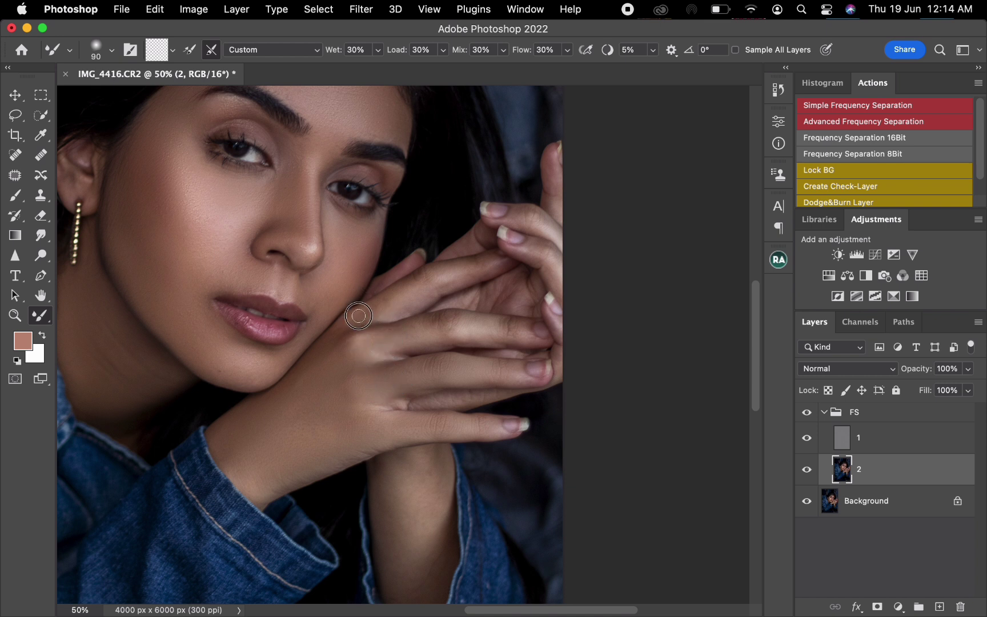
left_click_drag(359, 316, 349, 319)
- Smooth the tones along the near hand's upper fingers with the Mixer Brush at sizes 125 to 150
key("bracketright")
key("bracketright")
key("bracketright")
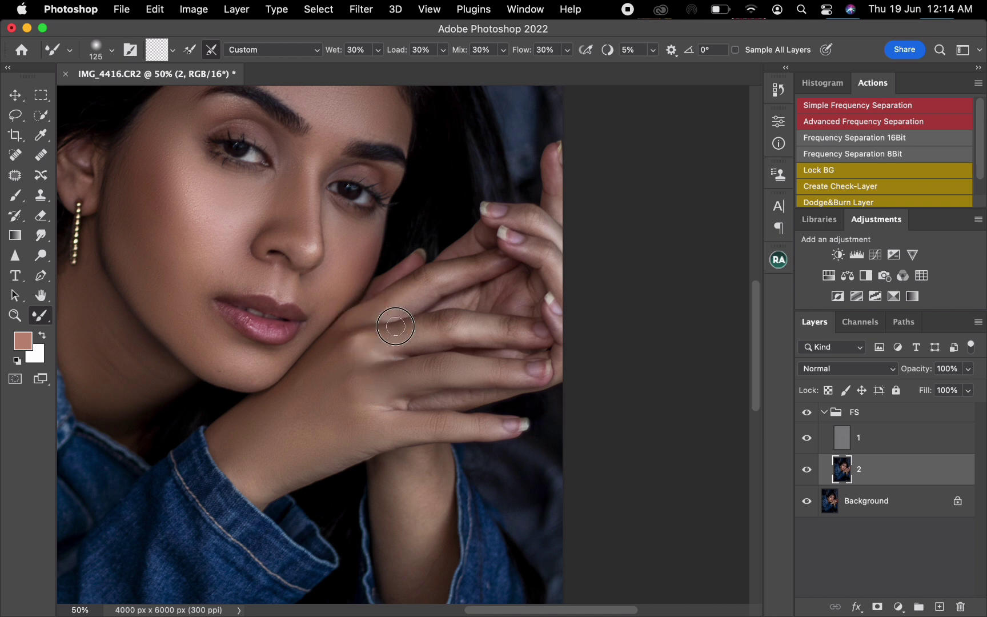
left_click_drag(438, 332, 532, 329)
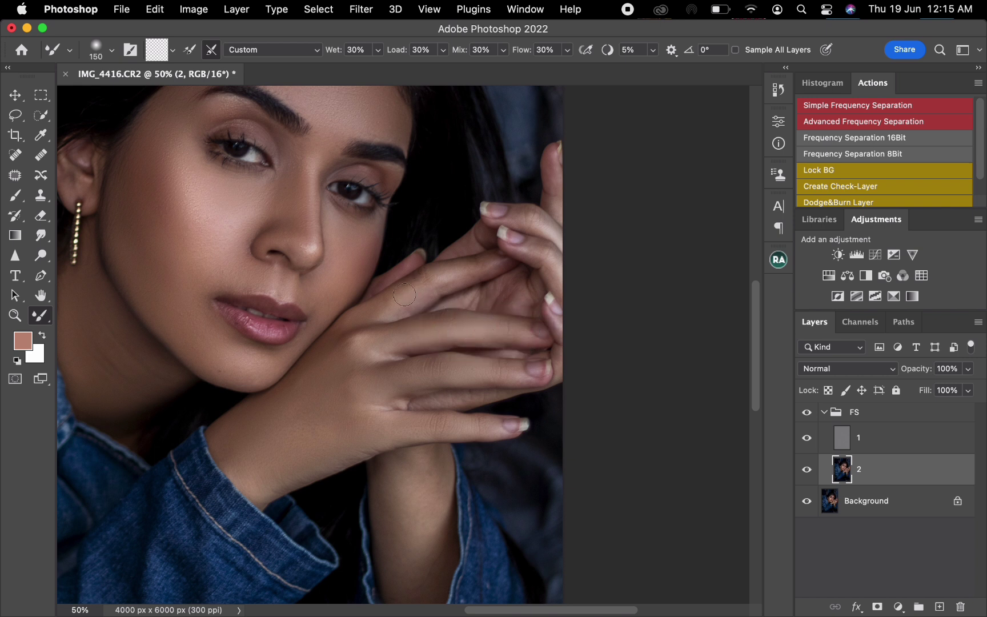
key("bracketleft")
key("bracketright")
left_click_drag(379, 309, 400, 304)
key("bracketleft")
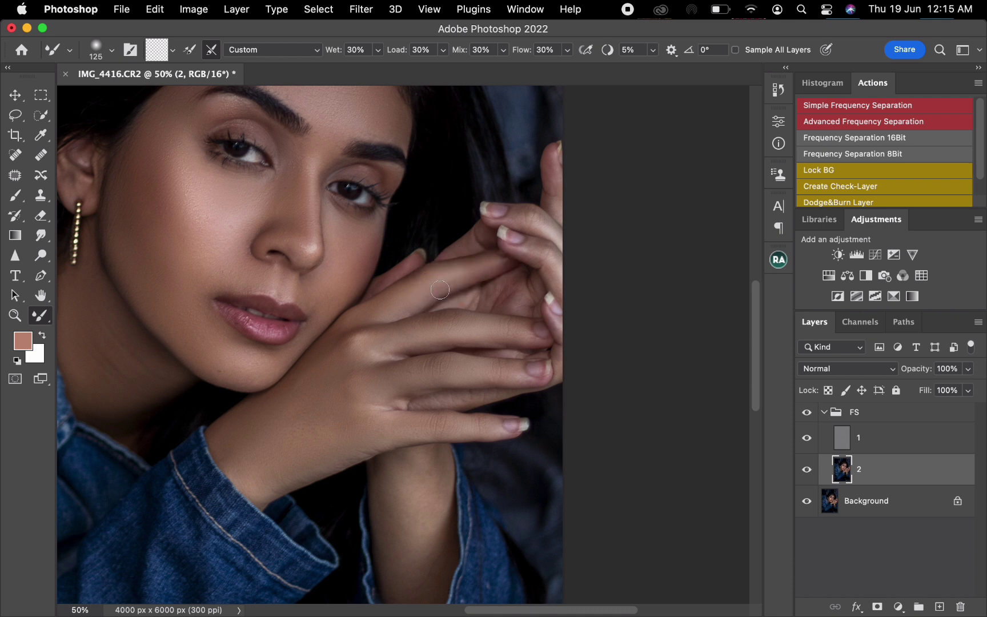
key("bracketright")
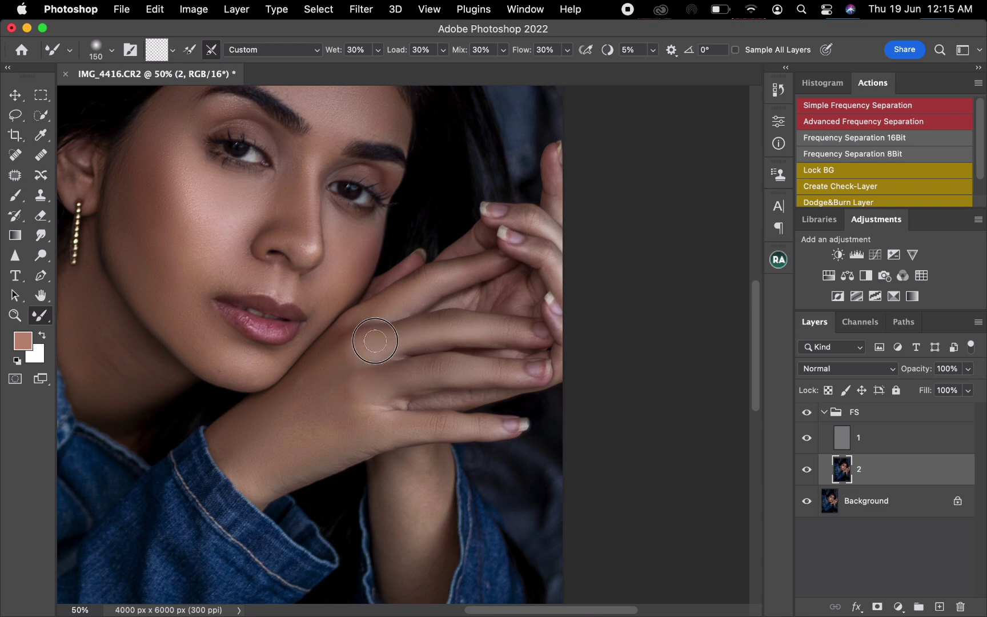
- Even out the back of the near hand toward the wrist with the Mixer Brush at size 250
key("bracketright")
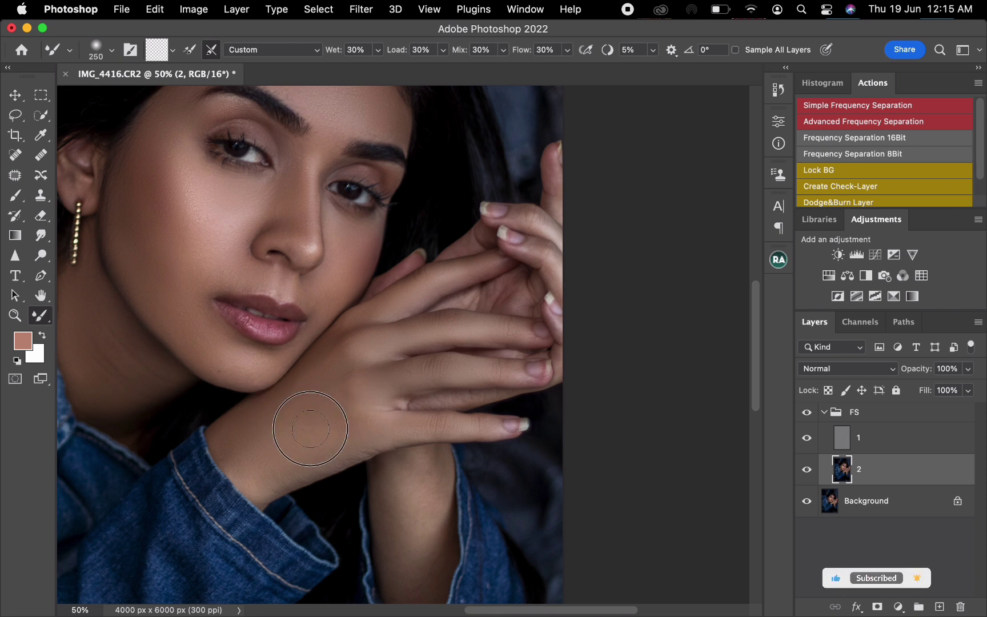
key("bracketright")
key("bracketright")
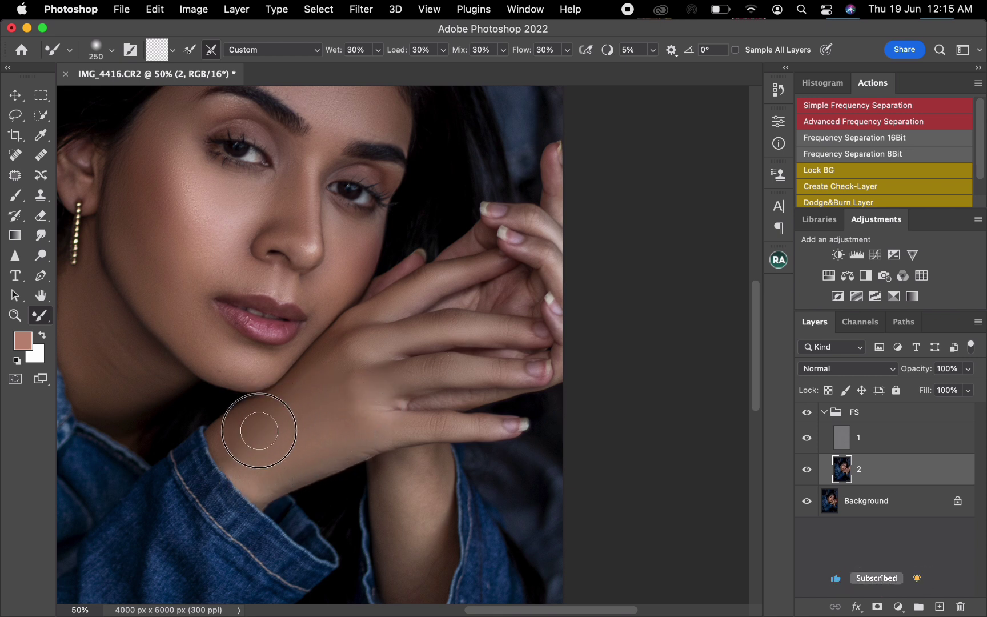
- Blend the tones on the index finger and the far hand's palm and upper fingers with a smaller Mixer Brush
key("bracketleft")
key("bracketleft")
key("bracketleft")
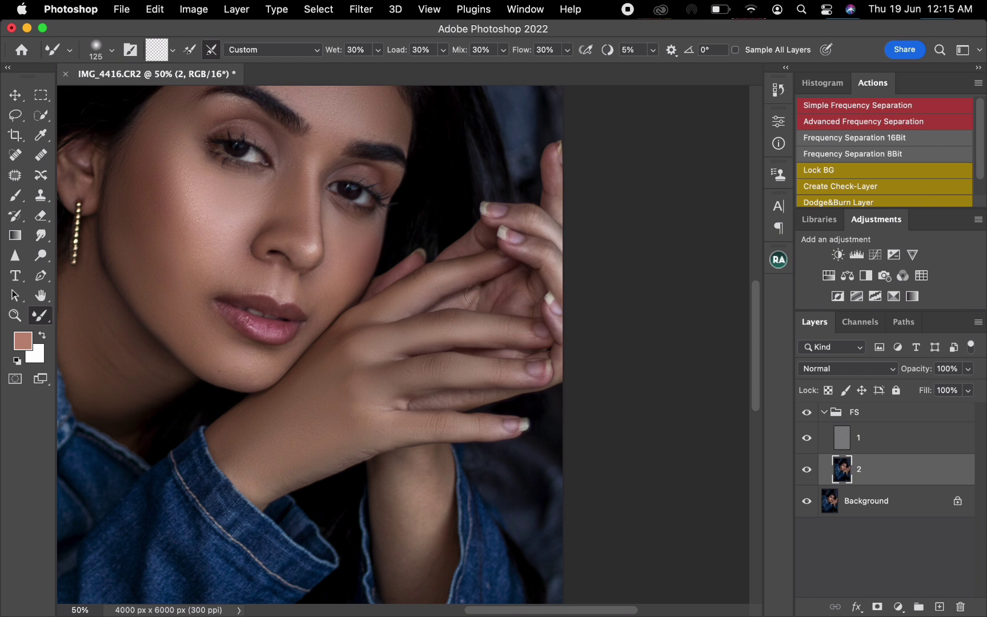
key("bracketleft")
key("bracketleft")
mouse_move(464, 294)
left_mouse_down()
mouse_move(461, 302)
mouse_move(550, 266)
mouse_move(541, 252)
left_mouse_up()
key("bracketright")
key("bracketright")
key("bracketright")
mouse_move(546, 262)
left_mouse_down()
mouse_move(556, 279)
mouse_move(517, 214)
mouse_move(532, 223)
left_mouse_up()
key("bracketright")
key("bracketleft")
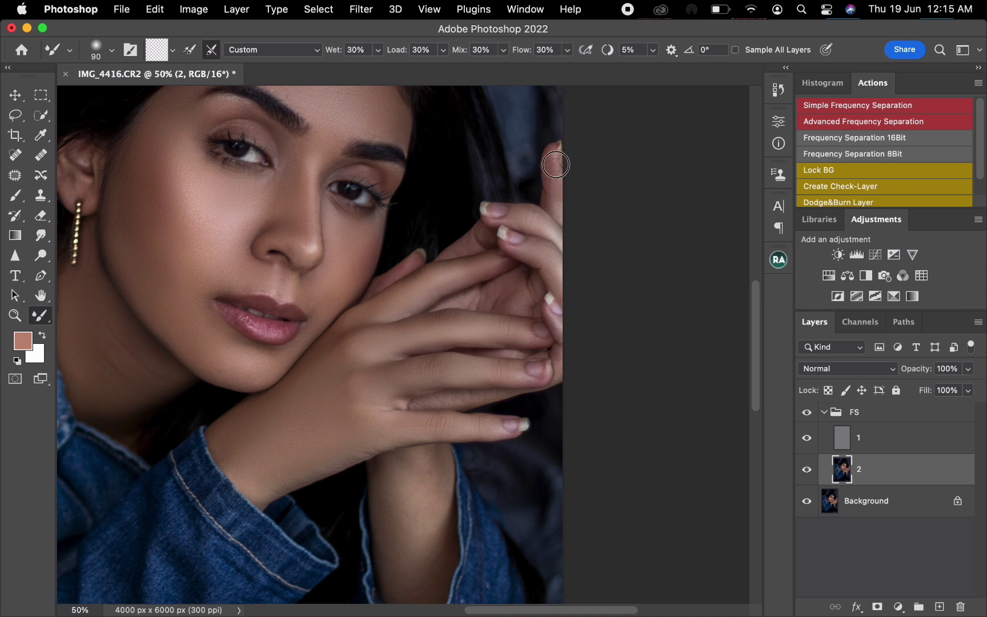
- Smooth the raised far finger, the far hand's outer edge and the lower fingers with the Mixer Brush at about size 90
left_click_drag(553, 159, 555, 222)
key("bracketright")
key("bracketleft")
mouse_move(556, 335)
left_mouse_down()
mouse_move(554, 319)
mouse_move(564, 343)
left_mouse_up()
key("bracketright")
key("bracketleft")
left_click_drag(484, 398, 479, 398)
- Enlarge the brush to 175 and compare the hands with and without the FS group's retouching
key("bracketright")
key("bracketright")
key("bracketright")
left_click_drag(388, 439, 379, 341)
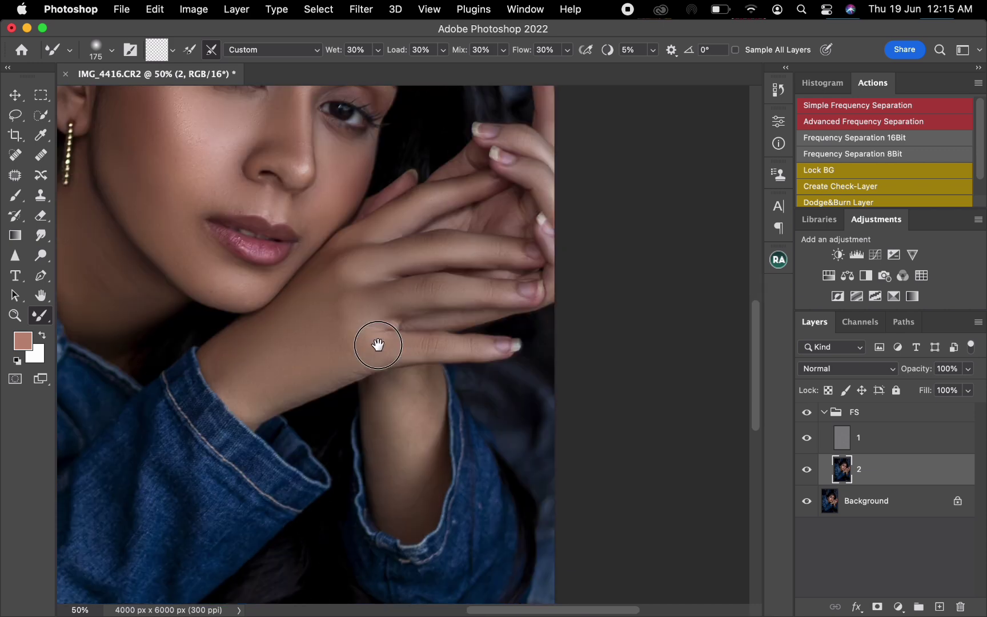
left_click(806, 413)
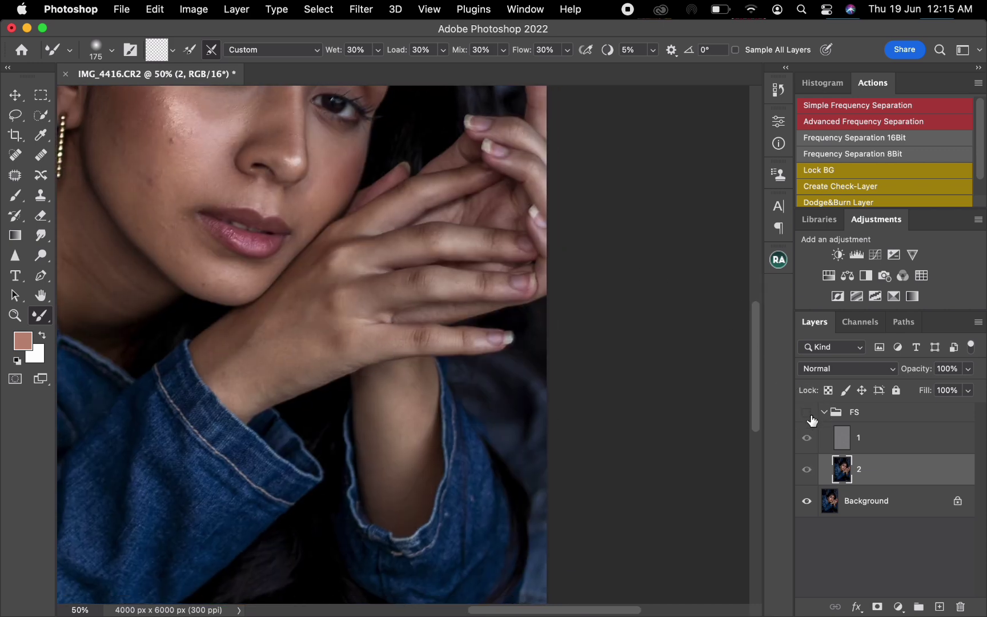
left_click(808, 414)
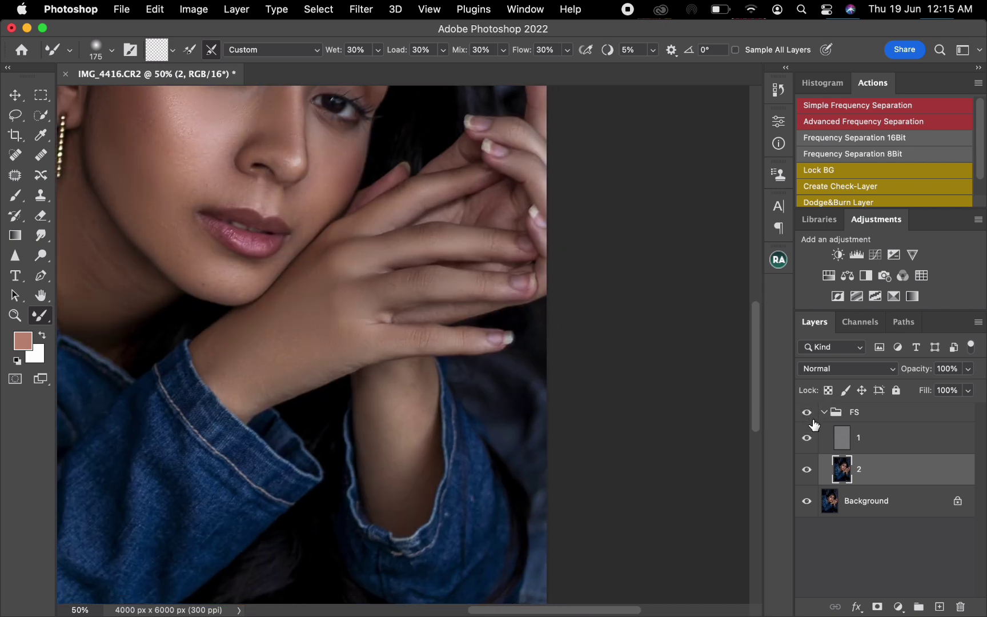
- Blend the remaining uneven tones on the knuckles and the far forearm with the Mixer Brush, enlarging it to size 250
mouse_move(327, 257)
left_mouse_down()
mouse_move(343, 269)
mouse_move(373, 255)
left_mouse_up()
mouse_move(373, 417)
left_mouse_down()
mouse_move(370, 378)
mouse_move(387, 506)
mouse_move(389, 373)
mouse_move(415, 378)
mouse_move(416, 369)
mouse_move(420, 453)
mouse_move(415, 392)
left_mouse_up()
key("bracketright")
mouse_move(408, 470)
left_mouse_down()
mouse_move(408, 498)
mouse_move(424, 418)
mouse_move(420, 452)
mouse_move(412, 418)
mouse_move(396, 436)
mouse_move(386, 391)
mouse_move(381, 445)
mouse_move(373, 394)
mouse_move(407, 493)
left_mouse_up()
- Collapse the FS group and compare the whole portrait with and without its retouching
key("super+0")
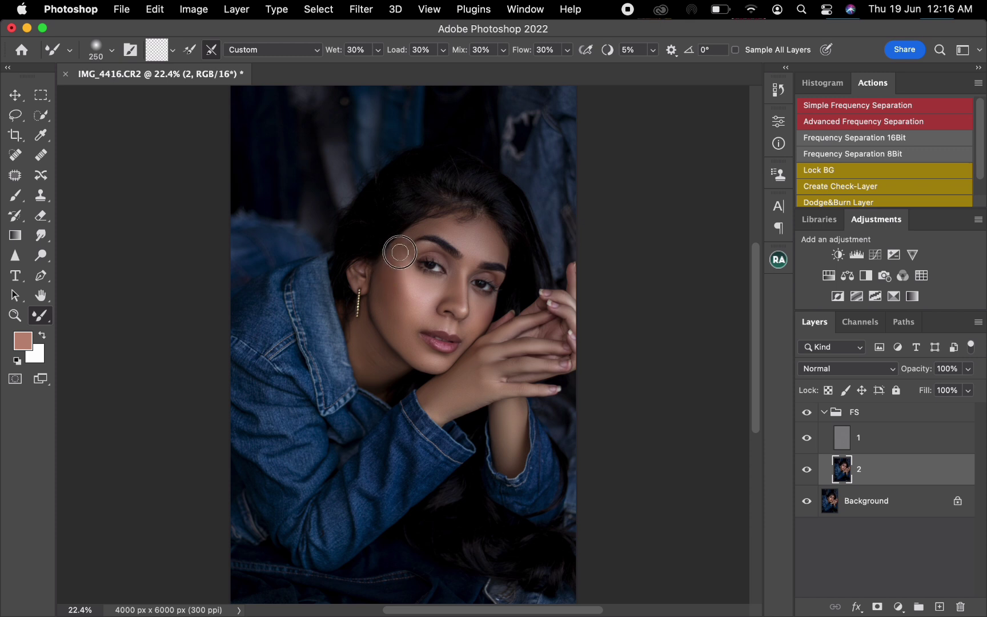
key("bracketright")
key("bracketleft")
key("bracketright")
left_click(824, 412)
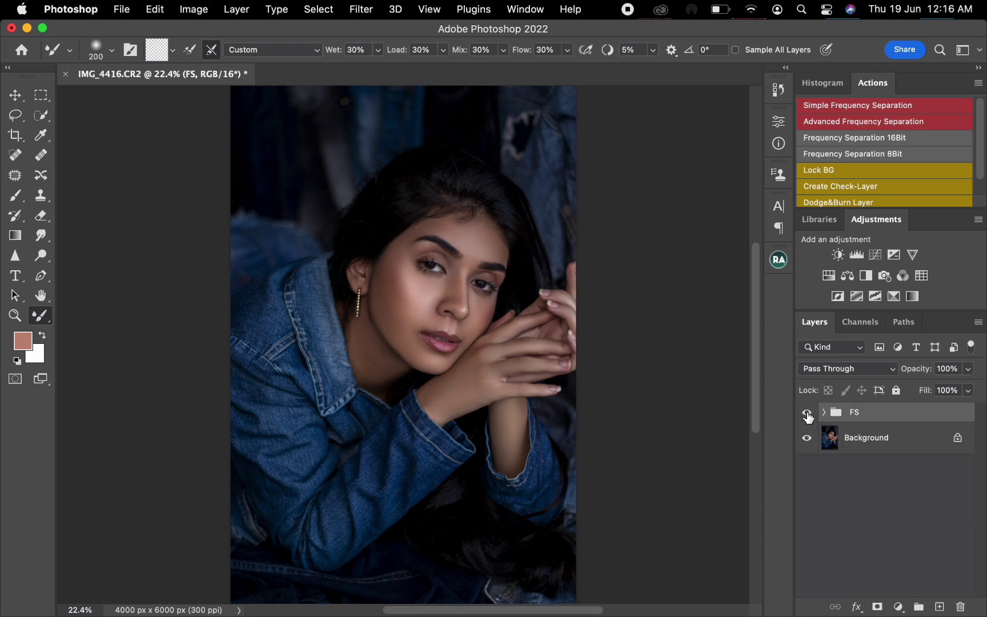
left_click(807, 413)
left_click(807, 413)
left_click(808, 412)
left_click(808, 412)
- Touch up the finger tones on layer 2 with the Mixer Brush at size 150, and check the FS group's before and after
left_click(823, 412)
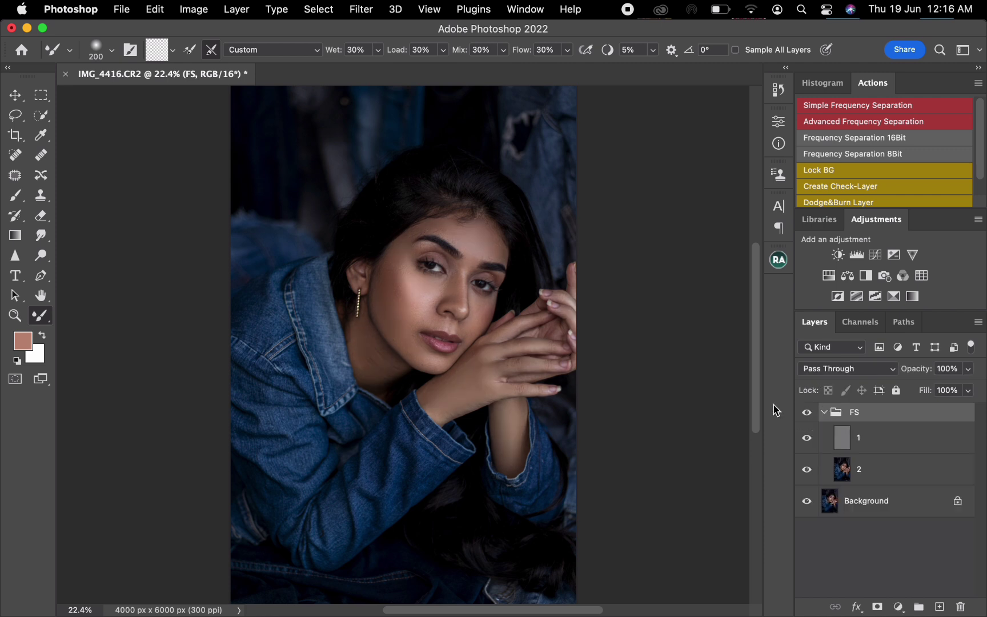
left_click(890, 479)
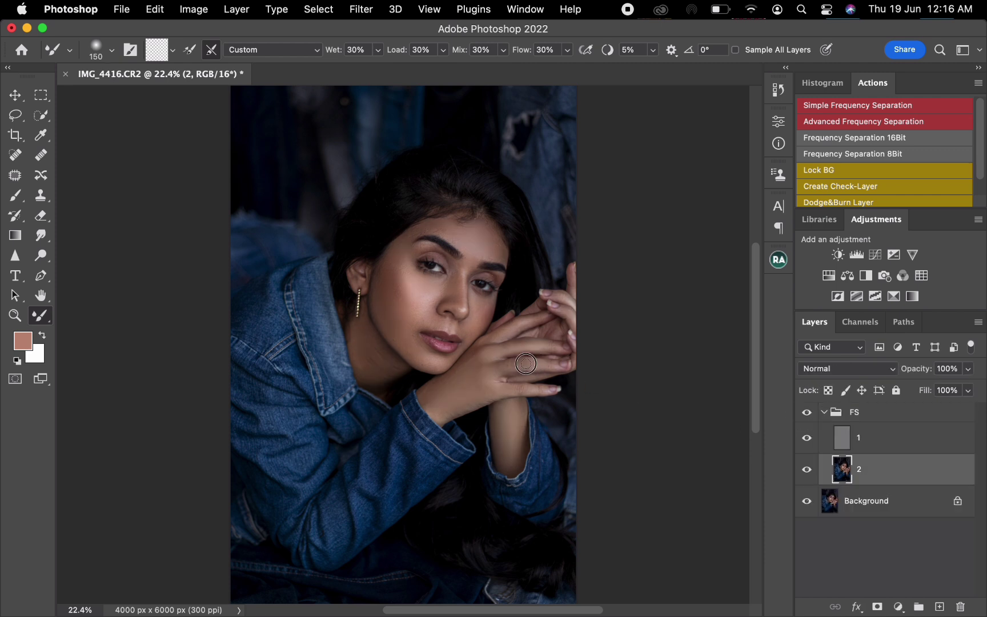
left_click(824, 412)
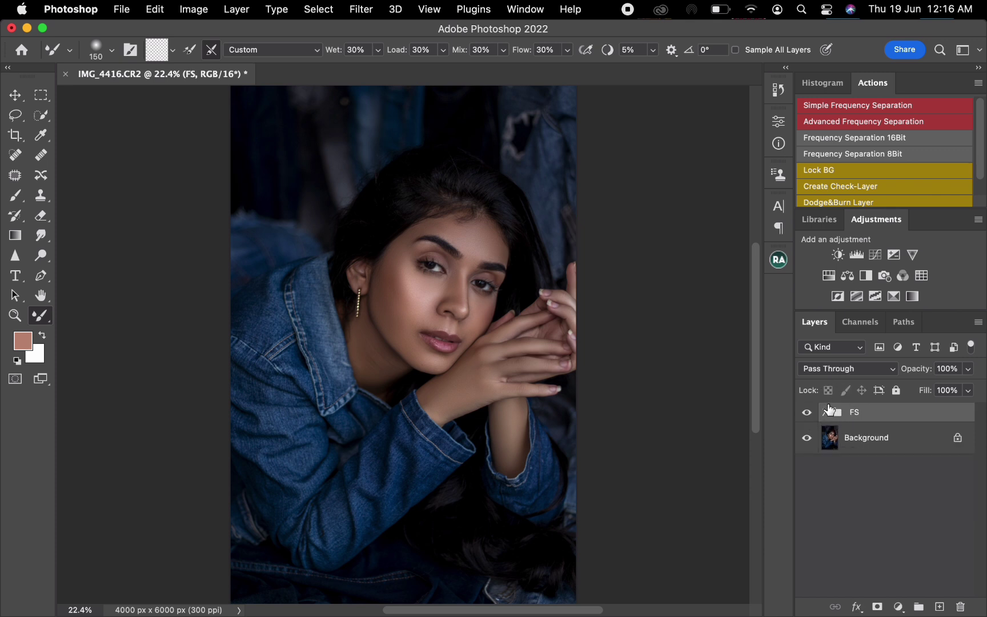
left_click(807, 412)
left_click(810, 415)
- Blend the forehead tones on layer 2 with the Mixer Brush at size 250, and collapse the FS group
left_click(825, 412)
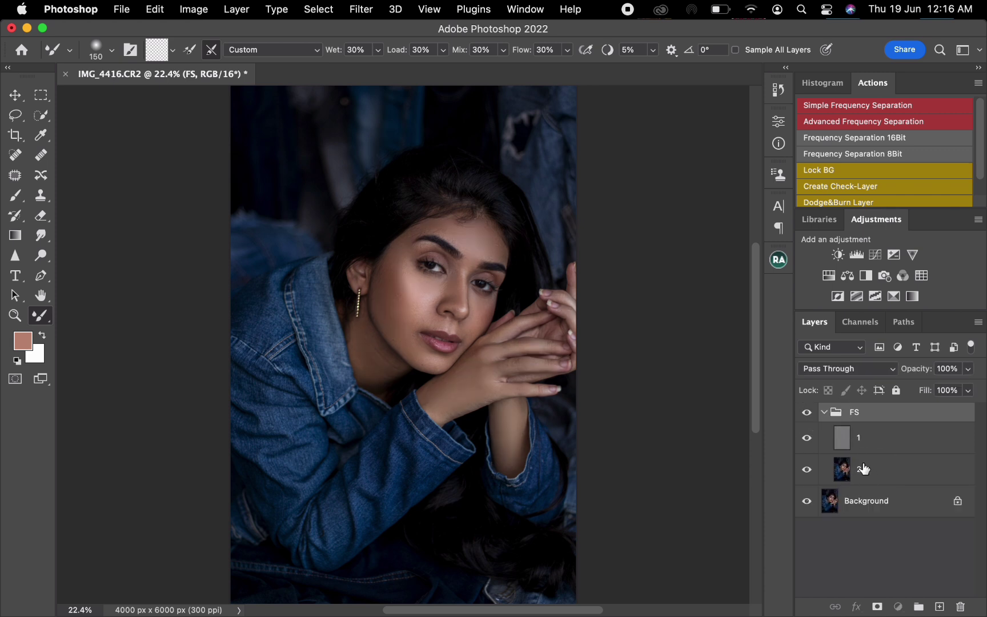
left_click(863, 470)
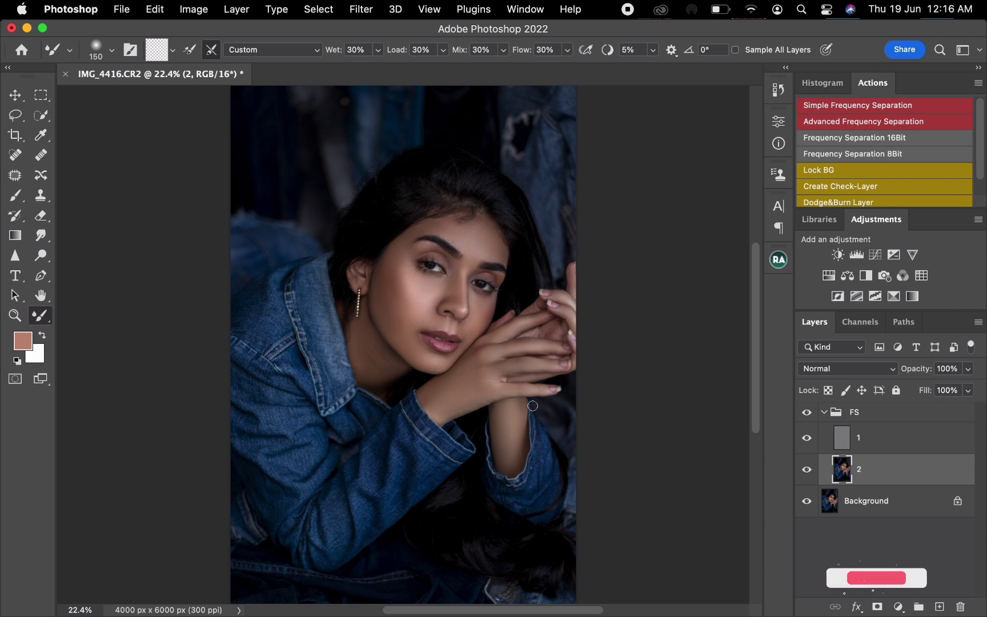
key("bracketright")
key("bracketright")
key("bracketright")
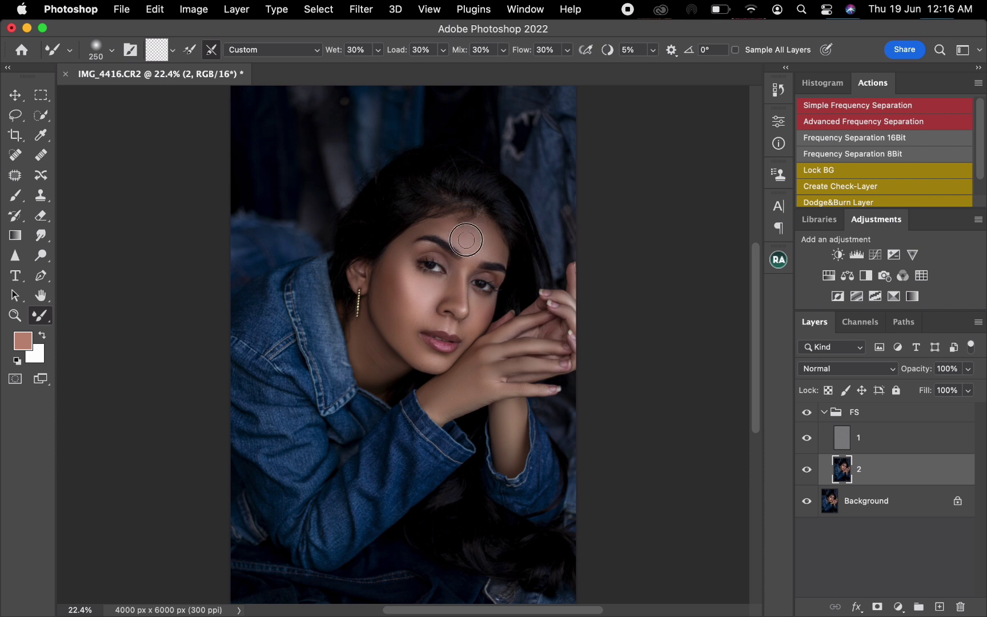
left_click(824, 412)
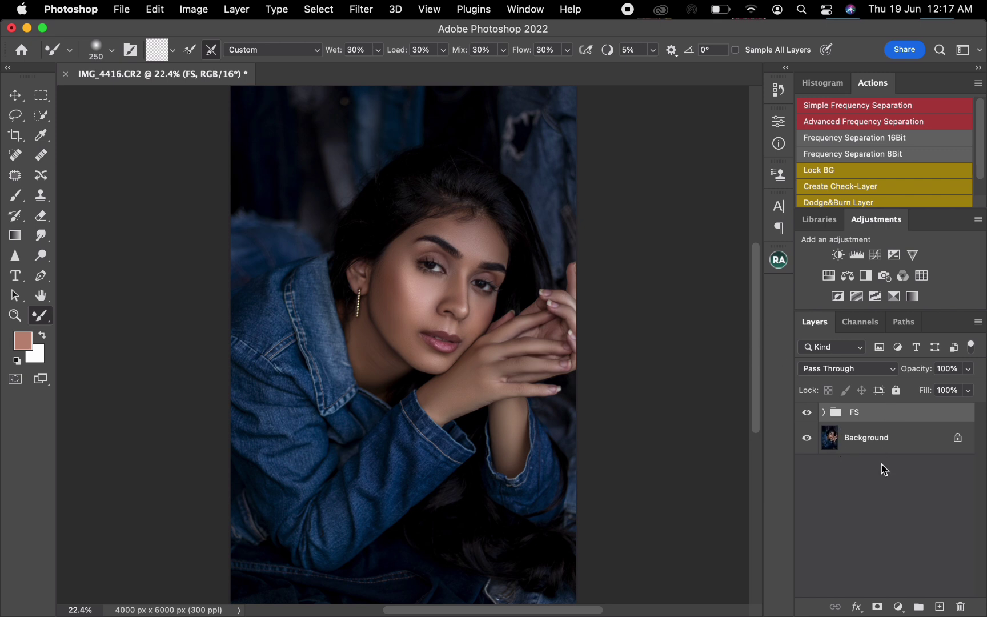
- Add a Gradient Map adjustment layer above the FS group and set its method to Classic
left_click(898, 607)
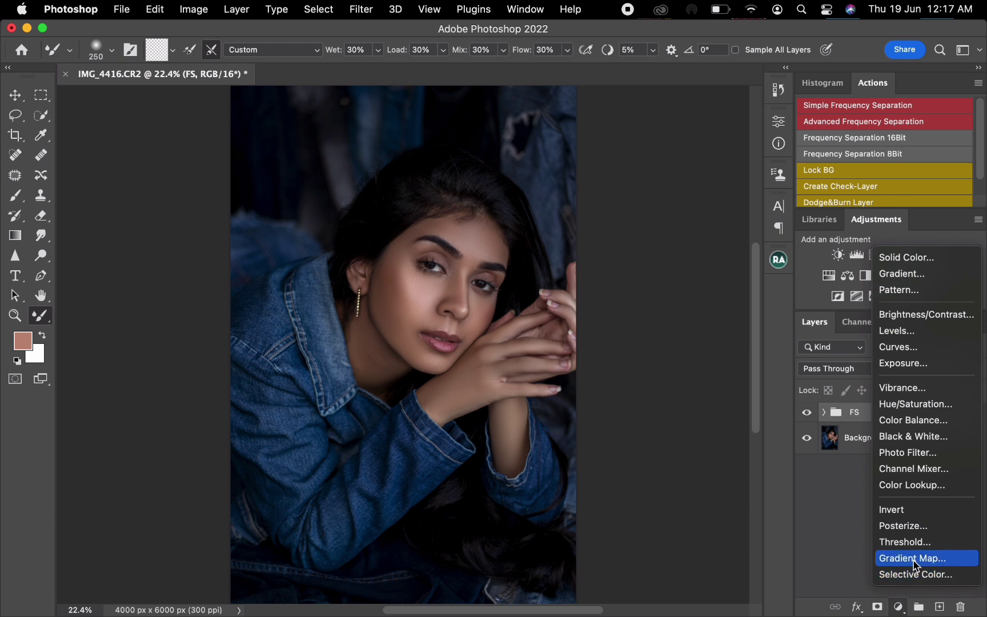
left_click(910, 563)
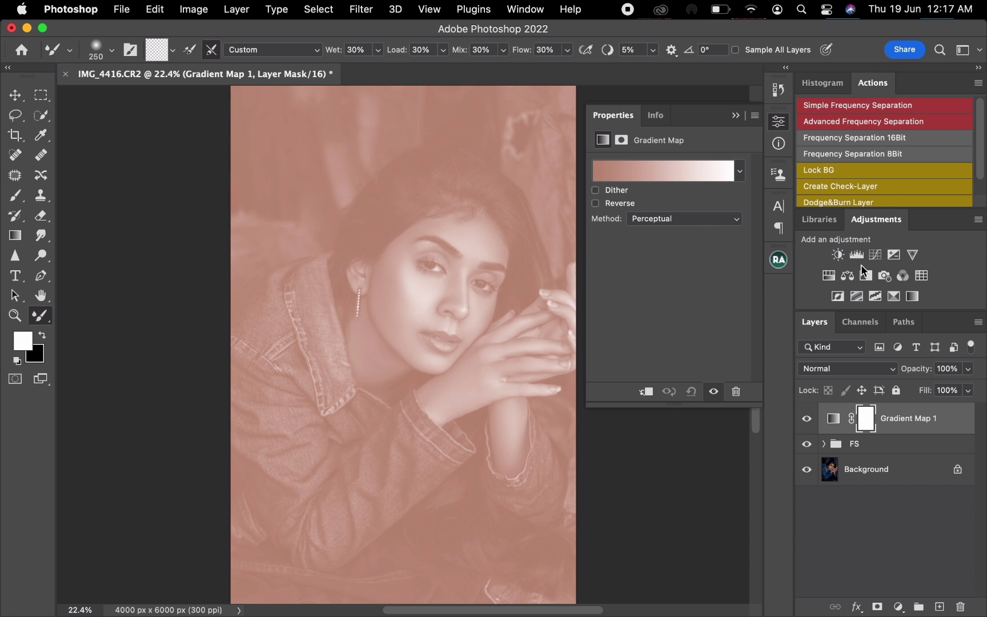
left_click(696, 219)
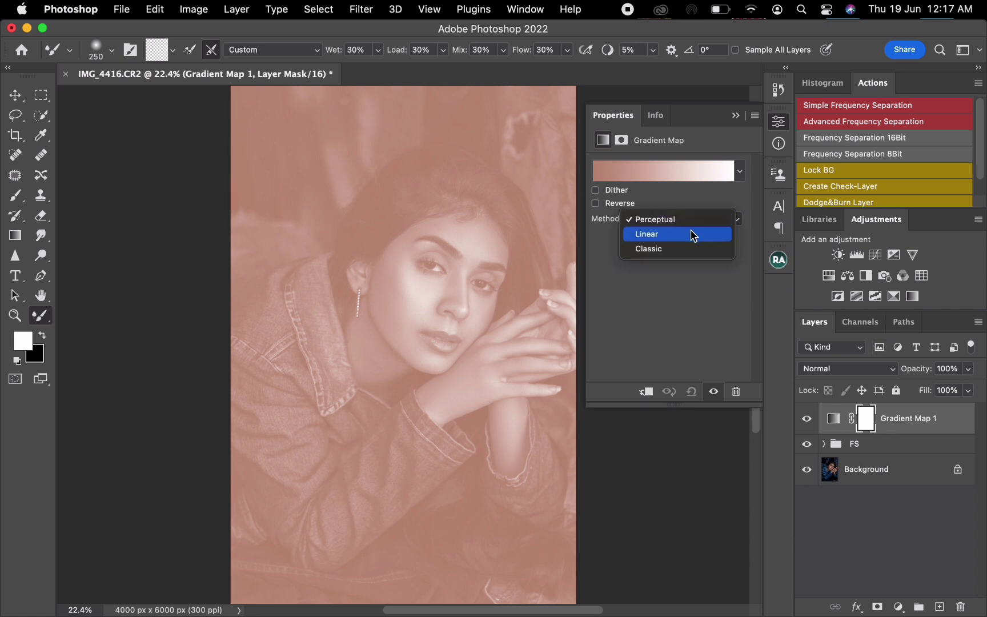
left_click(656, 249)
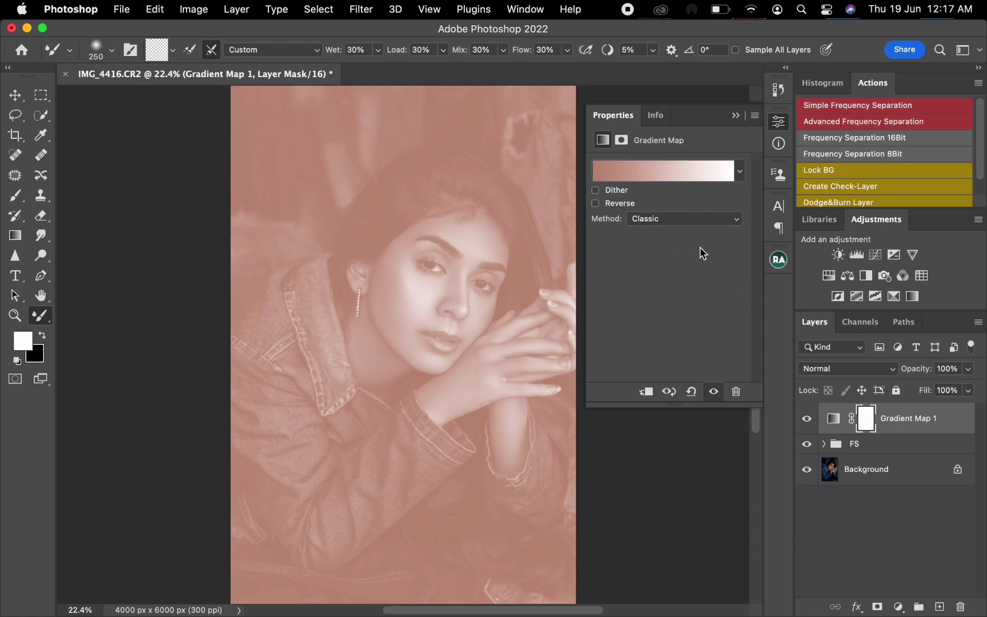
- Switch to the Move tool, hide the Gradient Map layer and target its adjustment instead of its mask
left_click(15, 95)
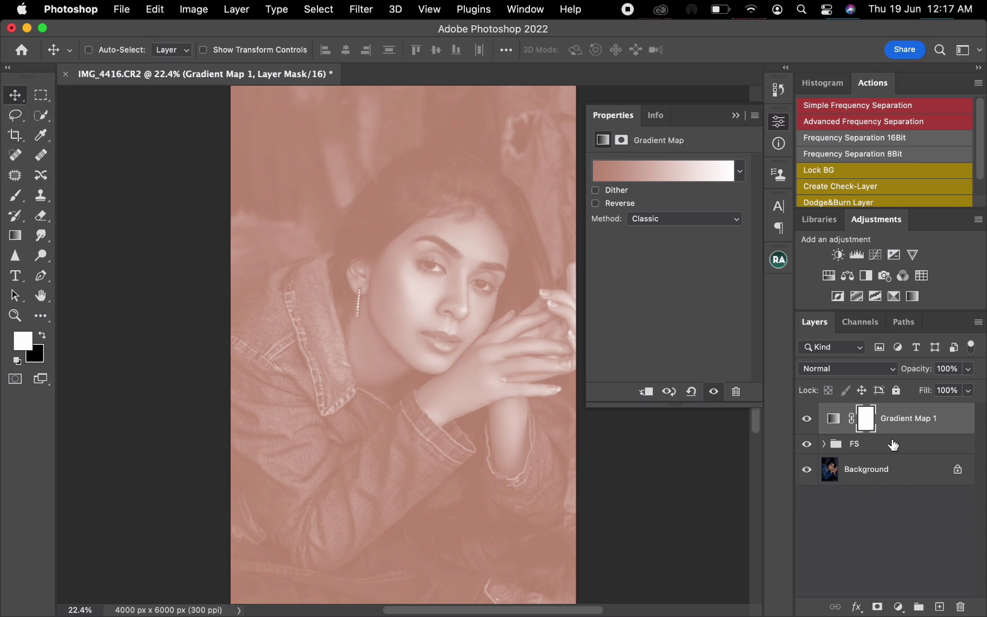
left_click(808, 420)
left_click(833, 418)
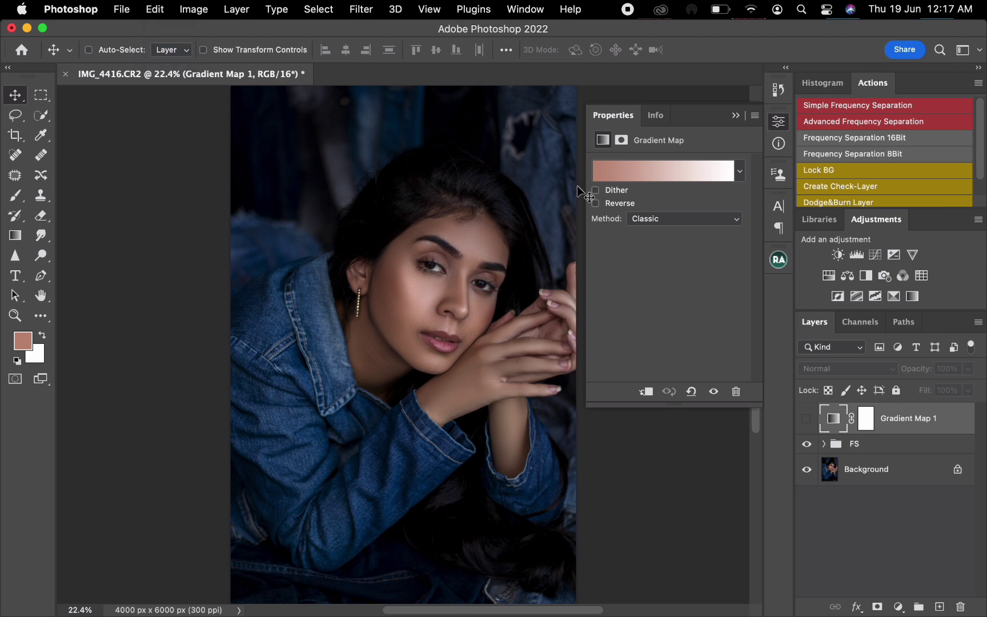
- Add a third color stop at 49% to the Gradient Map's gradient
left_click(617, 172)
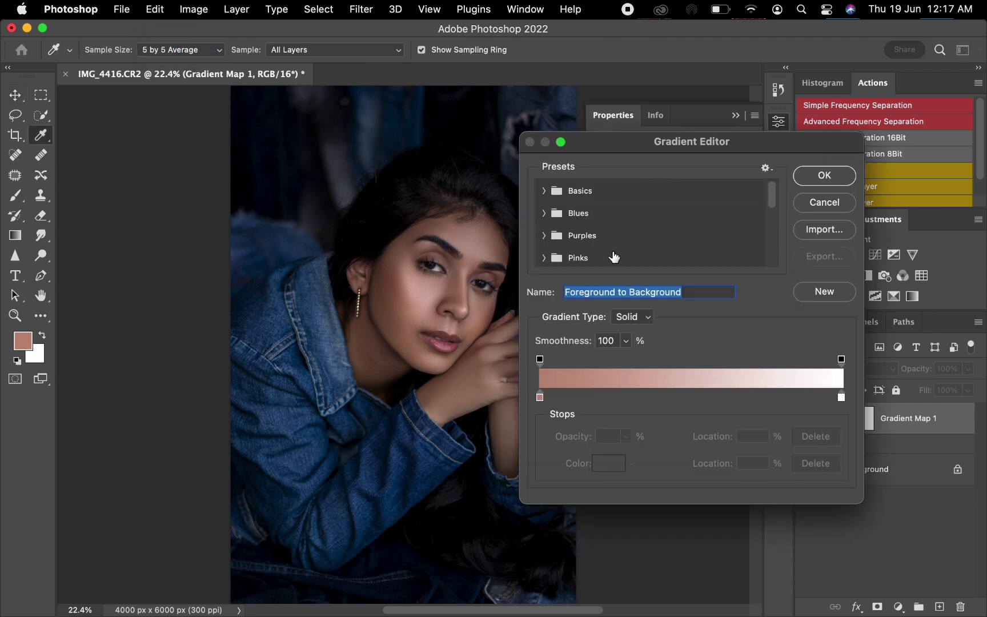
mouse_move(634, 155)
left_mouse_down()
mouse_move(578, 145)
mouse_move(635, 148)
left_mouse_up()
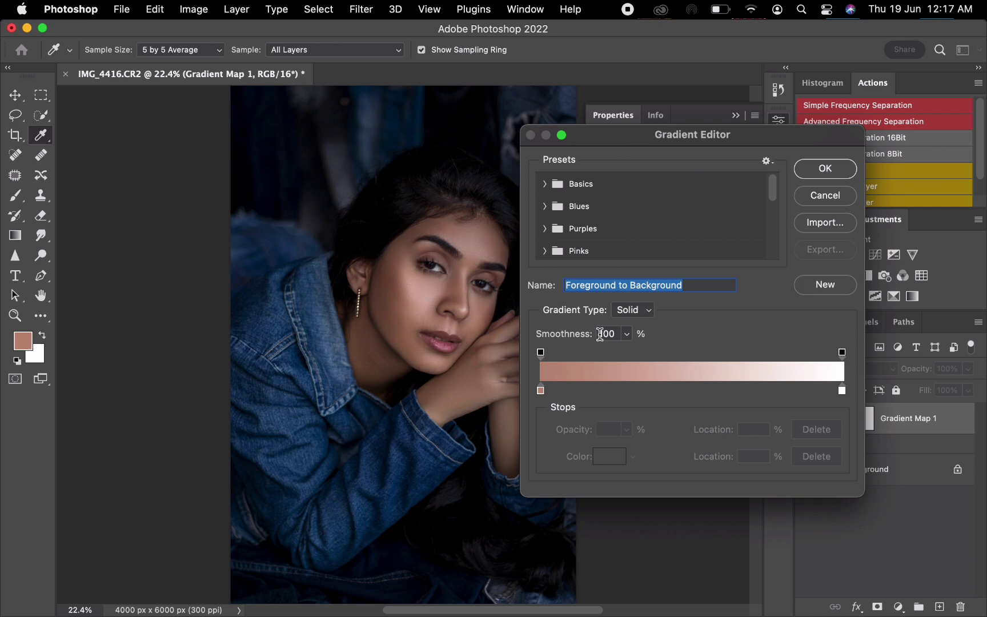
left_click(689, 390)
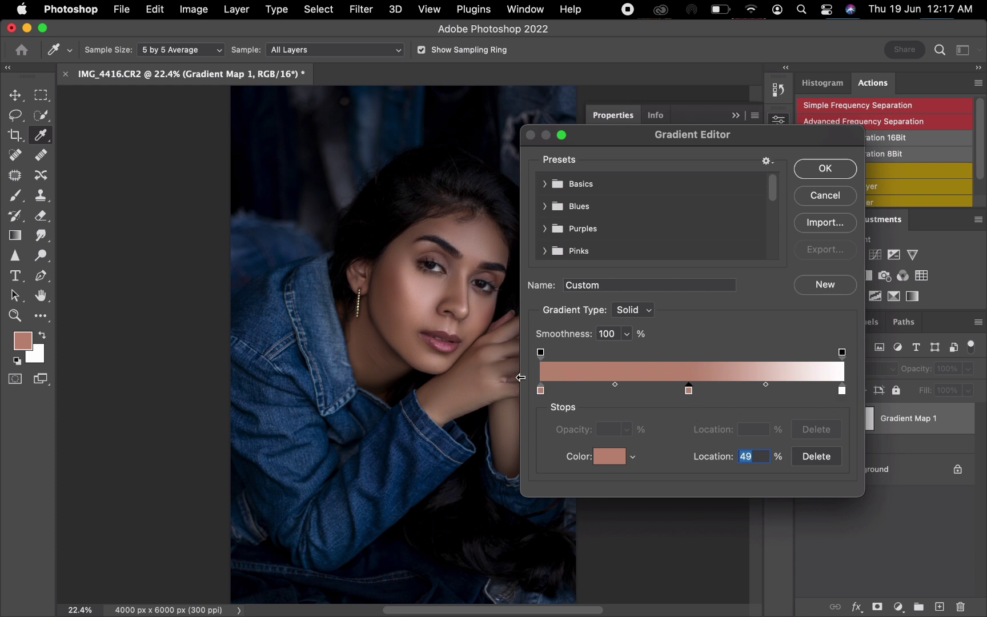
- Set the gradient's 0% stop to the dark skin tone 533d30, sampled from the shadowed skin beside the ear
left_click(542, 391)
left_click(605, 457)
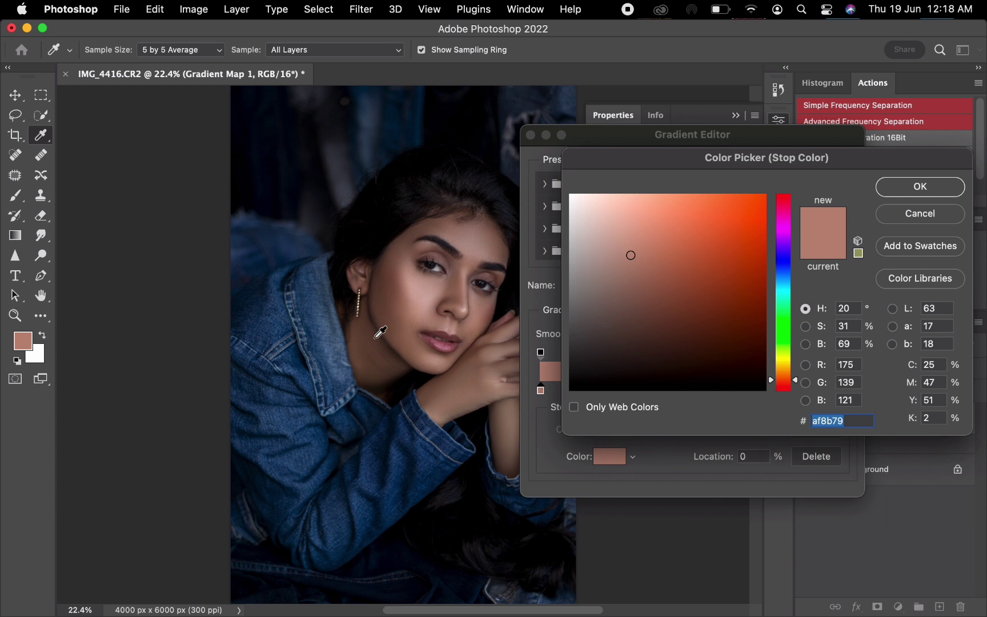
left_click(381, 281)
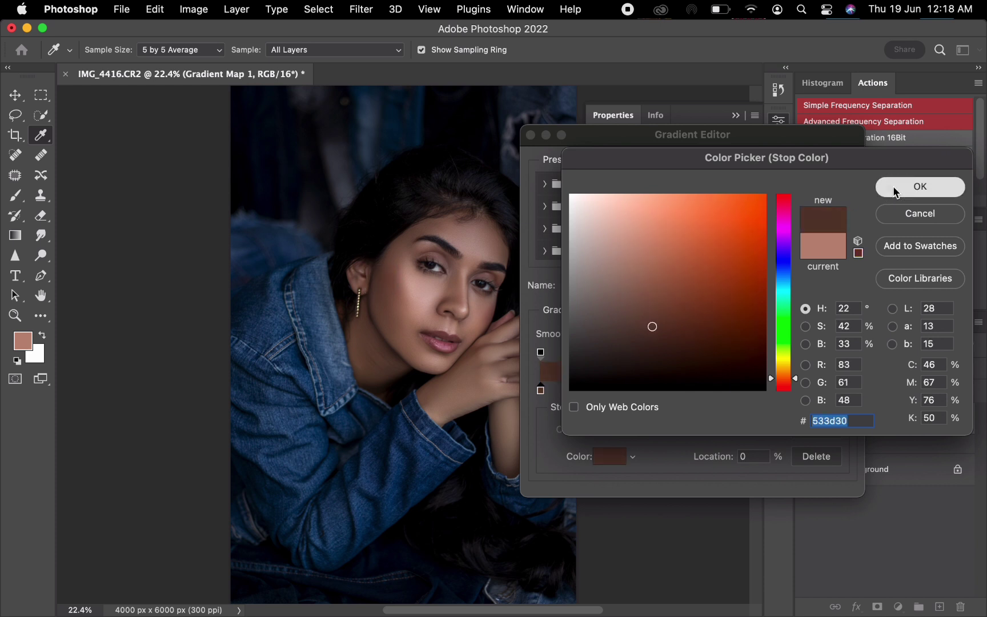
left_click(917, 187)
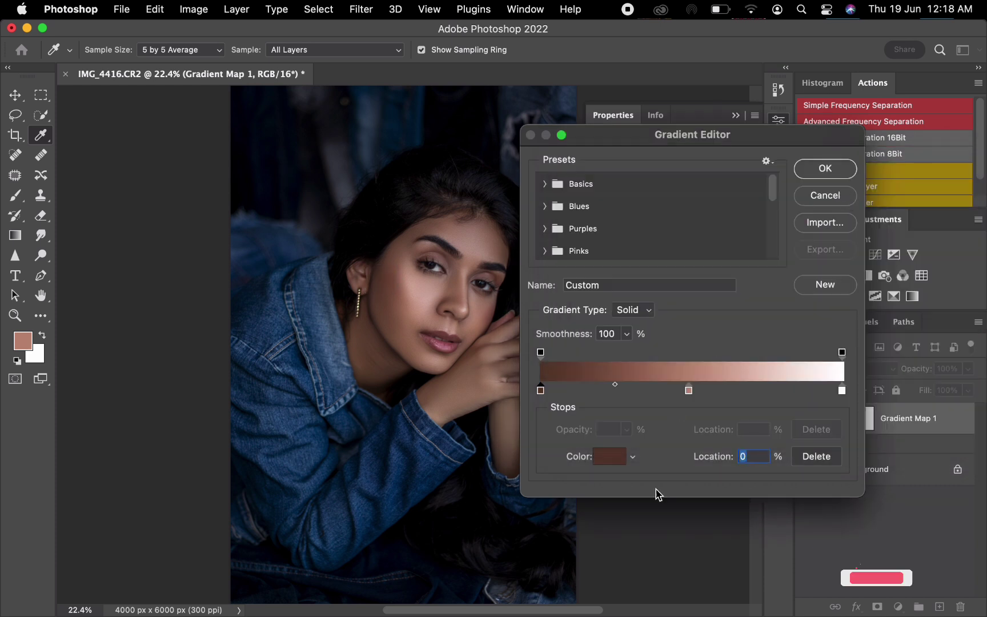
- Set the gradient's 49% stop to the midtone skin color 9f7d69, sampled from the cheek near the hand
left_click(689, 391)
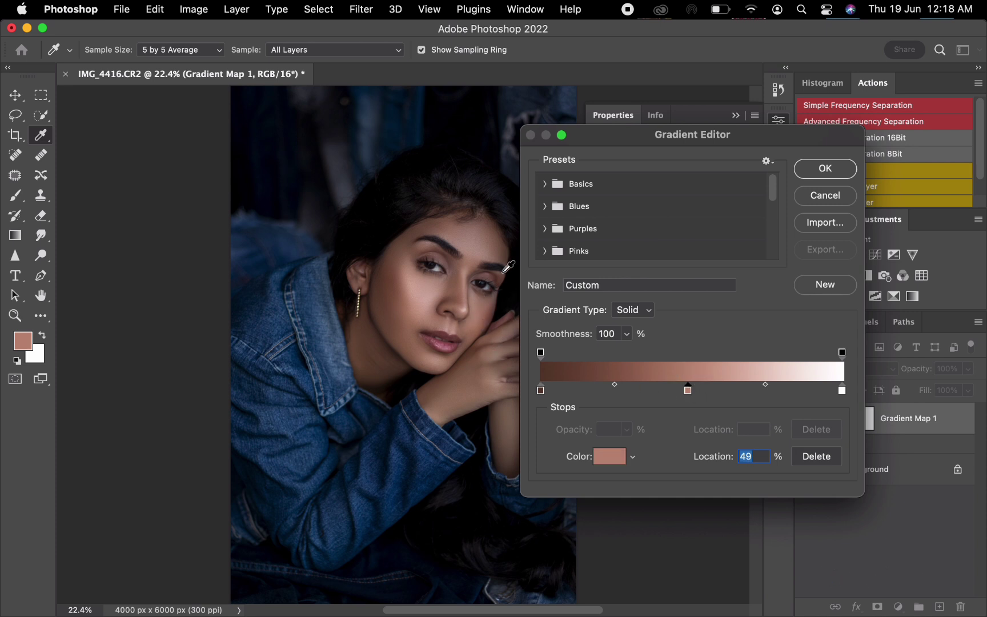
left_click(475, 329)
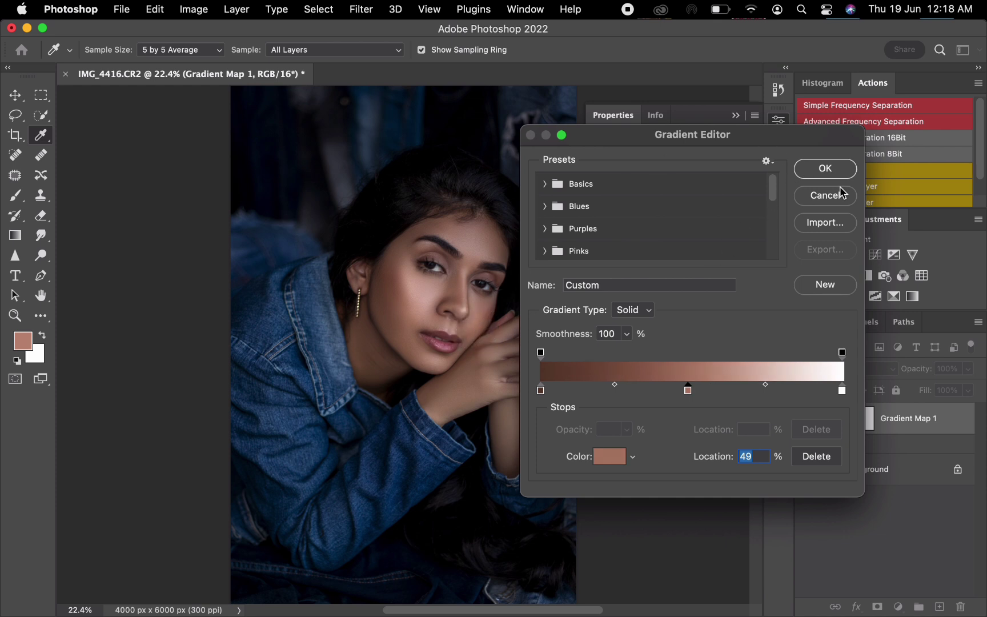
left_click(829, 167)
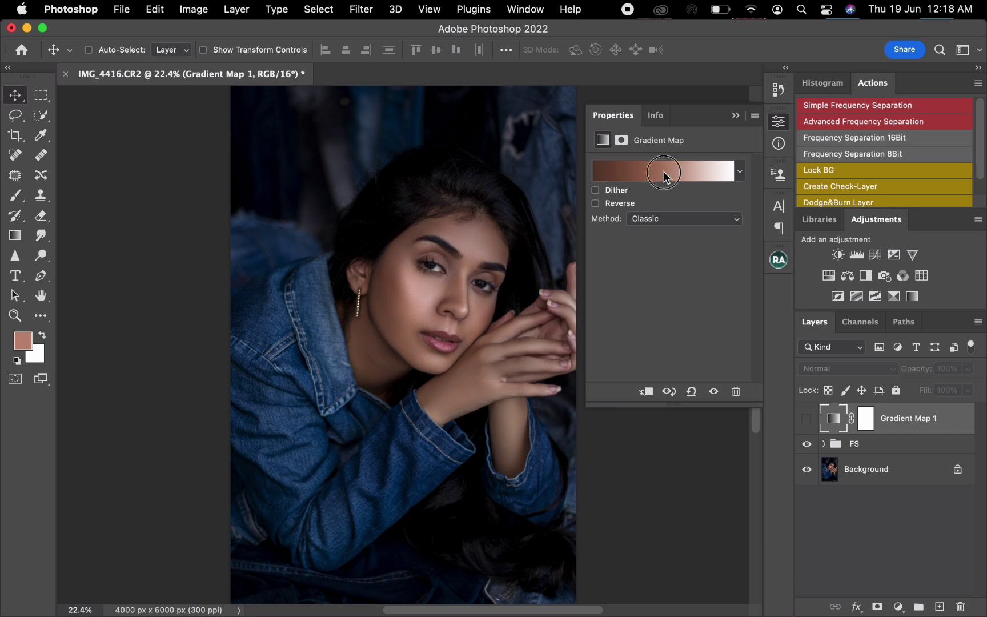
left_click(664, 171)
left_click(688, 391)
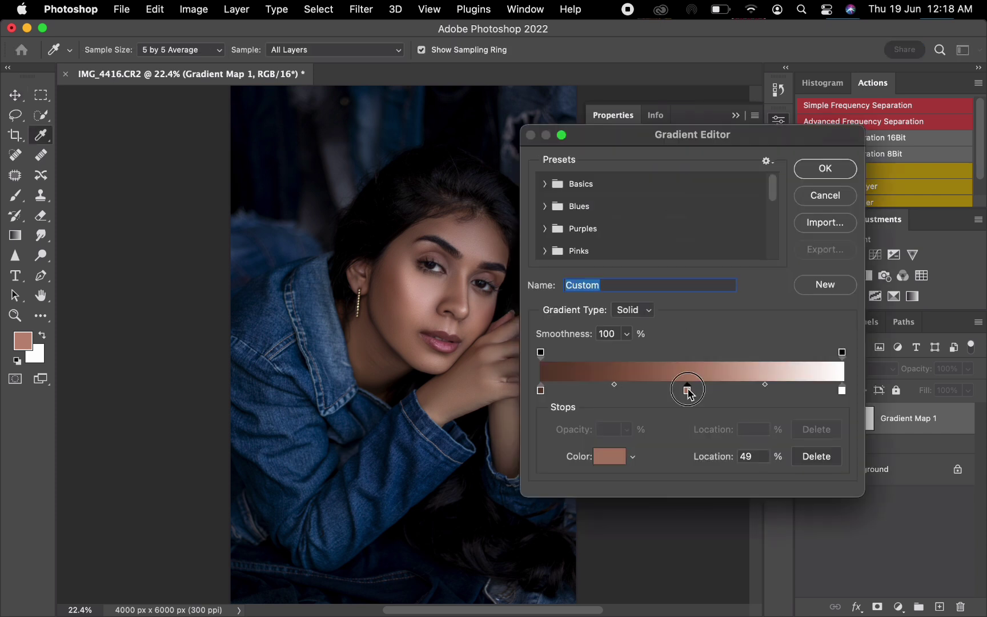
left_click(617, 455)
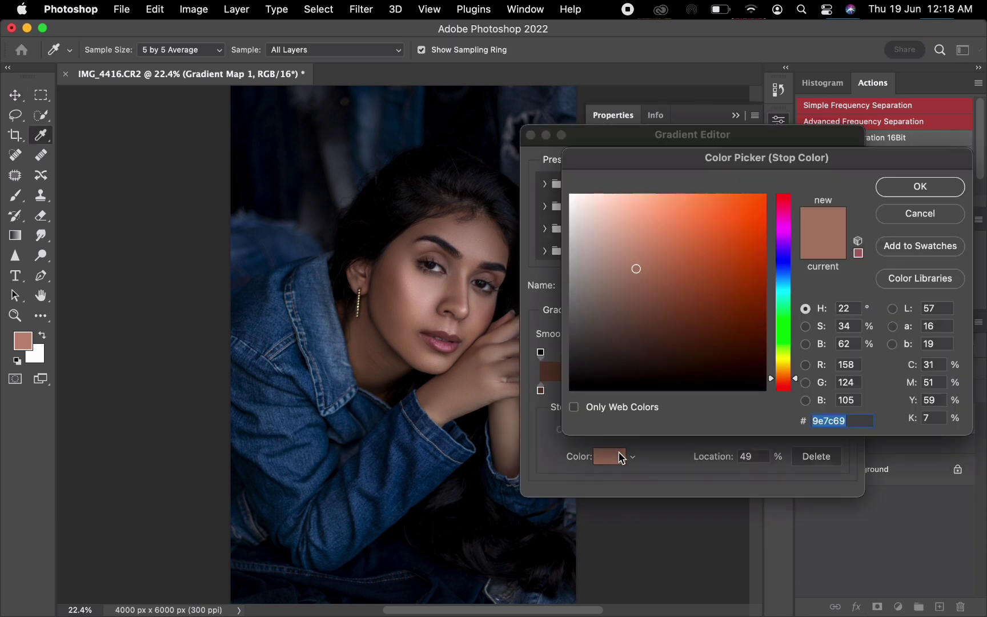
left_click(473, 326)
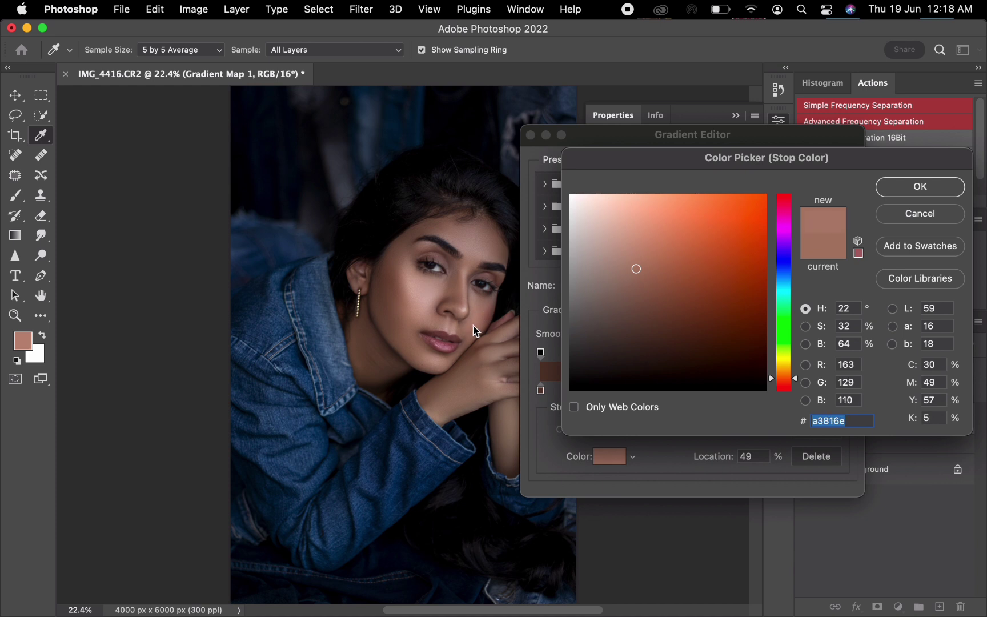
left_click(478, 322)
left_click(473, 329)
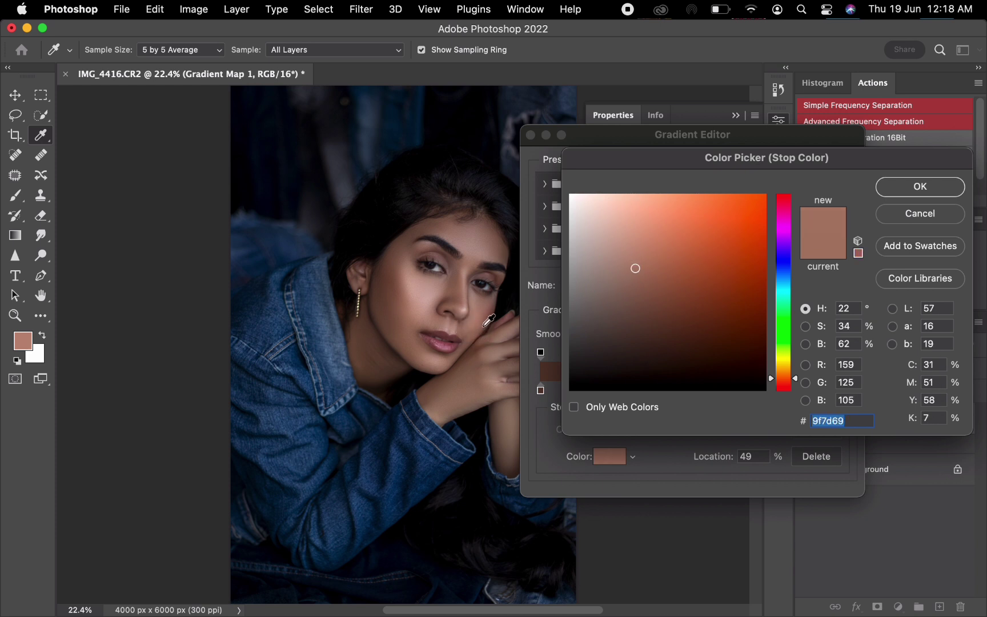
left_click(917, 188)
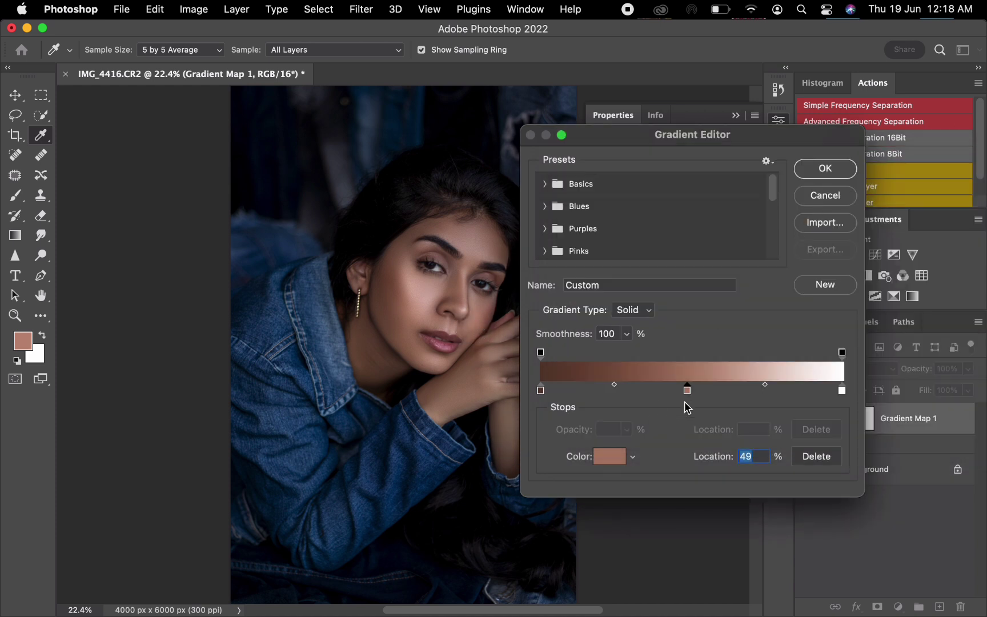
- Set the gradient's 100% stop to a highlight tone sampled from the bright cheek below the eye, and apply the gradient
left_click(842, 391)
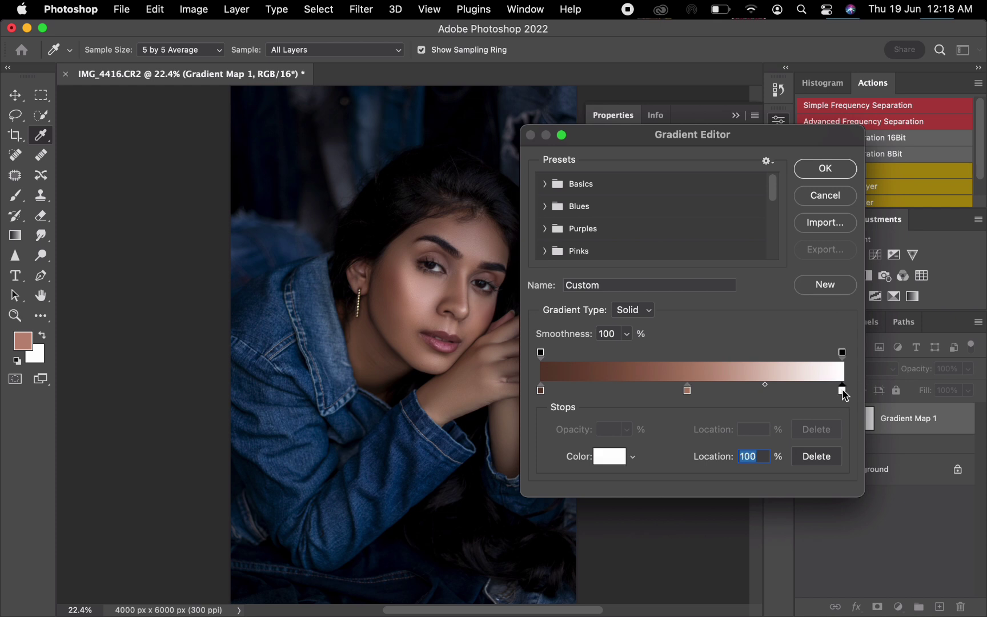
left_click(609, 457)
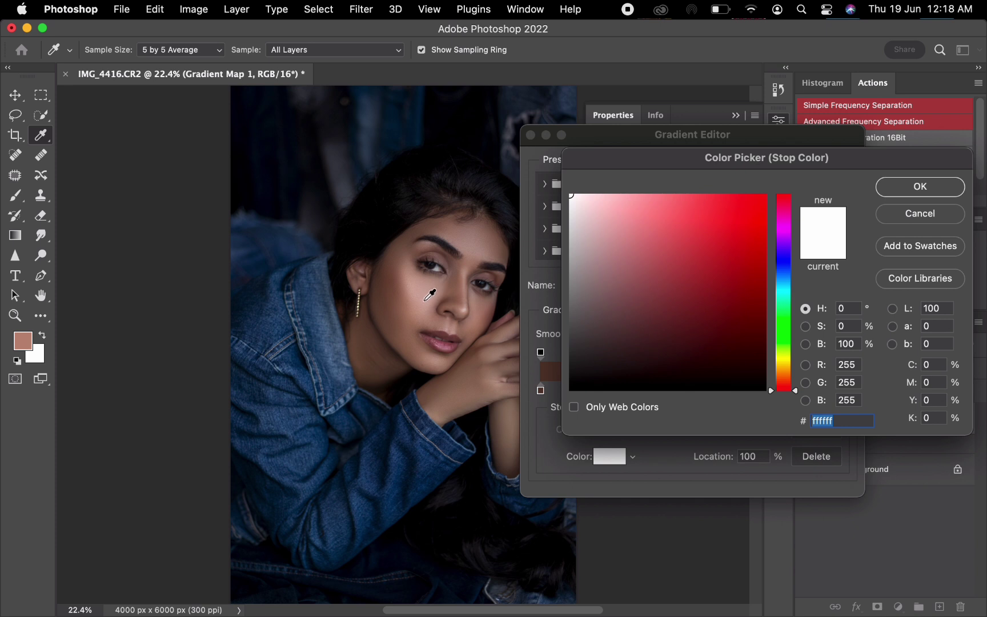
left_click(424, 298)
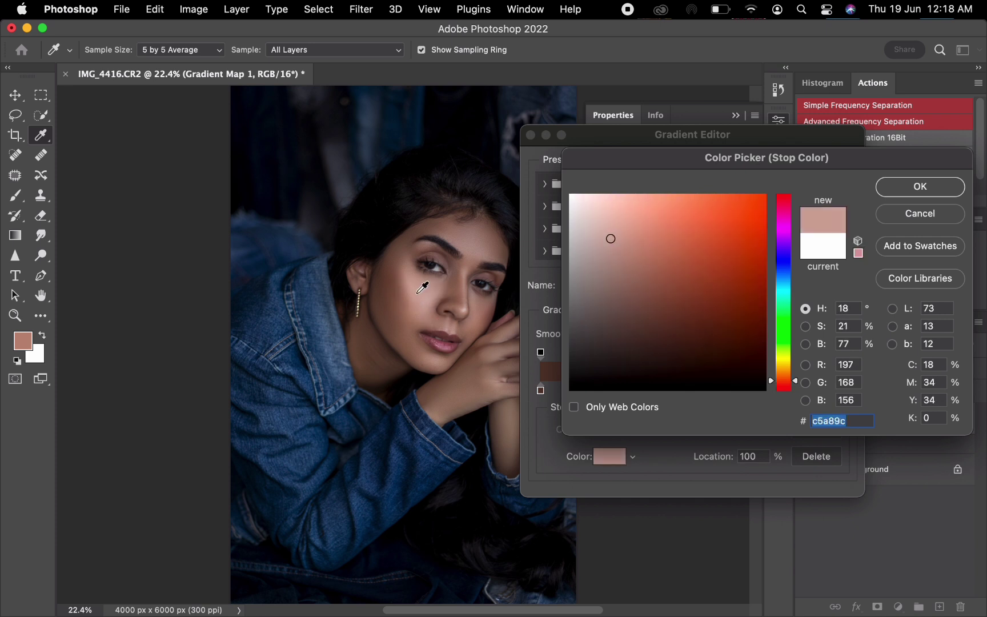
left_click(419, 292)
left_click(895, 198)
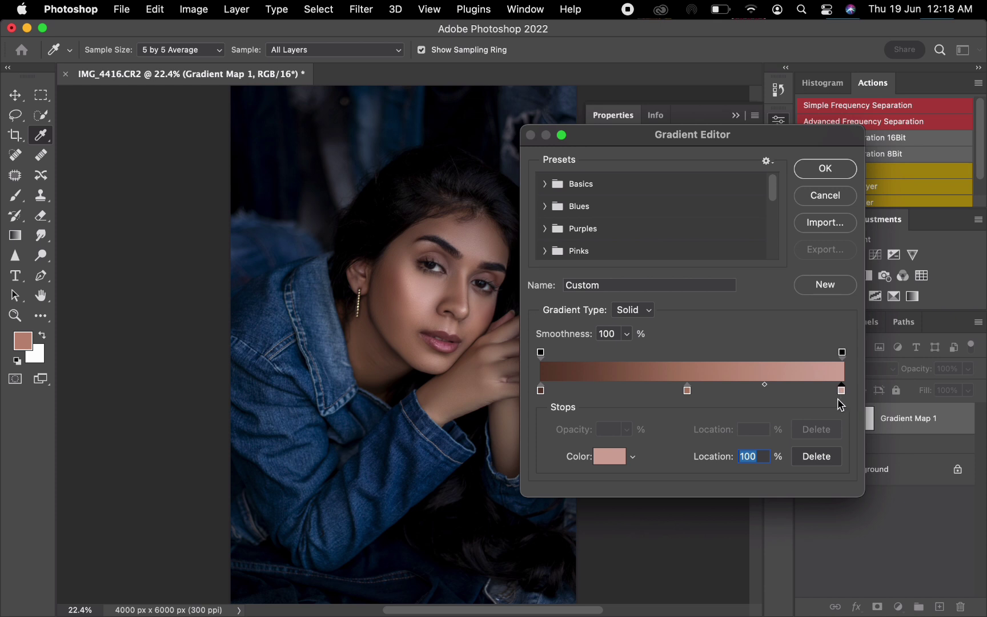
left_click(824, 170)
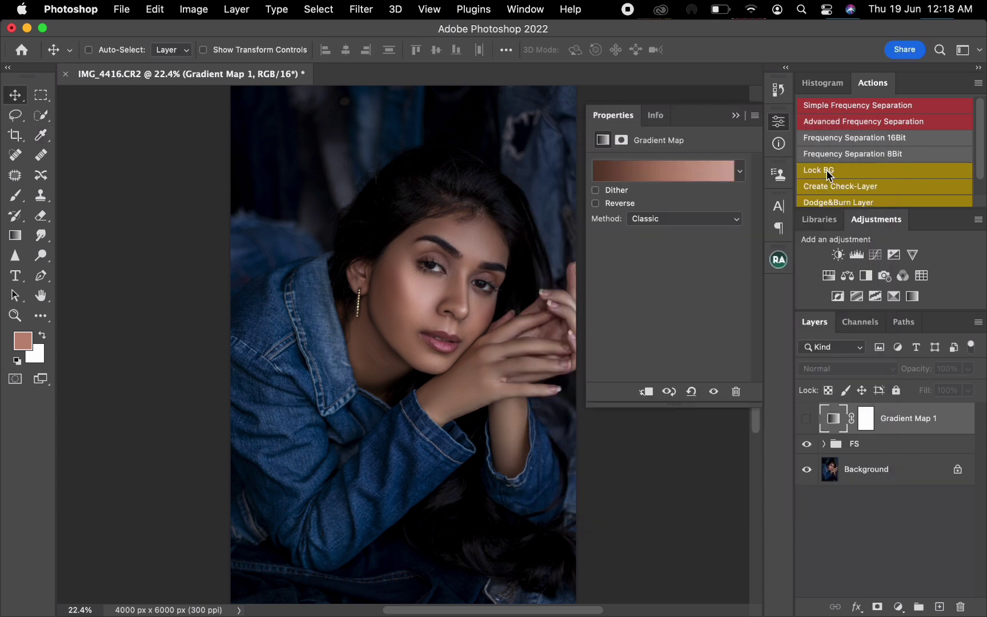
- Show the Gradient Map layer and set its blend mode to Color
left_click(807, 419)
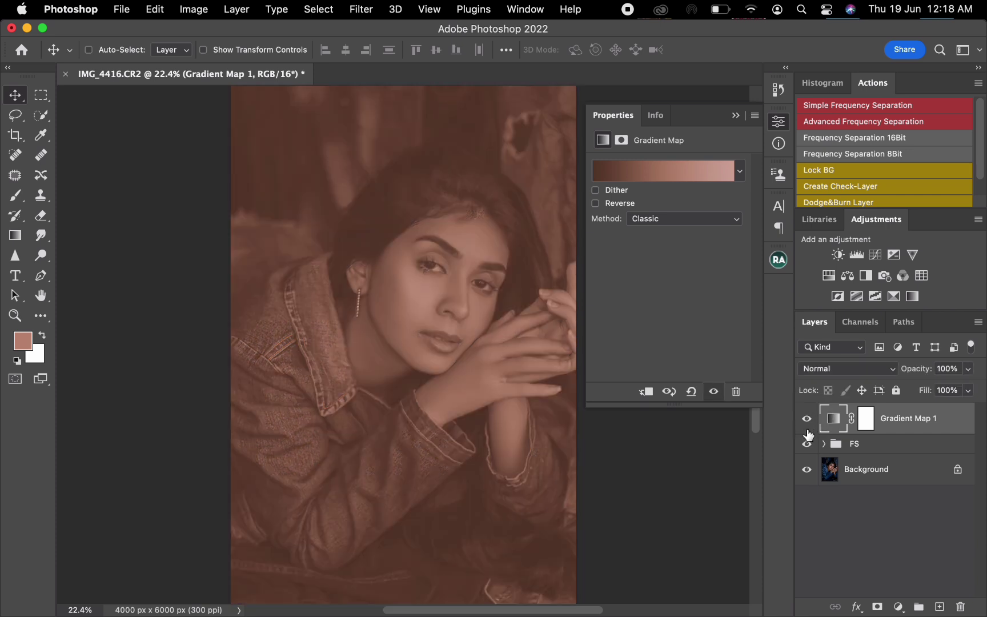
left_click(735, 116)
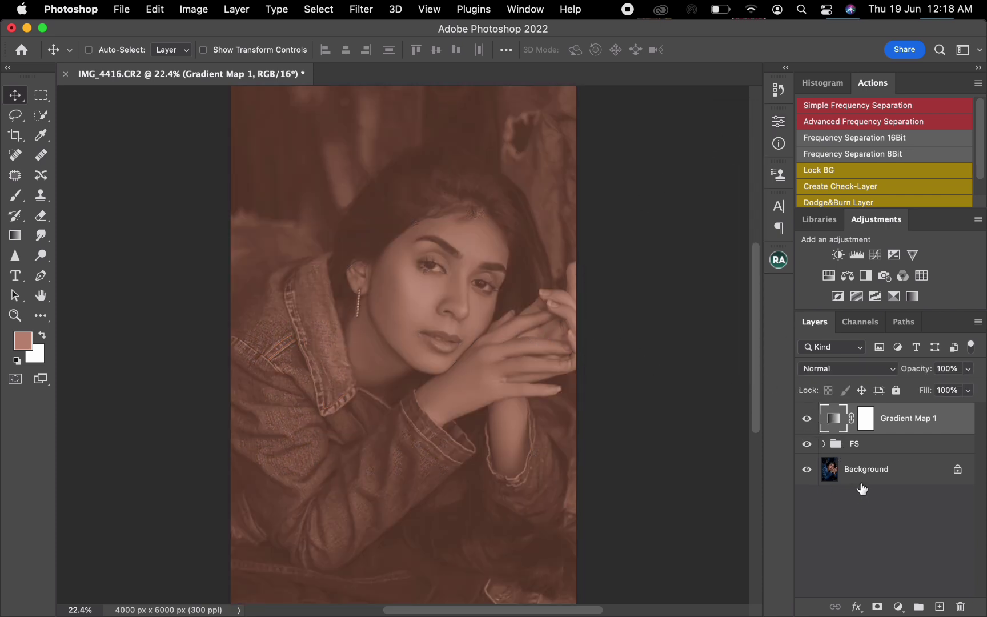
left_click(875, 370)
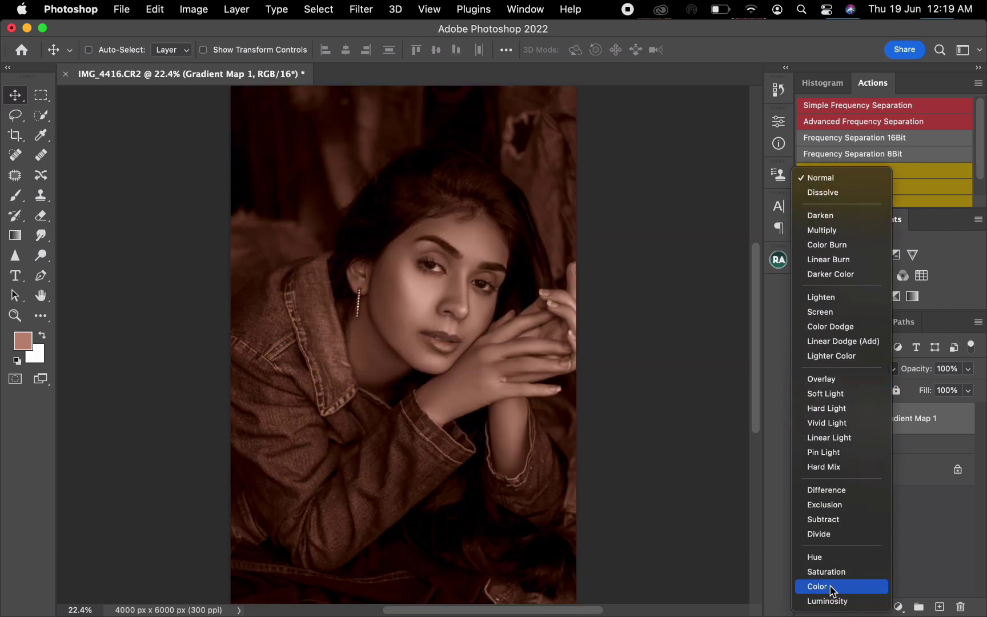
left_click(831, 586)
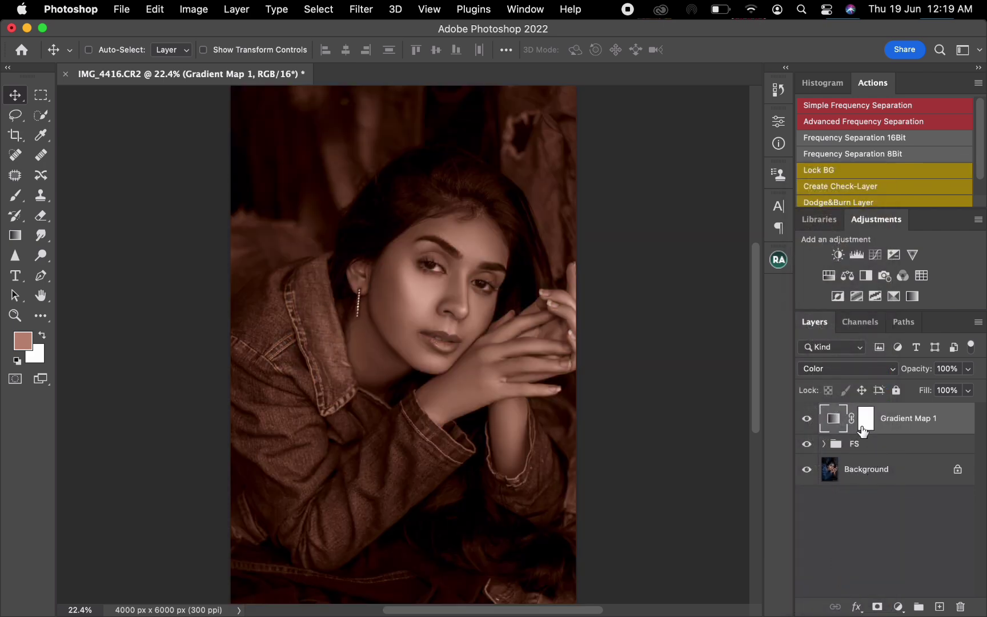
- Invert the Gradient Map layer's mask to black, and adjust the hardness of the 300 px Soft Round brush
left_click(864, 427)
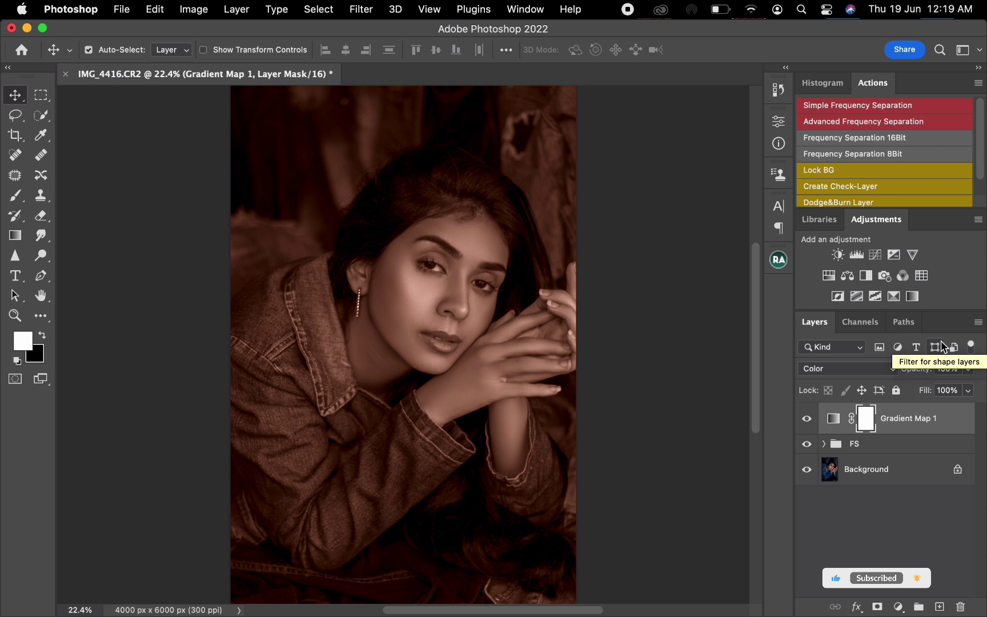
key("super+i")
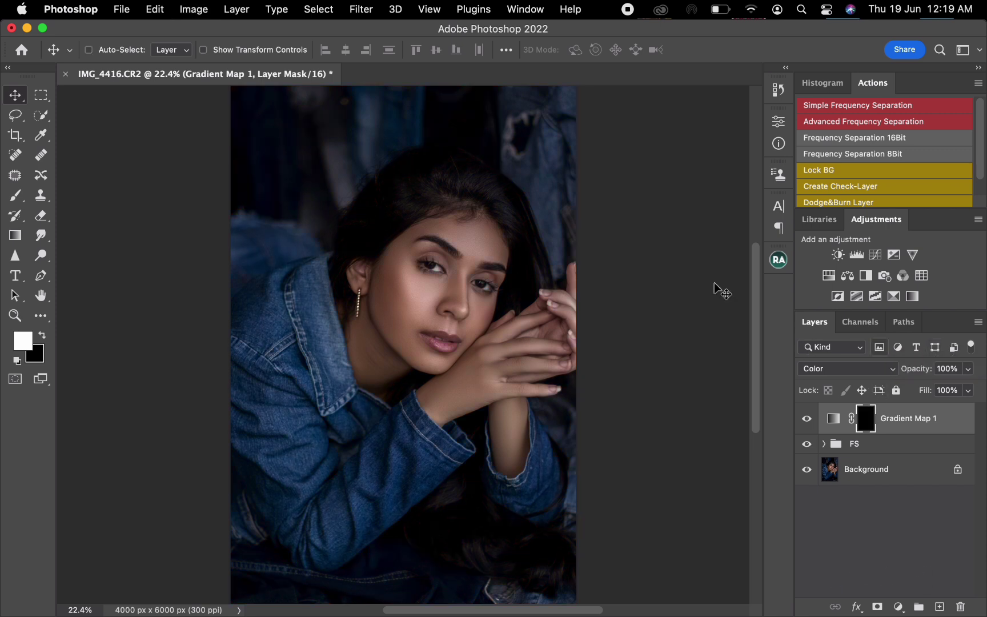
left_click(15, 194)
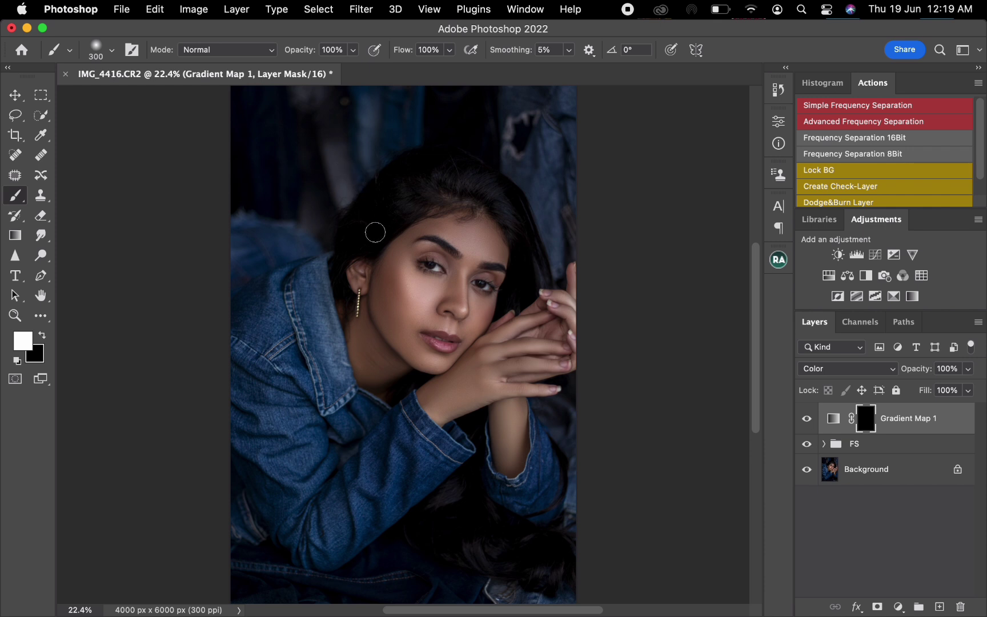
right_click(385, 279)
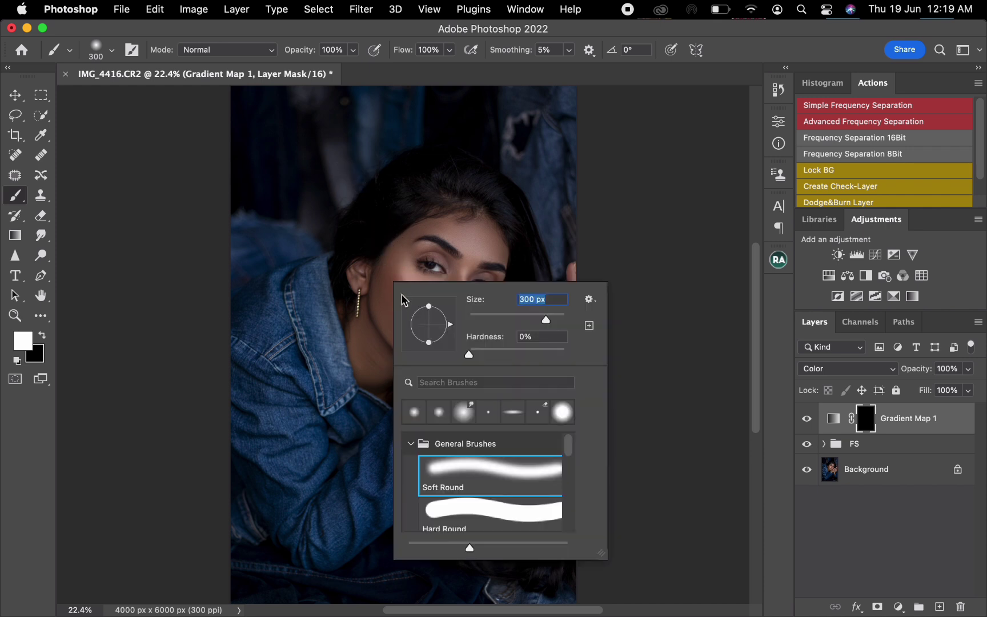
left_click(506, 349)
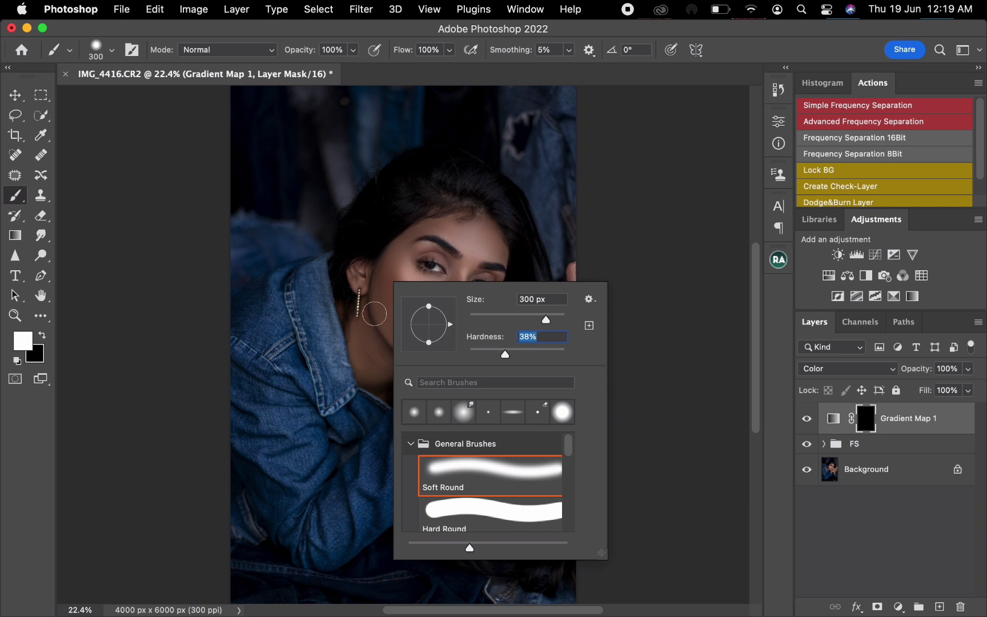
type("40")
key("Return")
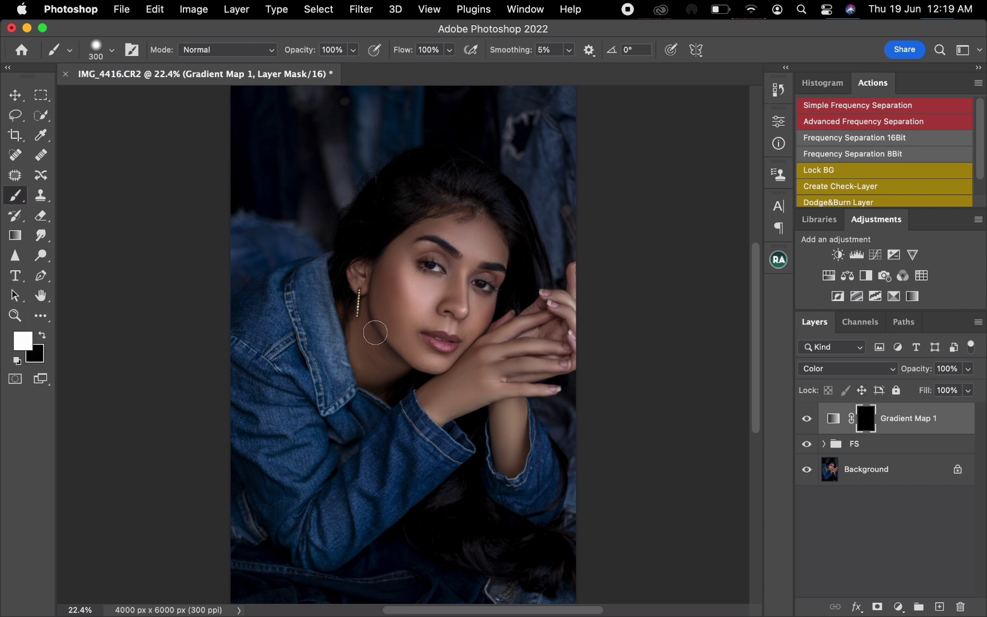
- Paint white on the Gradient Map mask over the face, neck and hand, avoiding the eyes and lips and varying the brush size
mouse_move(376, 333)
left_mouse_down()
mouse_move(373, 309)
mouse_move(362, 362)
mouse_move(389, 375)
mouse_move(400, 370)
mouse_move(386, 373)
mouse_move(393, 292)
mouse_move(354, 273)
mouse_move(364, 265)
mouse_move(376, 286)
mouse_move(395, 249)
mouse_move(450, 210)
mouse_move(495, 223)
mouse_move(496, 279)
mouse_move(462, 280)
mouse_move(445, 254)
mouse_move(413, 251)
mouse_move(451, 238)
mouse_move(449, 259)
mouse_move(496, 259)
mouse_move(496, 248)
mouse_move(479, 252)
mouse_move(448, 232)
mouse_move(486, 234)
mouse_move(436, 228)
mouse_move(482, 224)
mouse_move(434, 229)
mouse_move(482, 224)
mouse_move(414, 251)
mouse_move(407, 264)
mouse_move(424, 280)
mouse_move(463, 279)
mouse_move(460, 300)
mouse_move(488, 297)
left_mouse_up()
key("bracketleft")
key("bracketright")
key("bracketleft")
key("bracketright")
key("bracketright")
mouse_move(463, 332)
left_mouse_down()
mouse_move(414, 325)
mouse_move(416, 296)
mouse_move(447, 295)
left_mouse_up()
key("bracketright")
mouse_move(419, 362)
left_mouse_down()
mouse_move(459, 365)
mouse_move(481, 305)
left_mouse_up()
key("bracketright")
key("bracketleft")
key("bracketright")
key("bracketleft")
key("bracketright")
key("bracketright")
key("bracketleft")
key("bracketleft")
key("bracketleft")
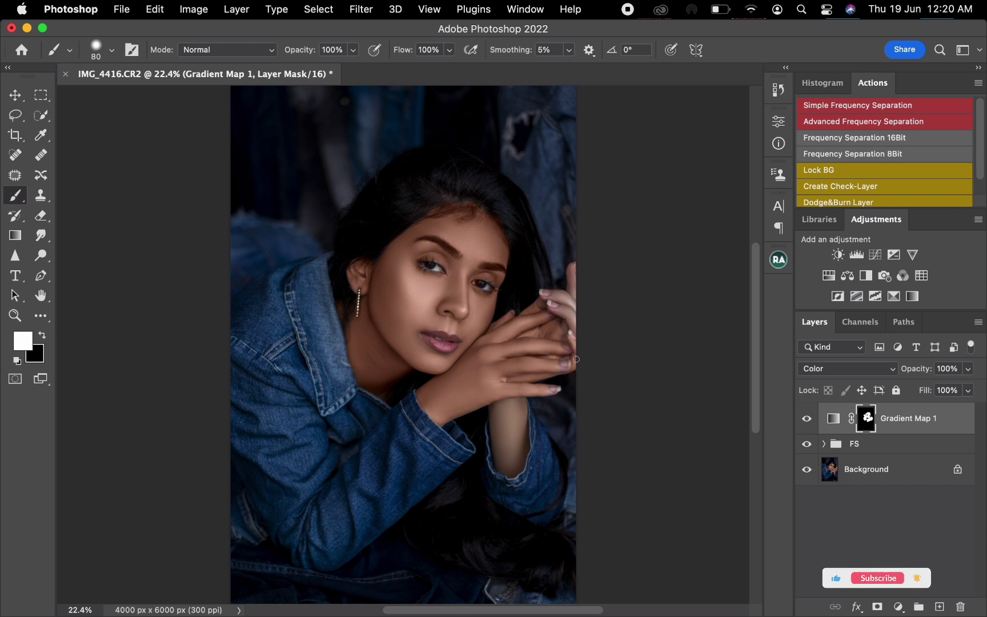
- Paint white on the Gradient Map mask over the remaining finger edges and the second forearm, with the brush between about 100 and 175 px
key("bracketright")
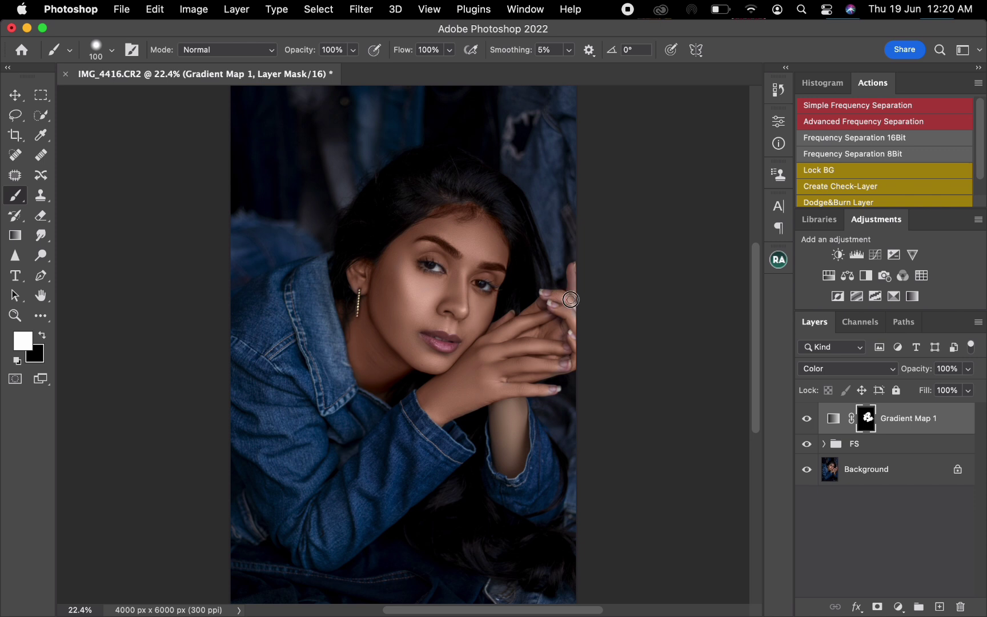
key("bracketleft")
key("bracketright")
key("bracketright")
key("bracketright")
key("bracketright")
mouse_move(499, 411)
left_mouse_down()
mouse_move(500, 459)
mouse_move(512, 468)
mouse_move(523, 451)
mouse_move(518, 403)
mouse_move(512, 428)
mouse_move(506, 407)
mouse_move(507, 466)
mouse_move(499, 409)
mouse_move(501, 456)
mouse_move(470, 400)
mouse_move(512, 380)
mouse_move(452, 410)
left_mouse_up()
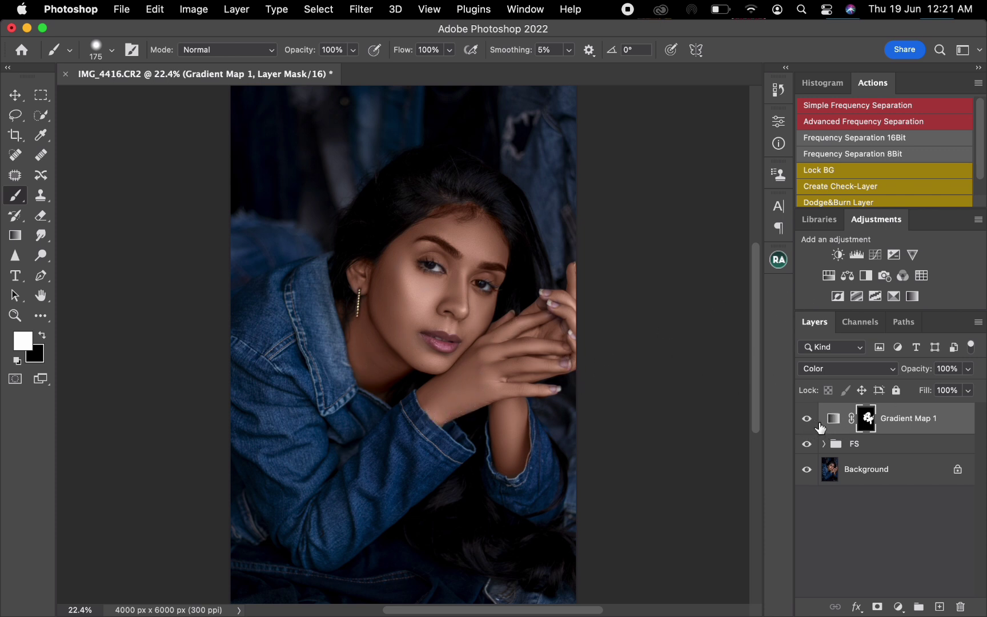
- Load the Gradient Map mask as a selection to check its coverage, deselect it, and brush white over missed facial skin
left_click(869, 421, "super")
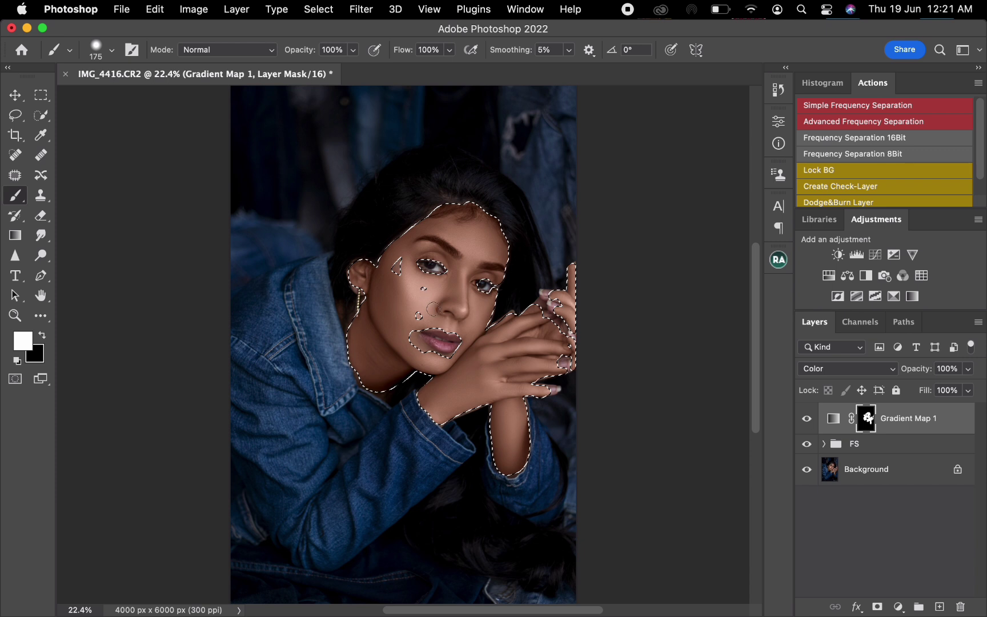
key("super+d")
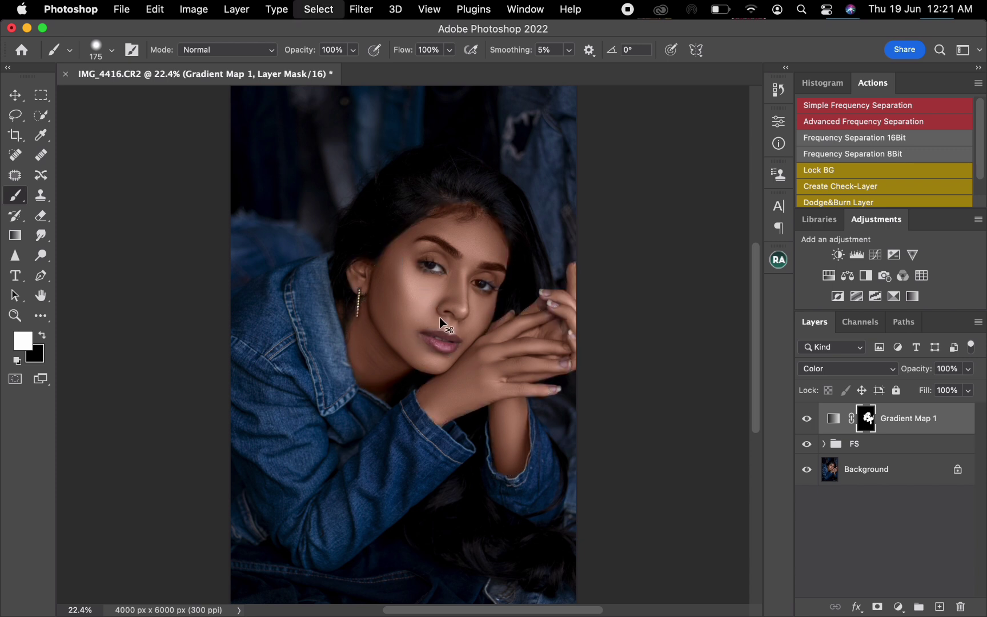
mouse_move(425, 353)
left_mouse_down()
mouse_move(414, 333)
mouse_move(438, 362)
mouse_move(413, 335)
mouse_move(416, 292)
mouse_move(400, 269)
mouse_move(388, 284)
mouse_move(392, 306)
mouse_move(444, 309)
left_mouse_up()
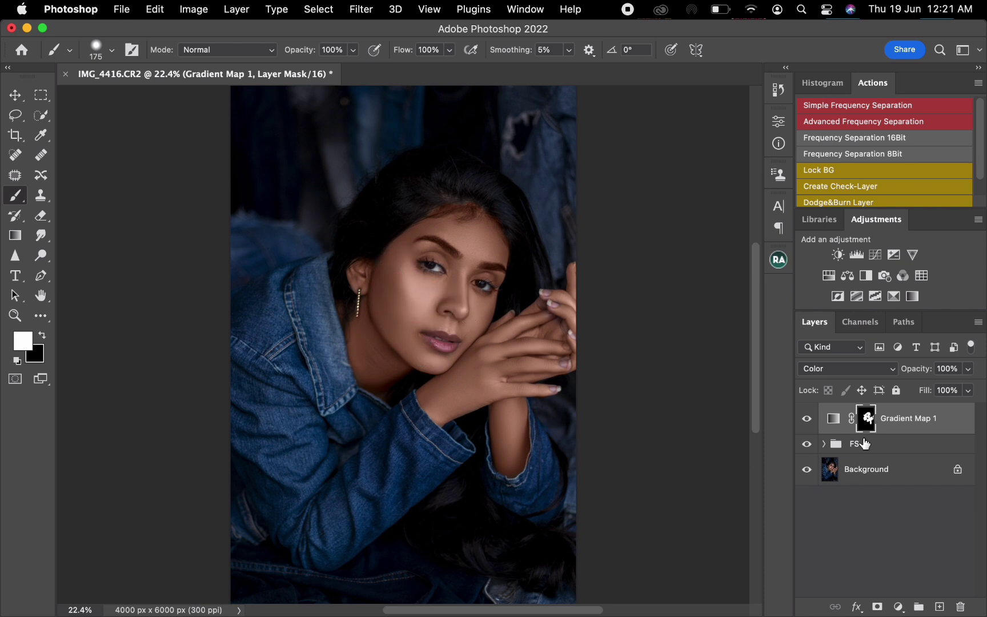
- Lower the Gradient Map layer's opacity to 41% and toggle its visibility to compare the skin tone
left_click_drag(925, 375, 896, 382)
left_click(807, 419)
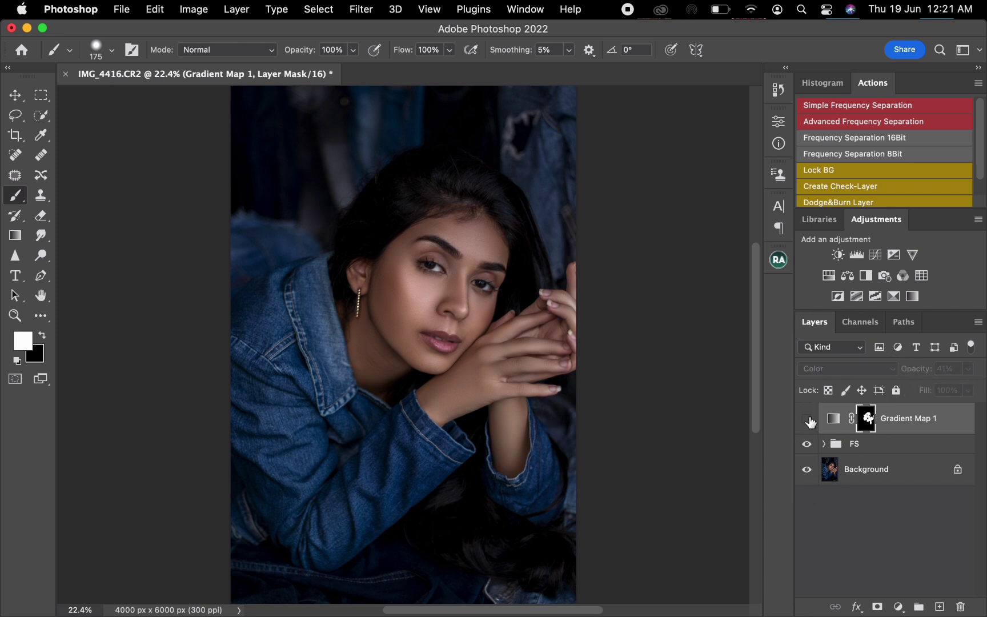
left_click(807, 420)
left_click(807, 420)
left_click(809, 420)
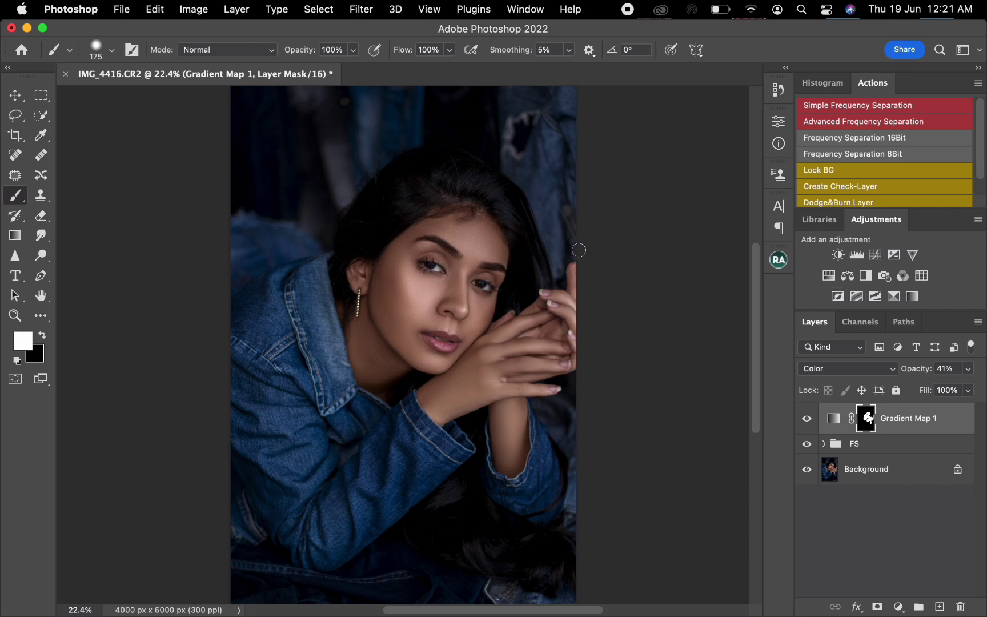
- Add a Vibrance adjustment layer above the Gradient Map and set its Saturation to -50
key("z")
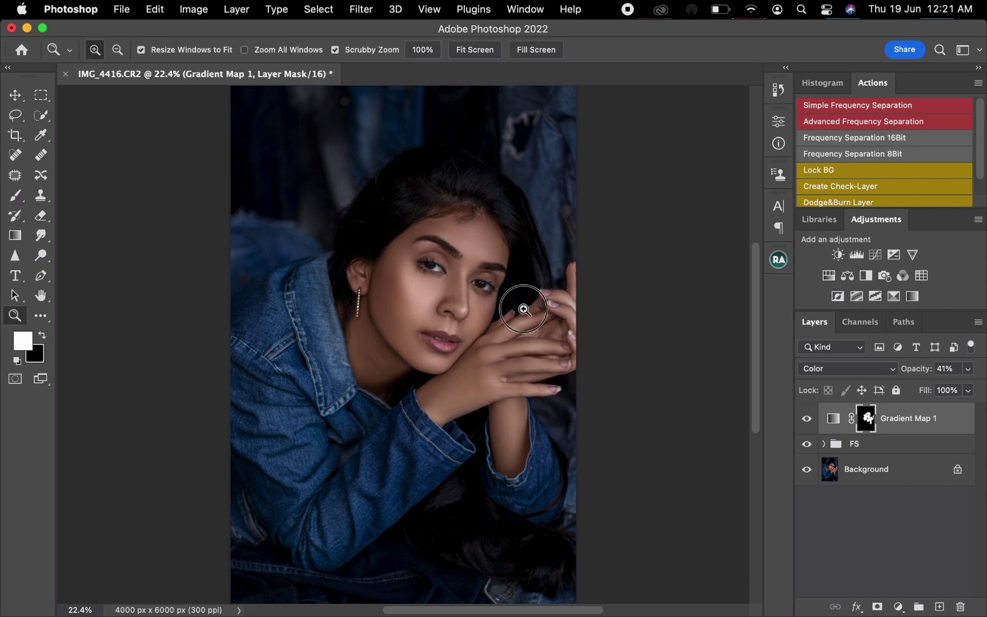
left_click_drag(529, 309, 580, 339)
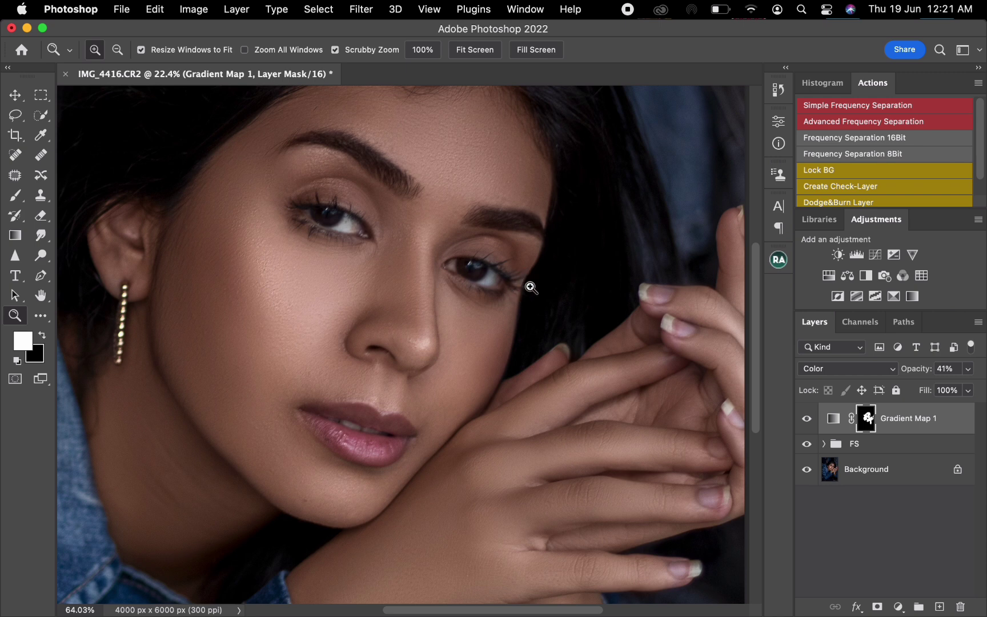
key("b")
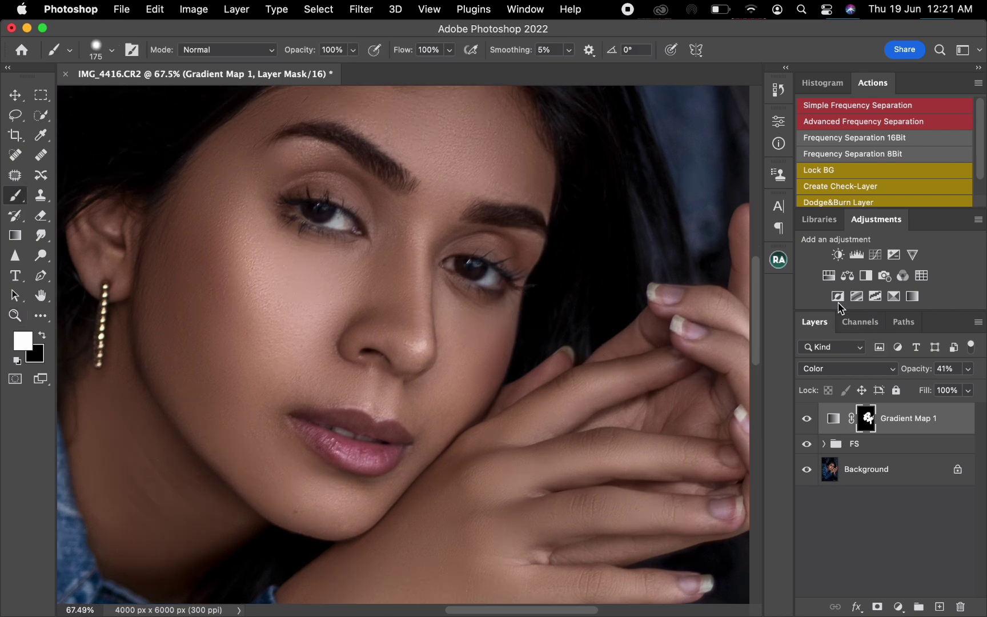
left_click(912, 254)
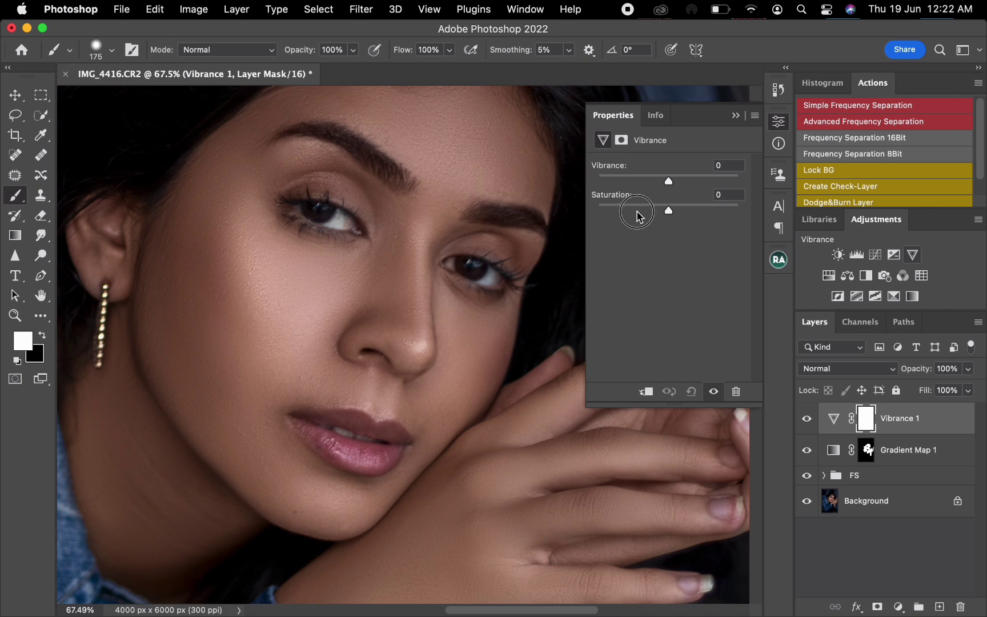
left_click_drag(637, 207, 633, 210)
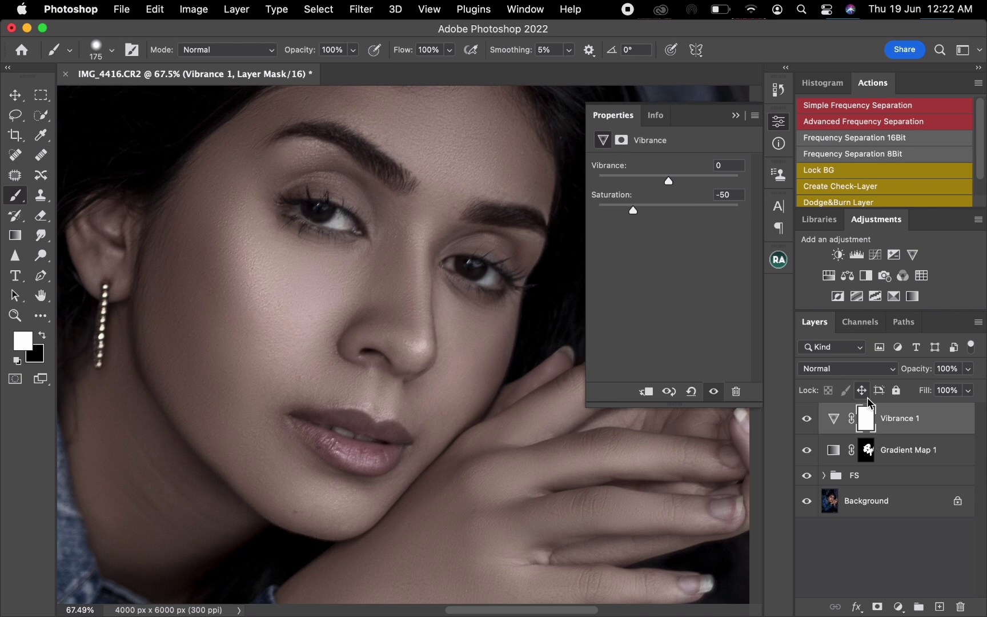
- Invert the Vibrance layer's mask to black, shrink the brush to about 35 px, and check the mask overlay
key("super+i")
key("bracketleft")
key("bracketleft")
key("bracketleft")
key("bracketleft")
key("bracketleft")
key("bracketleft")
key("bracketleft")
key("bracketleft")
key("backslash")
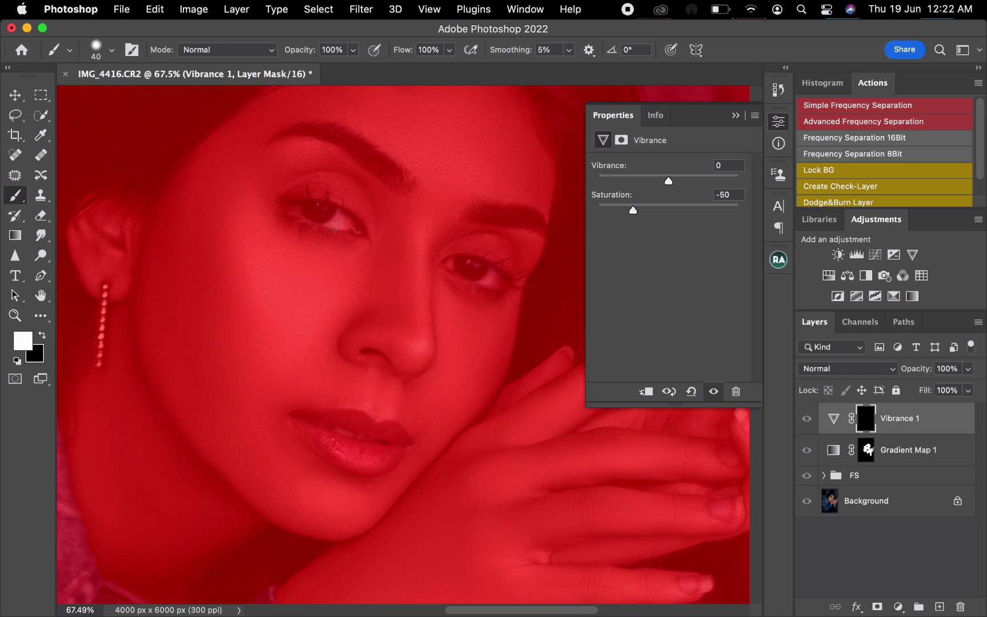
key("backslash")
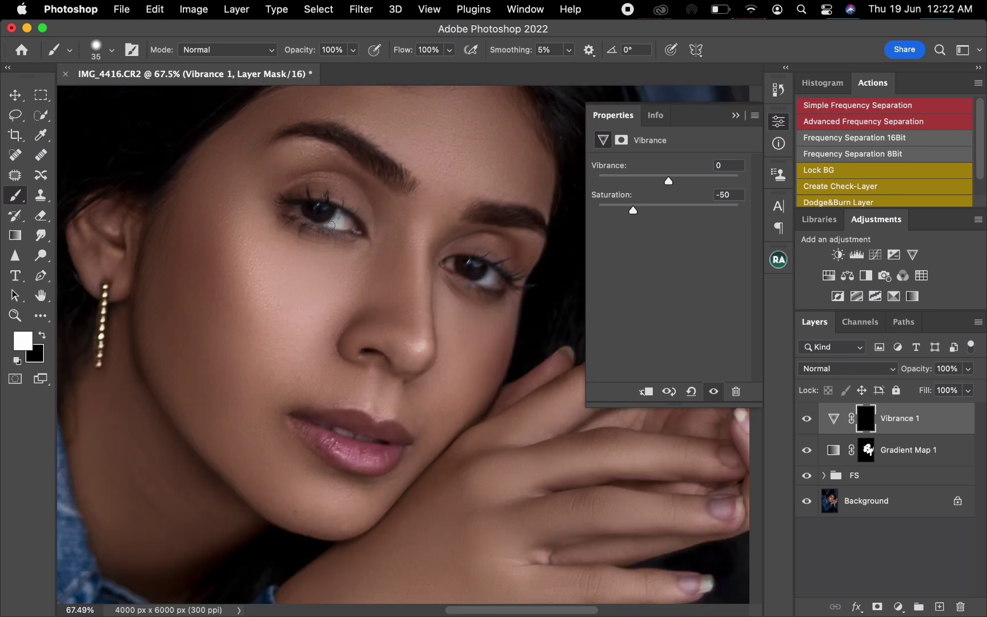
- Paint white on the Vibrance mask over the whites of both eyes with a 30 px brush
key("bracketleft")
mouse_move(331, 225)
left_mouse_down()
mouse_move(352, 225)
mouse_move(338, 213)
mouse_move(354, 227)
mouse_move(335, 213)
left_mouse_up()
mouse_move(491, 283)
left_mouse_down()
mouse_move(479, 279)
mouse_move(496, 285)
mouse_move(503, 275)
mouse_move(491, 268)
mouse_move(481, 282)
mouse_move(450, 268)
left_mouse_up()
left_click_drag(301, 211, 297, 206)
key("super+minus")
key("super+0")
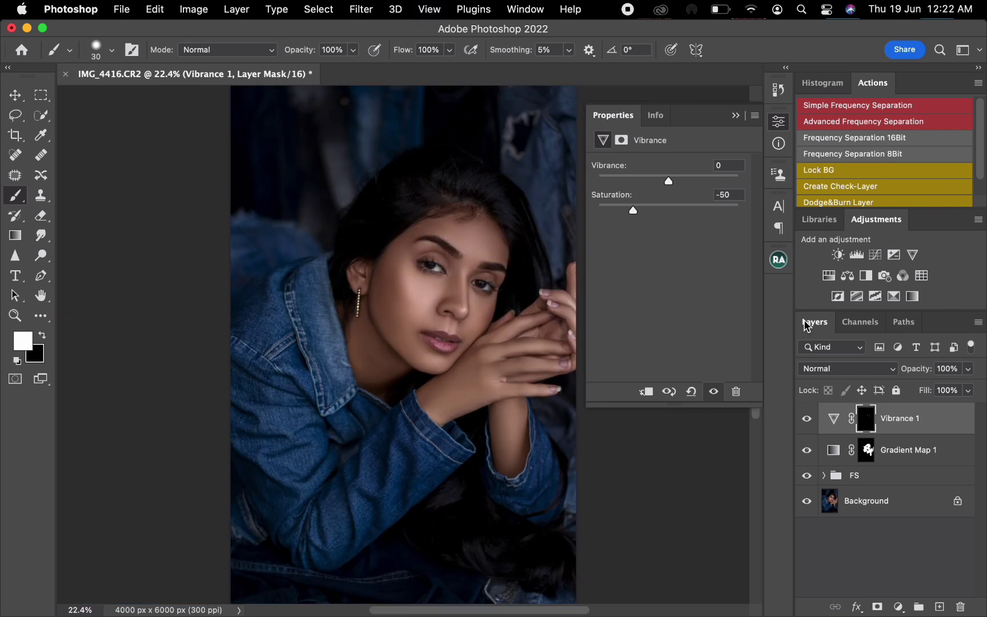
- Add a Color Balance adjustment layer with midtones at Cyan-Red +2, Magenta-Green -2 and Yellow-Blue -2
left_click(736, 116)
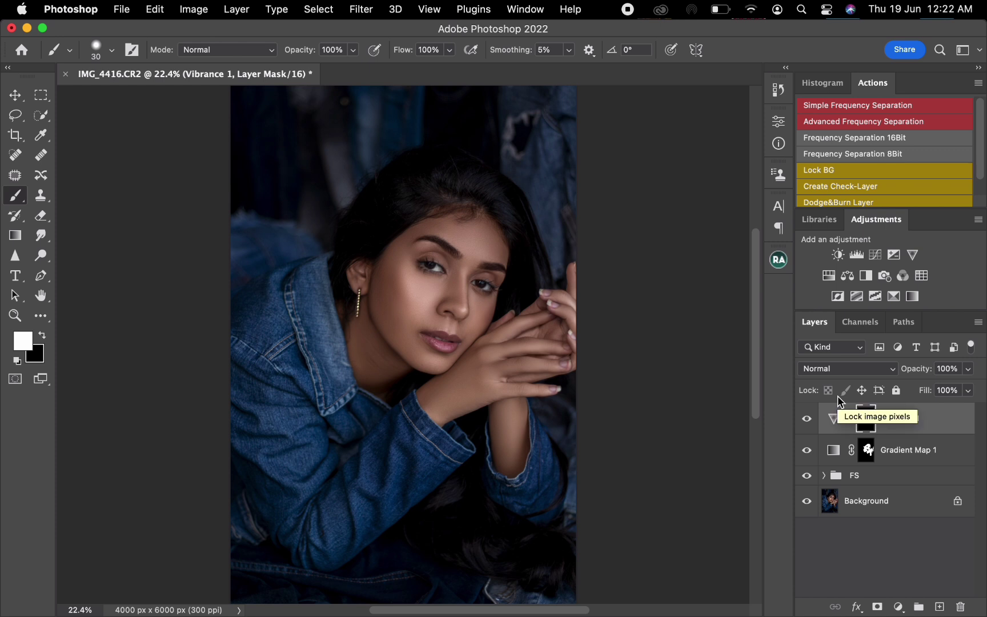
left_click(847, 275)
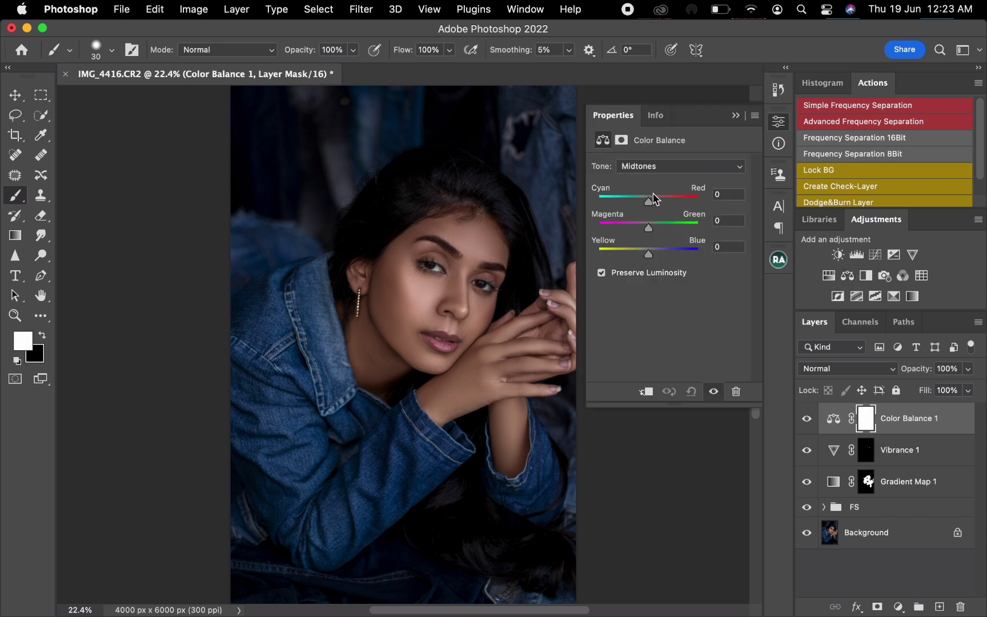
left_click_drag(651, 202, 649, 210)
left_click(721, 195)
type("2")
left_click_drag(649, 228, 647, 229)
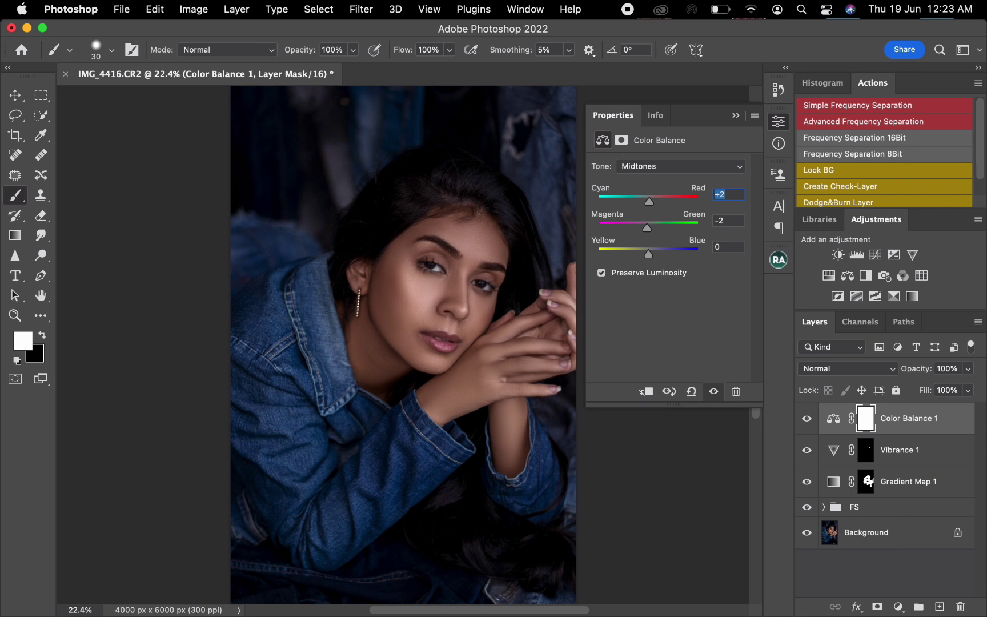
left_click_drag(649, 254, 646, 255)
- Add a Levels adjustment layer, set the shadow input to 2, and lower the highlight input slightly
left_click(856, 255)
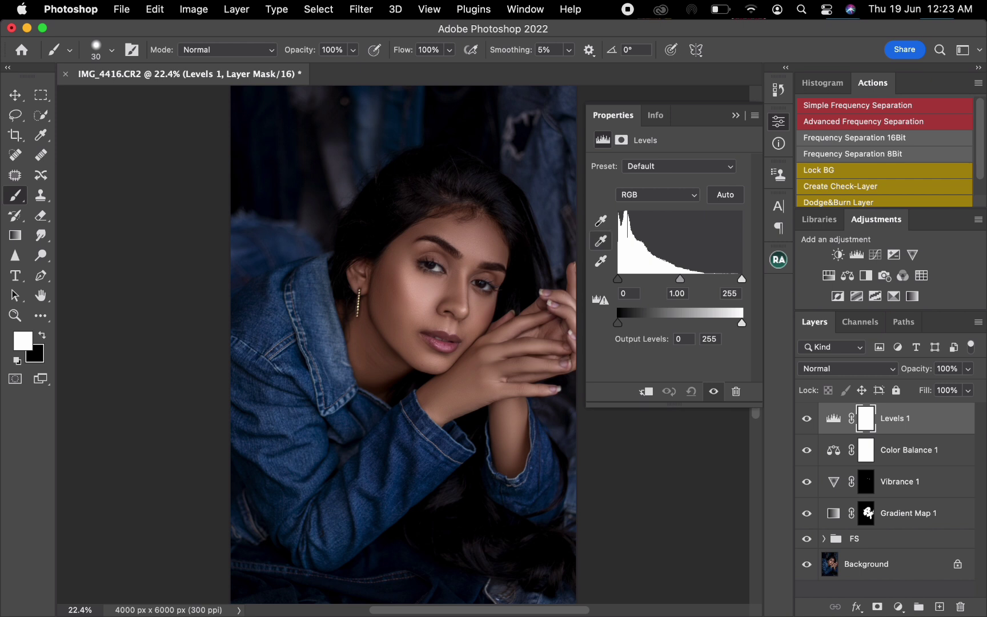
left_click_drag(617, 279, 621, 279)
left_click_drag(619, 278, 620, 278)
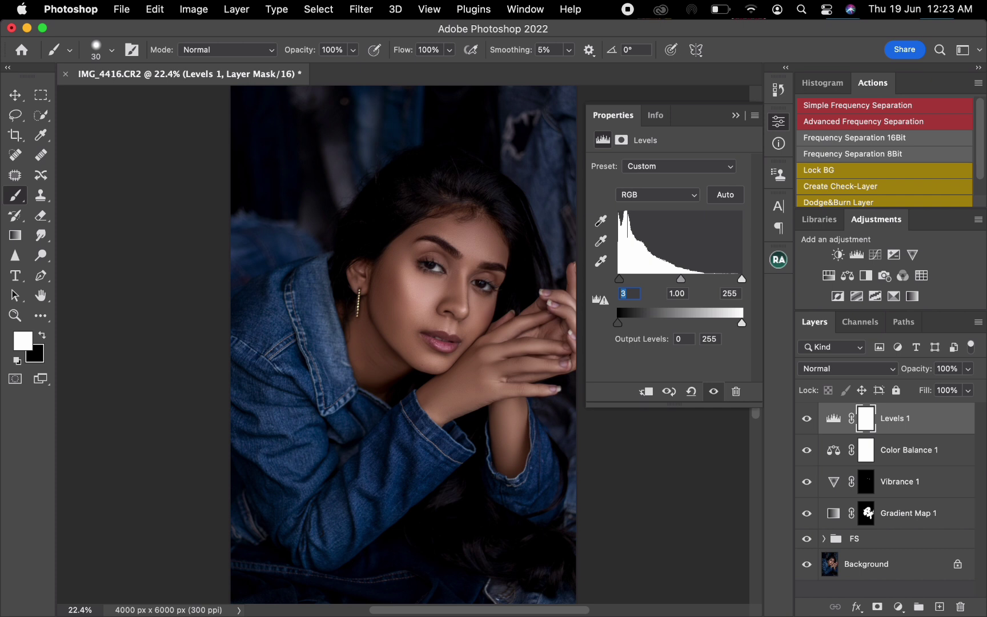
type("2")
left_click_drag(740, 279, 738, 279)
- Add a Brightness/Contrast adjustment layer with Contrast 2 and Brightness 2
left_click(838, 254)
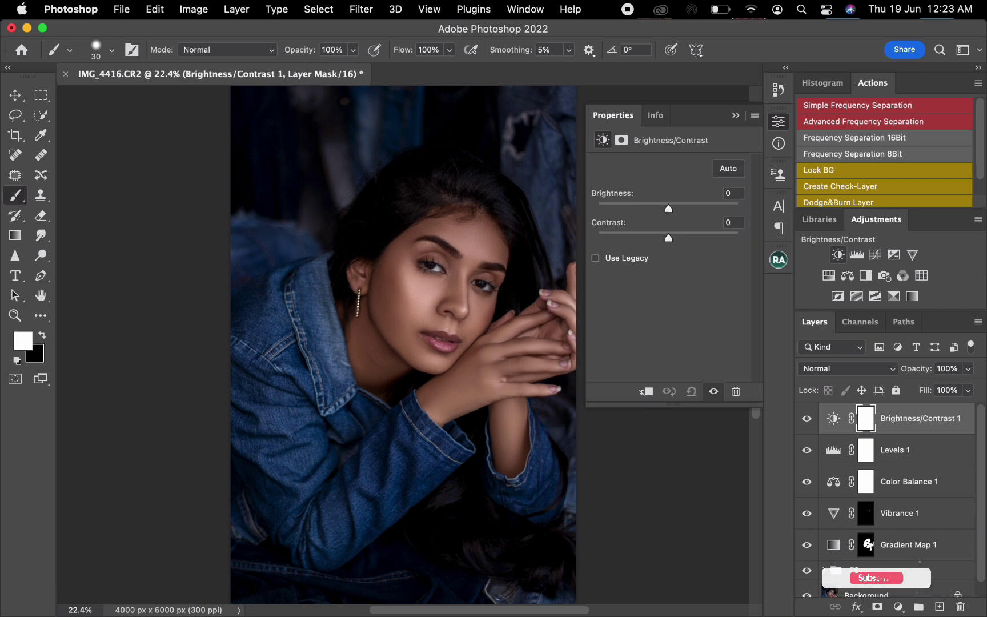
left_click(669, 237)
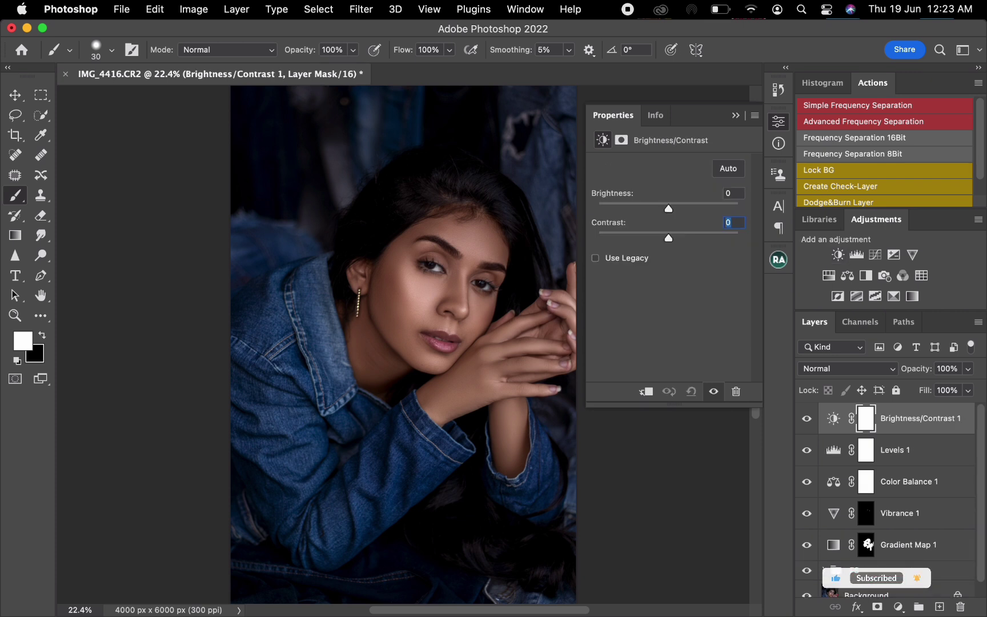
type("2")
left_click(726, 193)
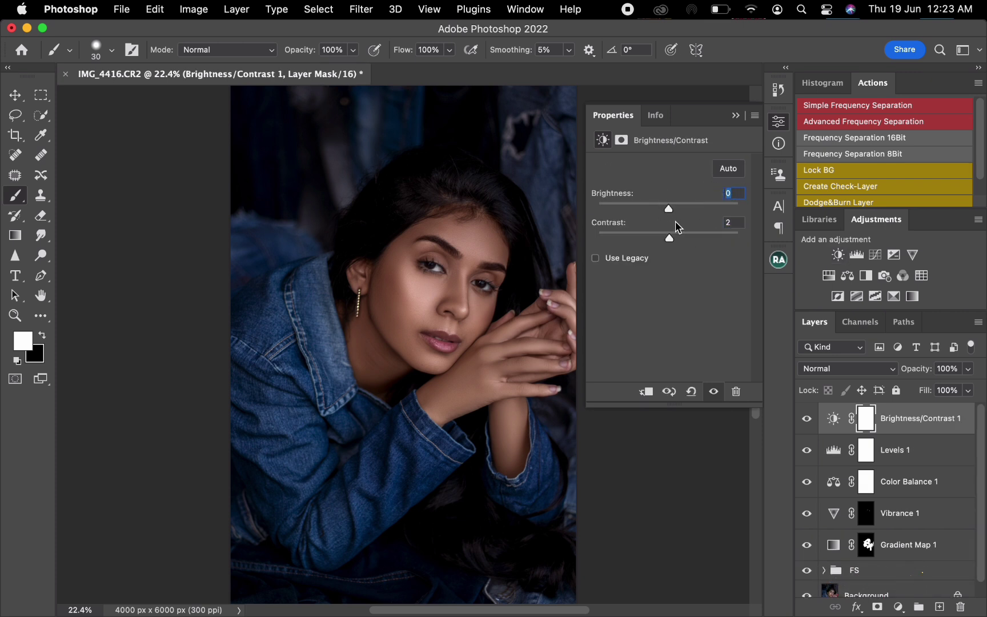
type("2")
- Add a Selective Color adjustment layer, fine-tune the Reds, and raise Cyan slightly in the Yellows
left_click(894, 296)
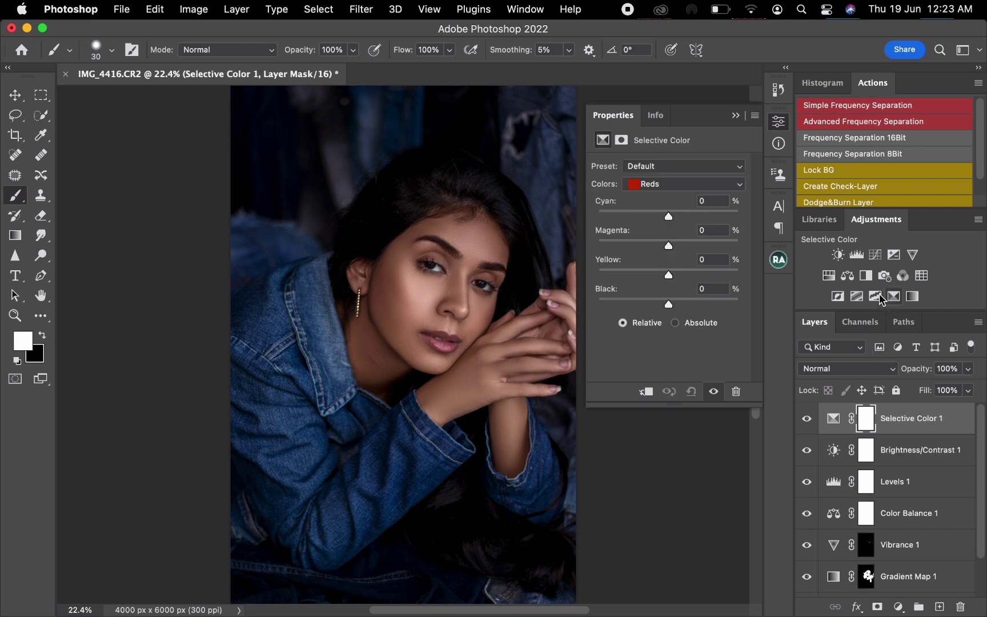
left_click_drag(669, 217, 675, 274)
left_click(669, 185)
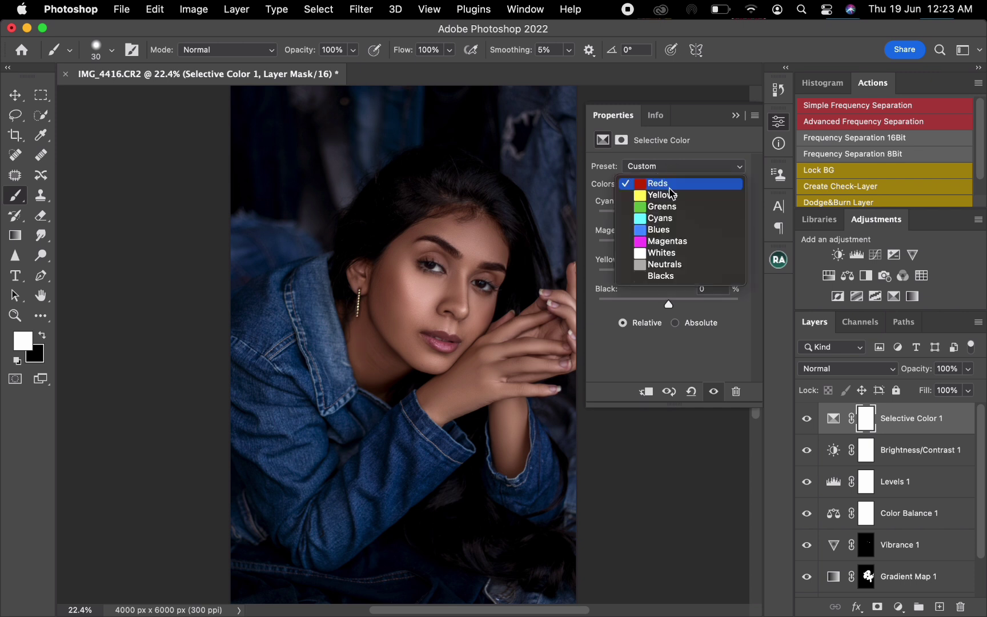
left_click(665, 193)
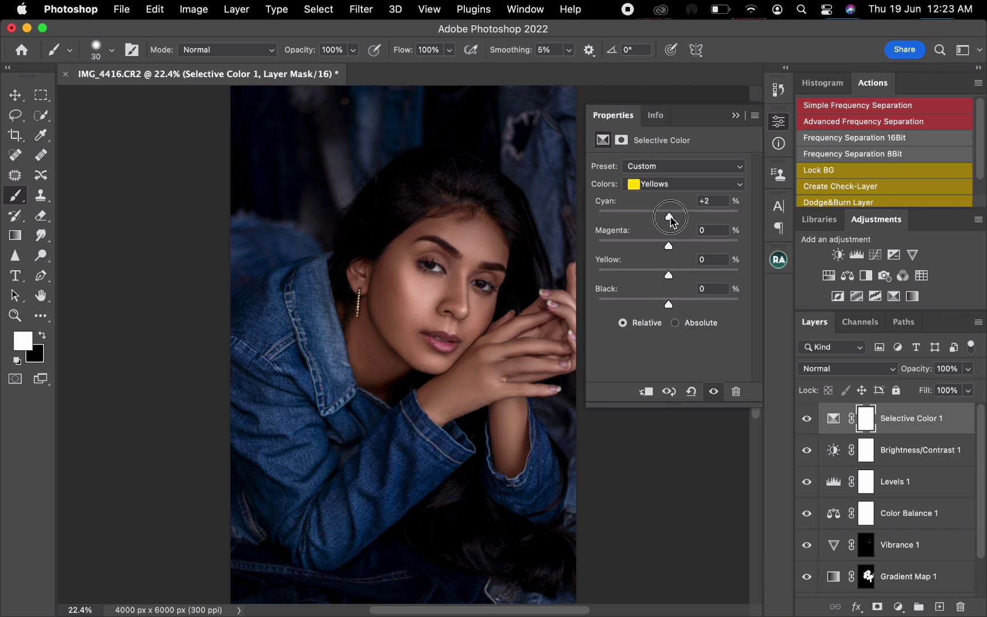
left_click_drag(672, 222, 674, 223)
- Group the Selective Color, Brightness/Contrast, Levels and Color Balance layers, and toggle the group's visibility to compare the grading
left_click(923, 514, "shift")
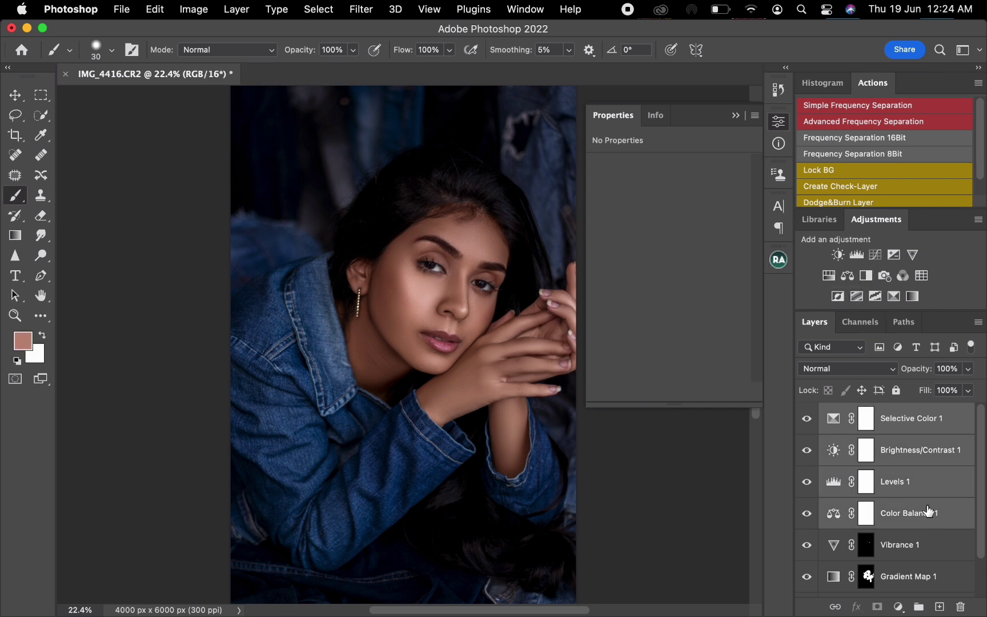
key("super+g")
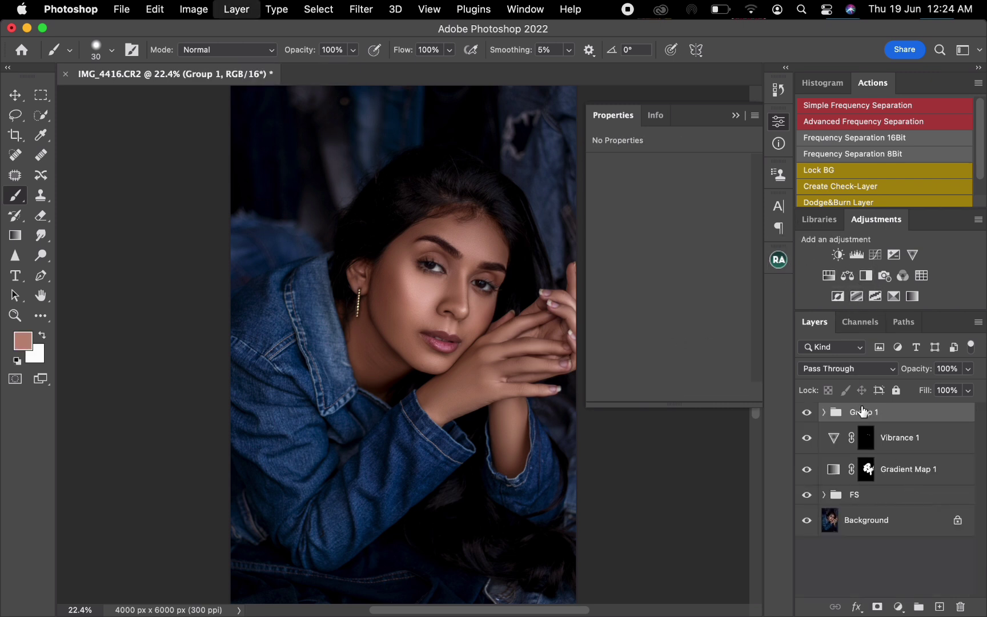
left_click(807, 413)
left_click(809, 416)
left_click(812, 423)
left_click(813, 424)
left_click(736, 116)
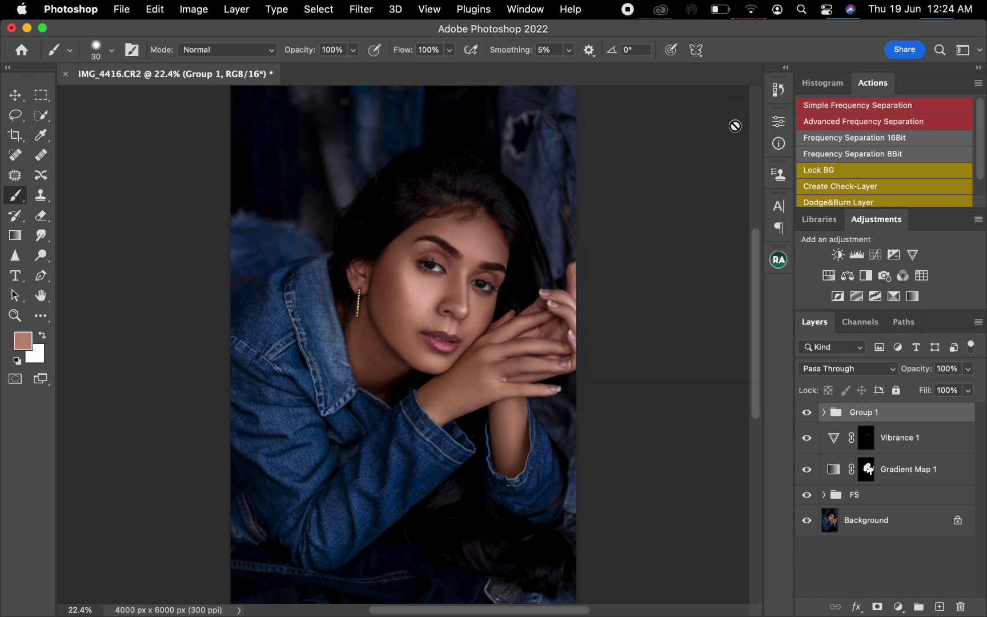
- Group all layers above the Background, toggle the group to compare before and after, and expand it
left_click(903, 502, "shift")
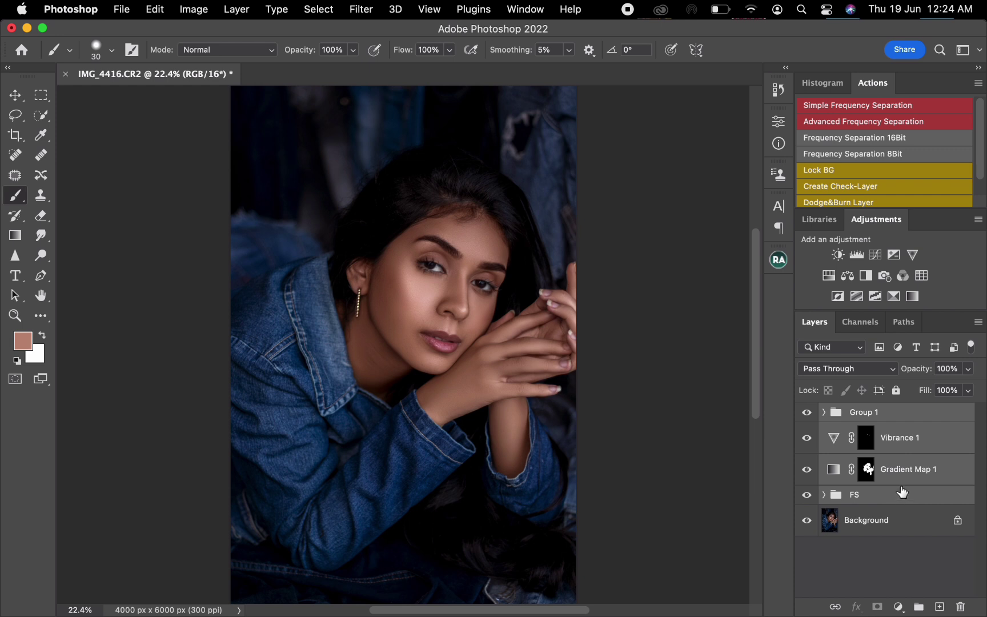
key("super+g")
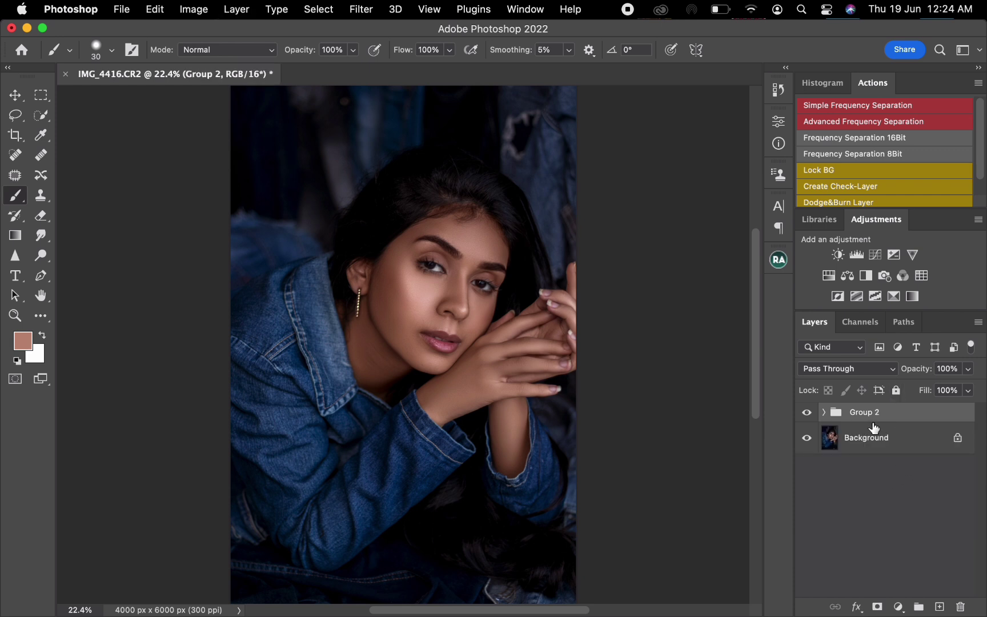
left_click(806, 414)
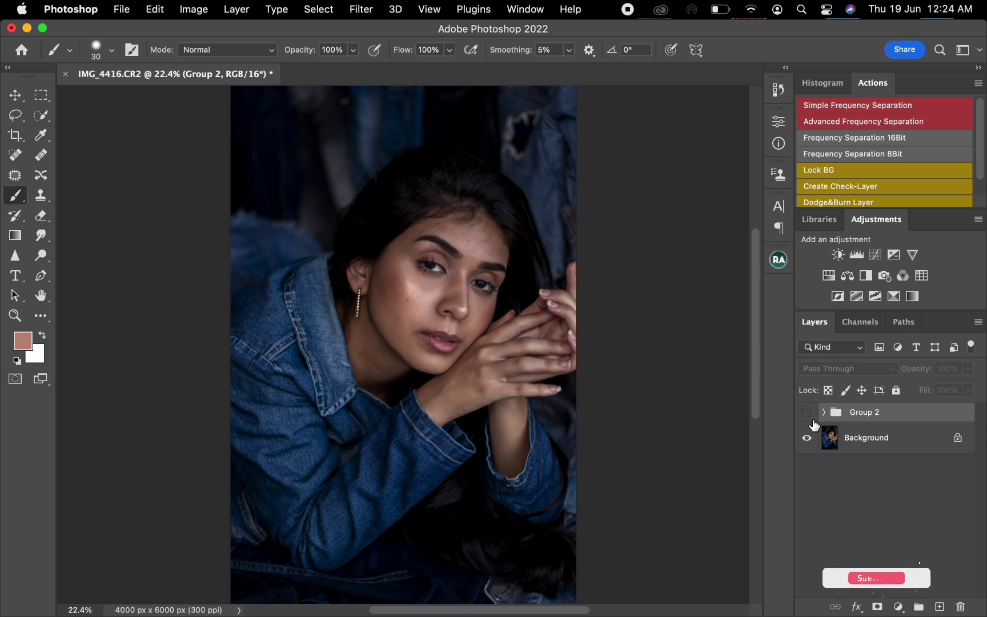
left_click(808, 413)
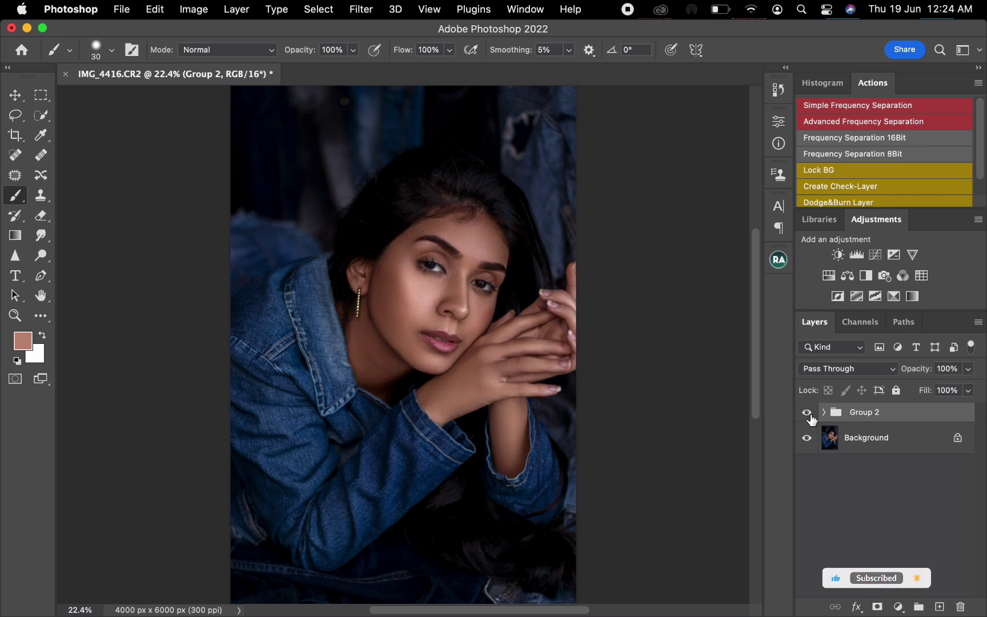
left_click(807, 414)
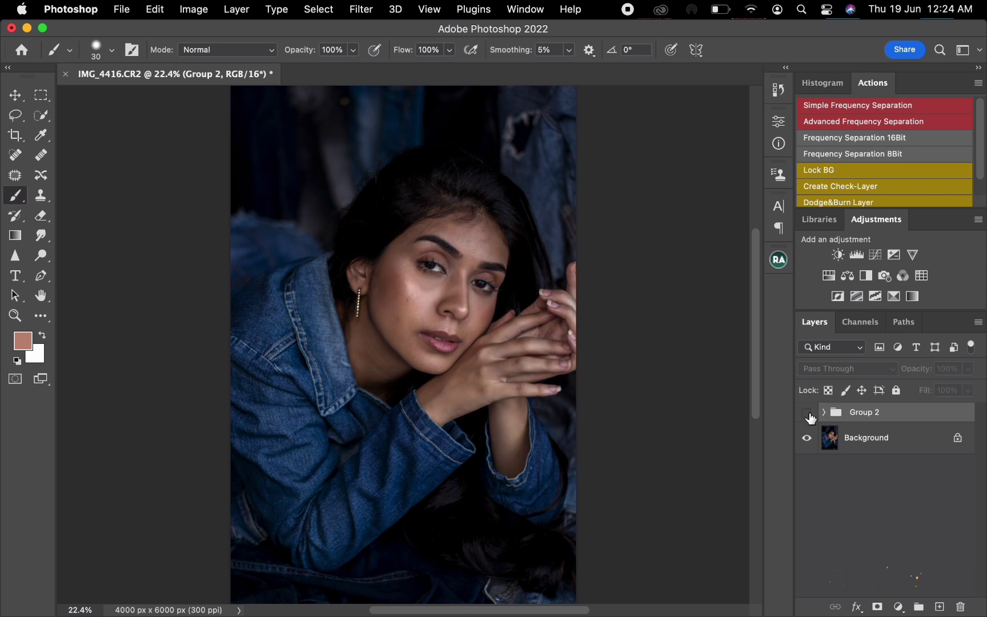
left_click(807, 414)
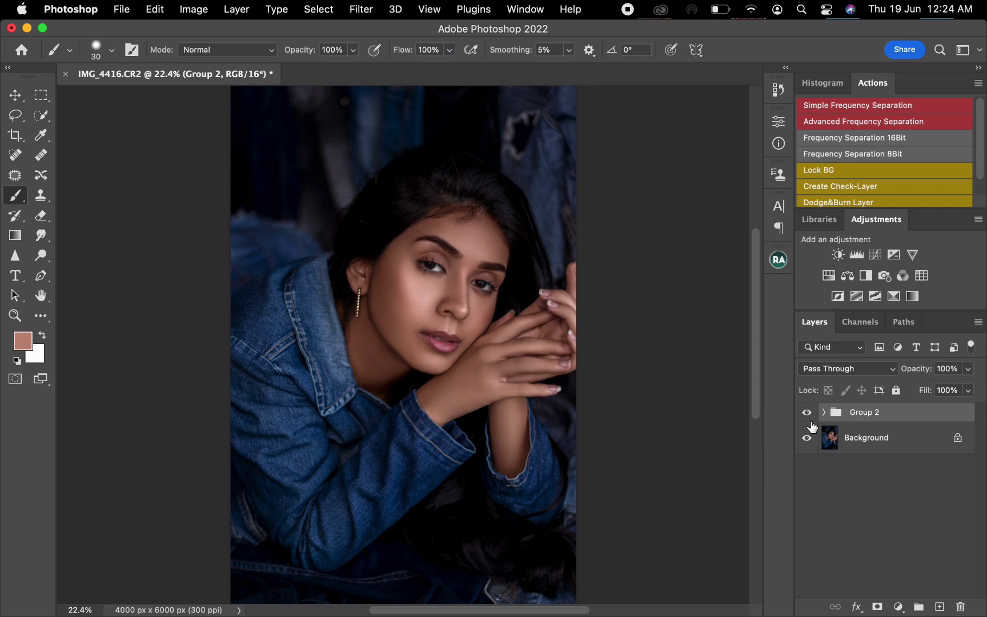
left_click(824, 412)
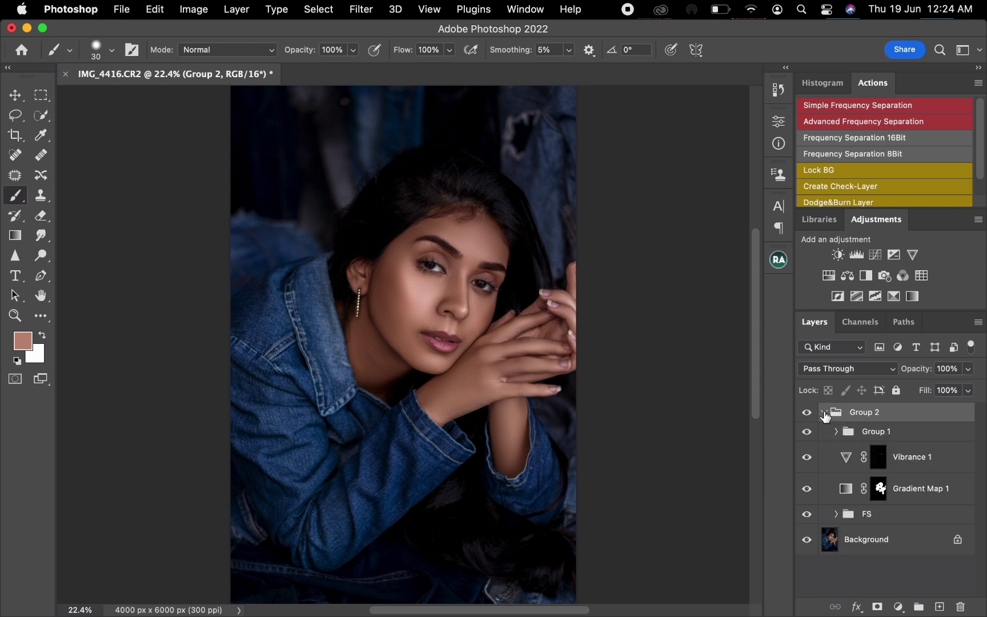